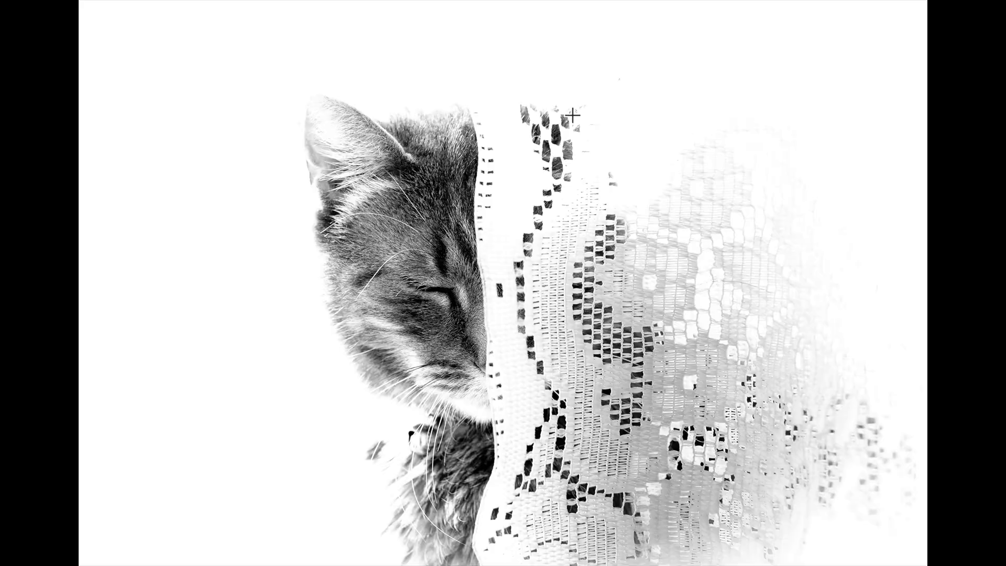
Step: Look through the black-and-white cat photos and close the full-screen view
key("Down")
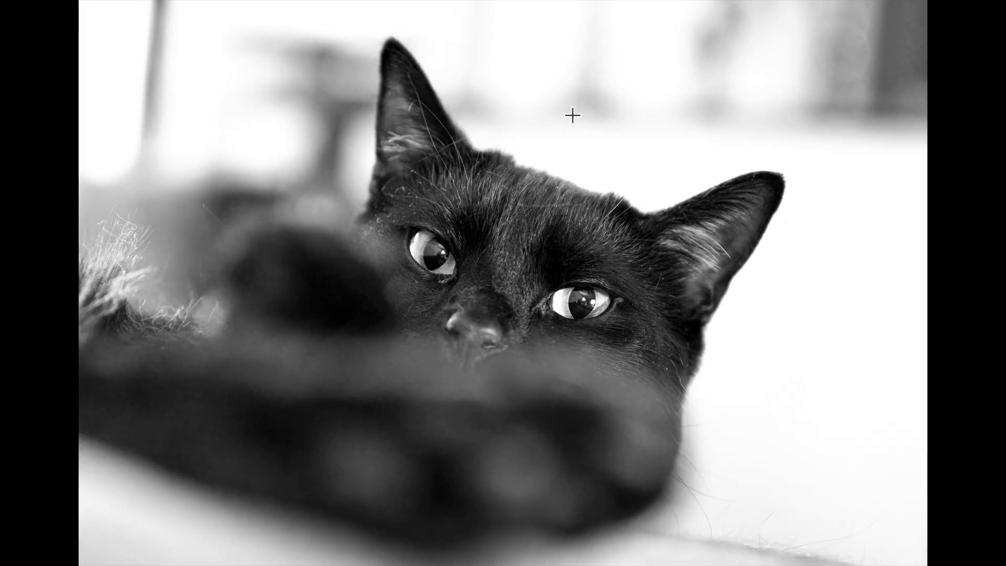
key("Down")
key("Down")
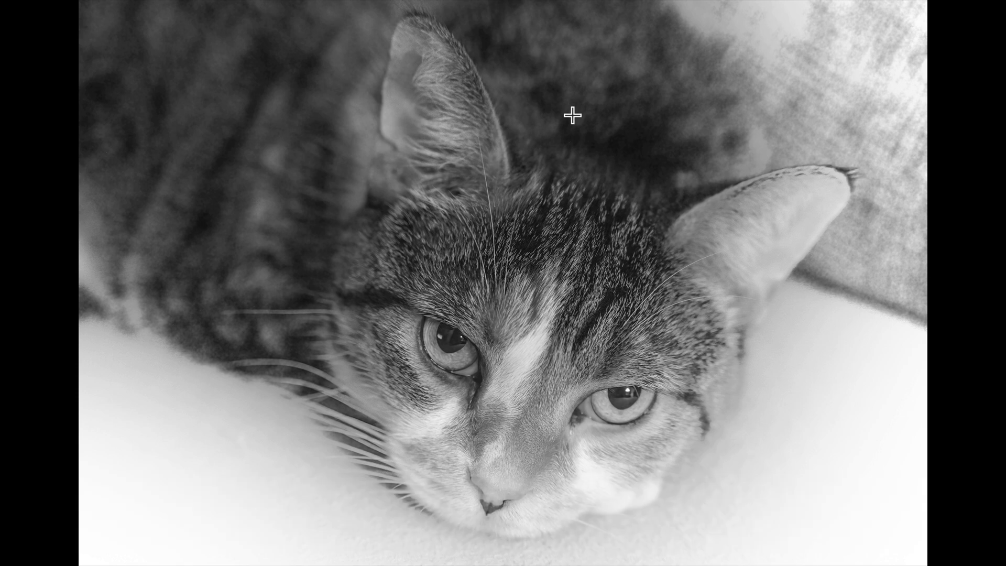
key("super+q")
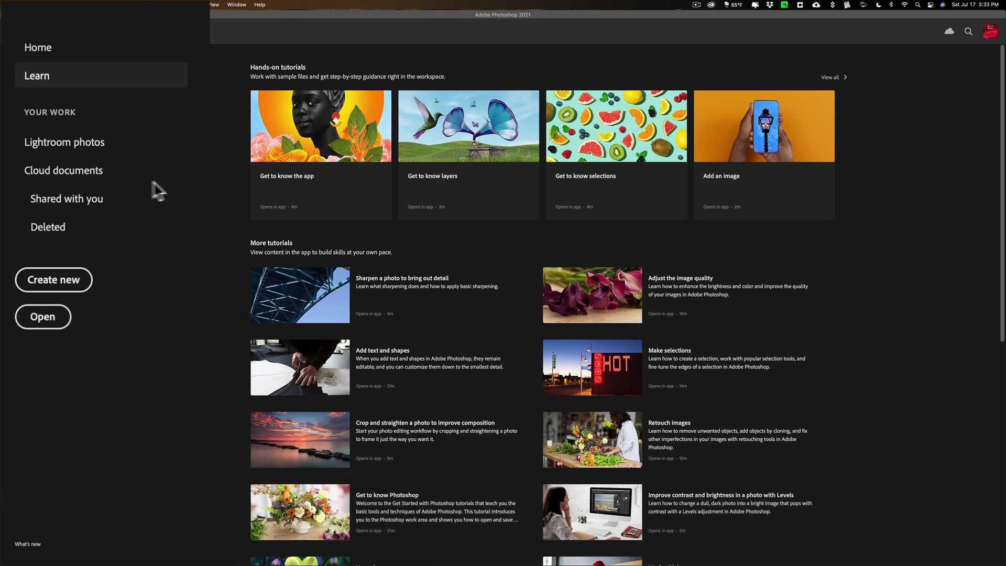
Step: Create a new landscape document, 30 x 20 inches at 300 pixels/inch, in 8-bit RGB Color with a white background
left_click(55, 279)
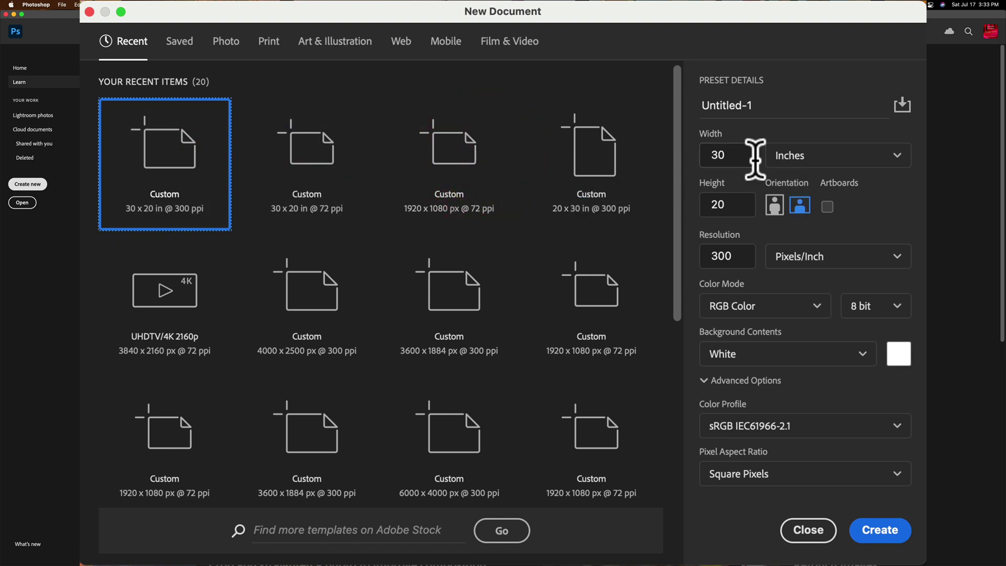
double_click(726, 156)
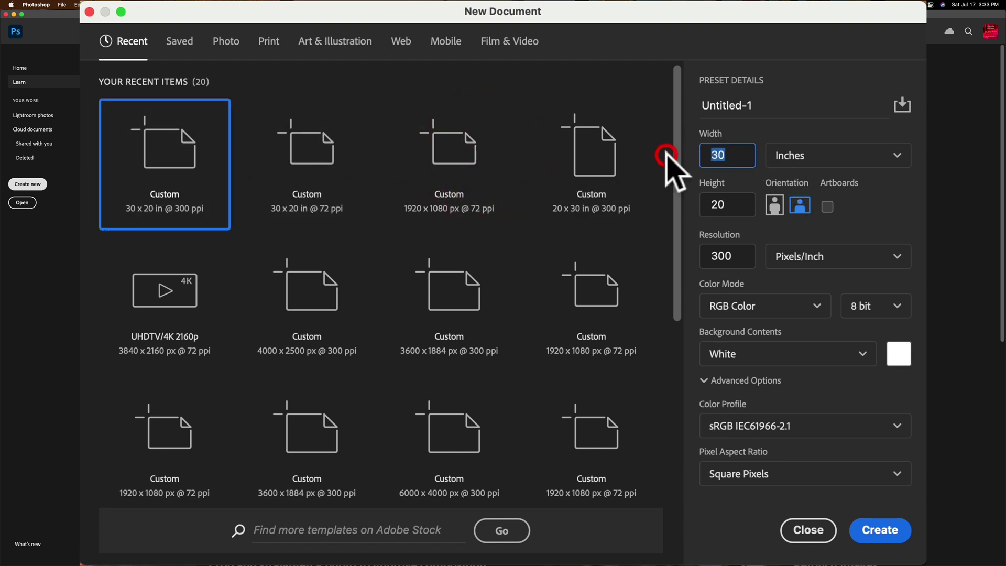
left_click(845, 156)
left_click(837, 154)
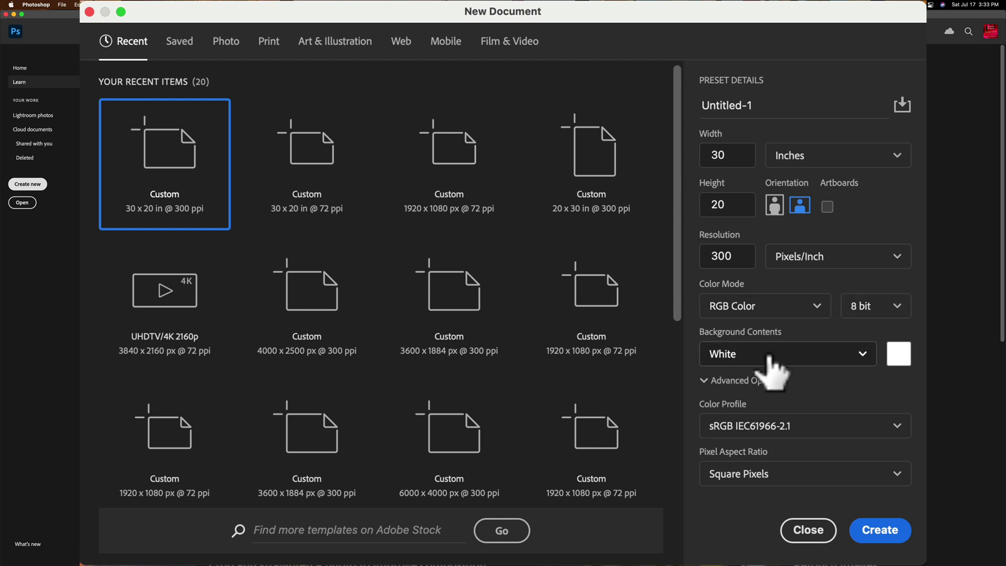
left_click(880, 532)
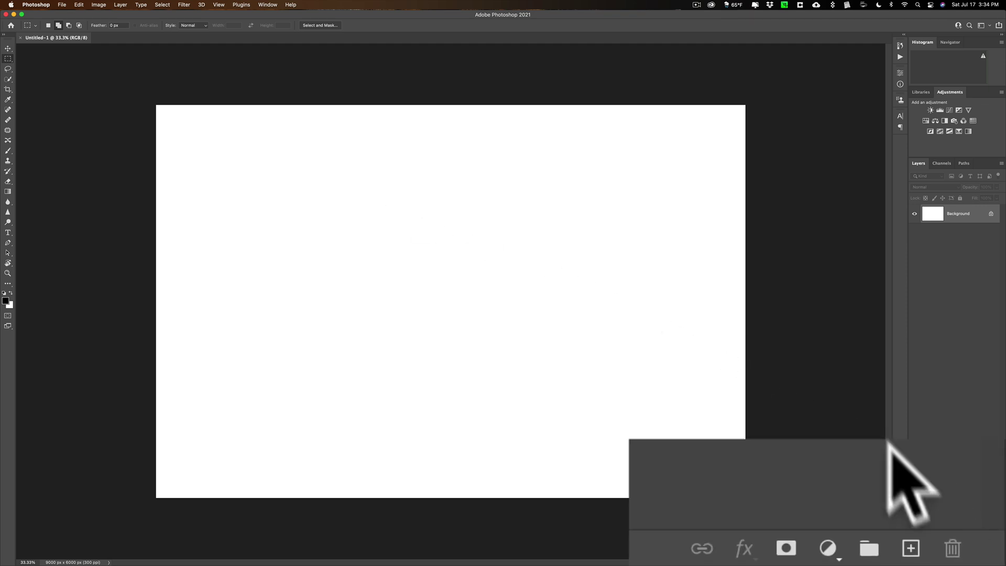
Step: Add a new layer above the background and fill it with 50% Gray in Normal mode at 100% opacity
left_click(911, 549)
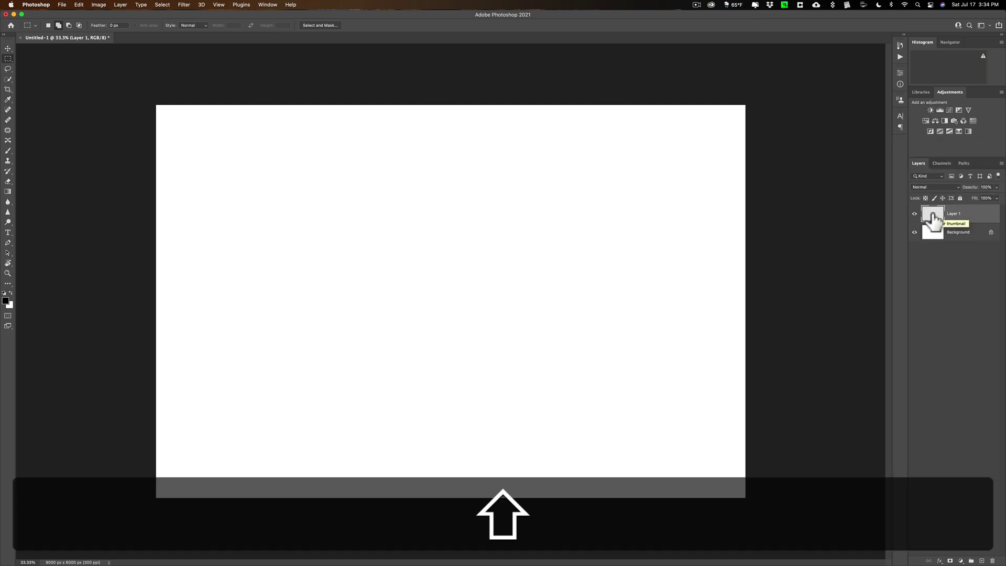
key("shift+BackSpace")
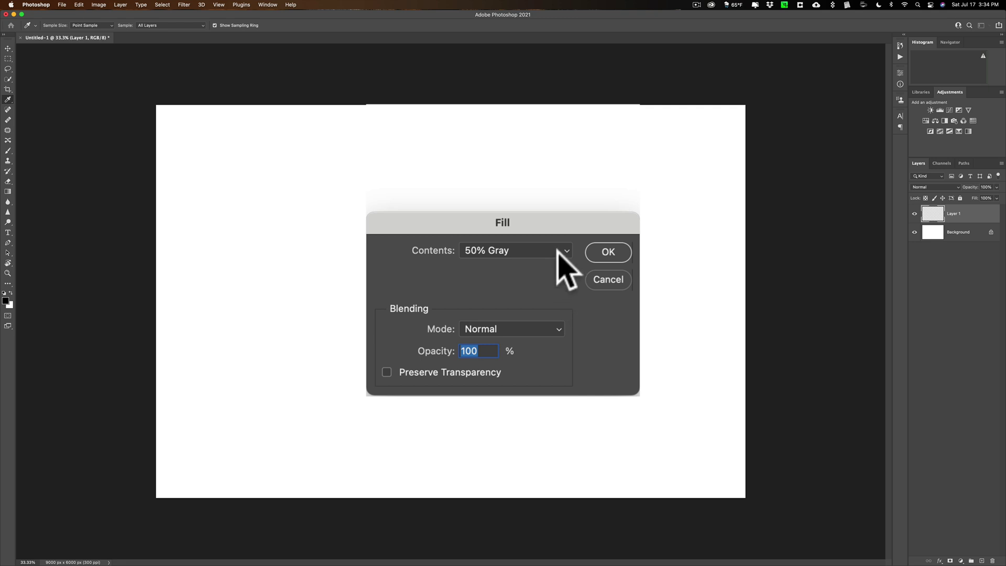
left_click(557, 251)
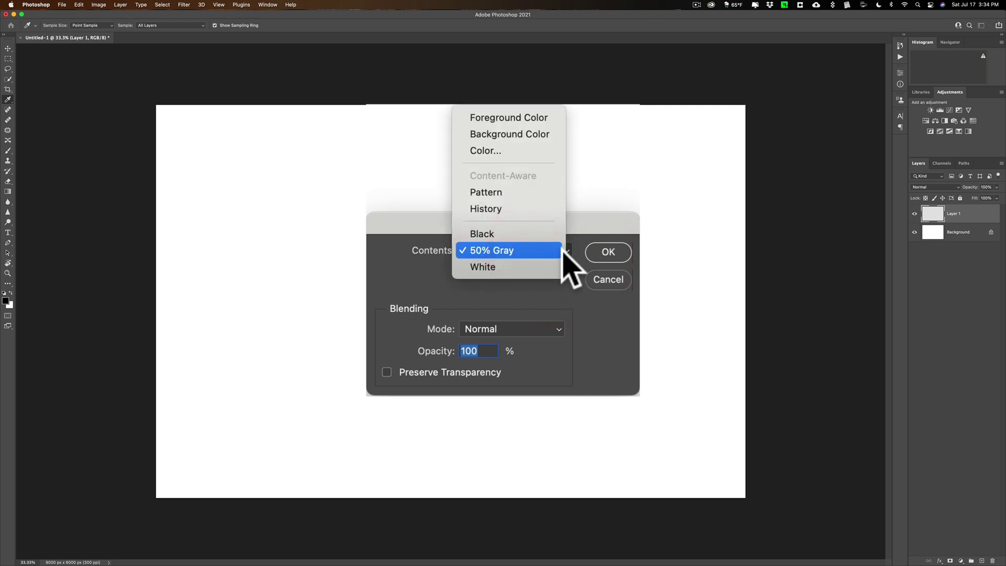
left_click(542, 252)
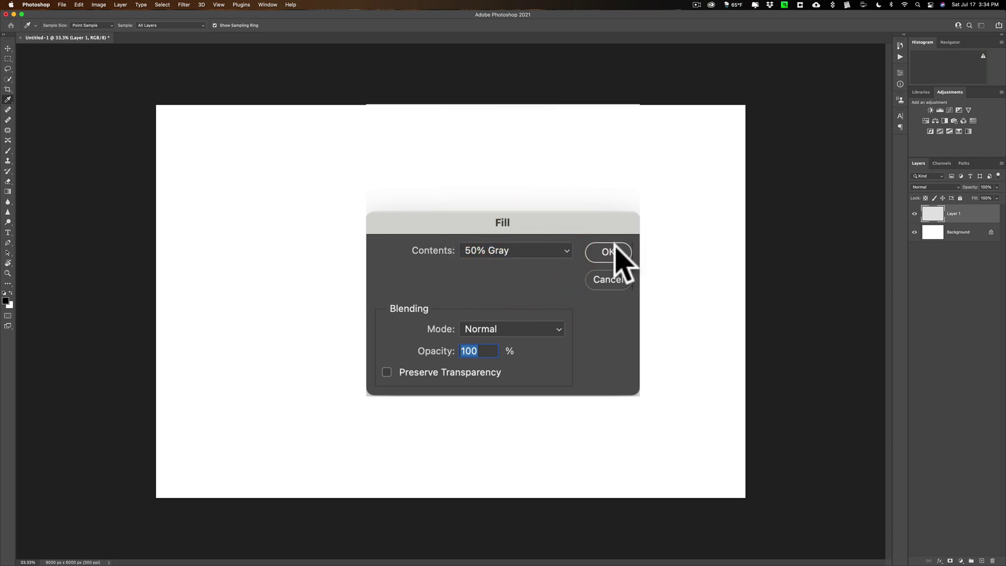
left_click(609, 252)
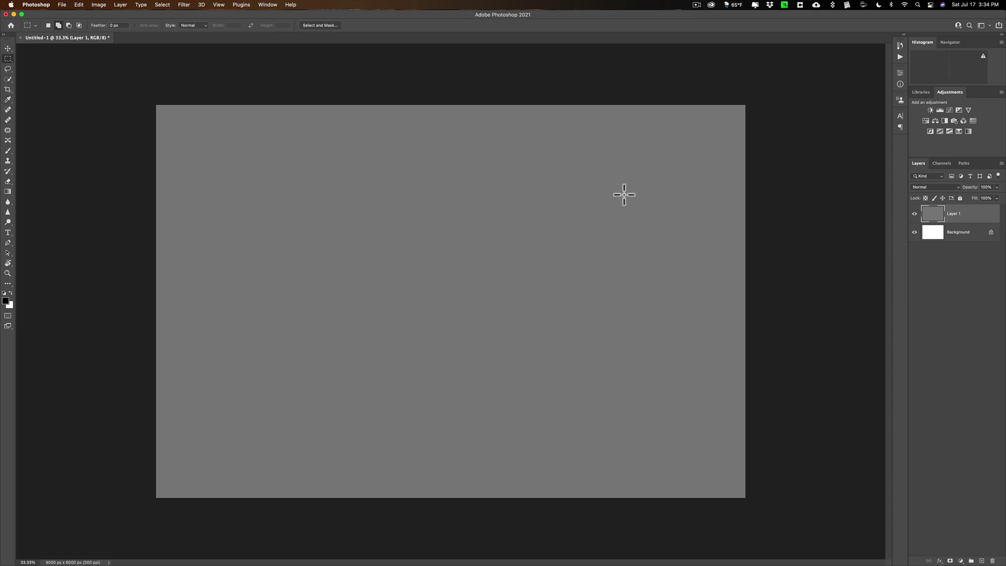
Step: Scale the gray layer proportionally to 50% width and height with Free Transform
key("super+t")
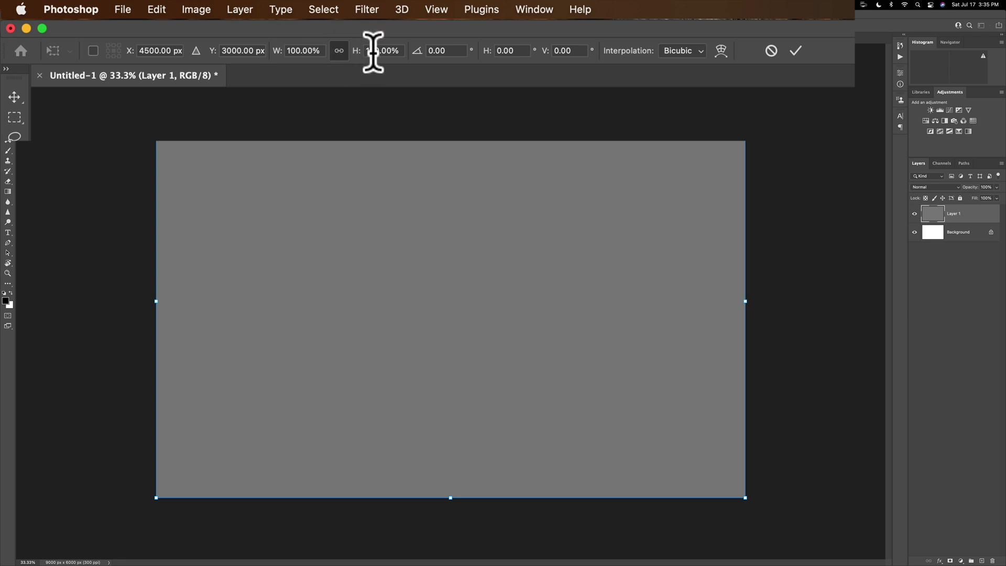
left_click(375, 51)
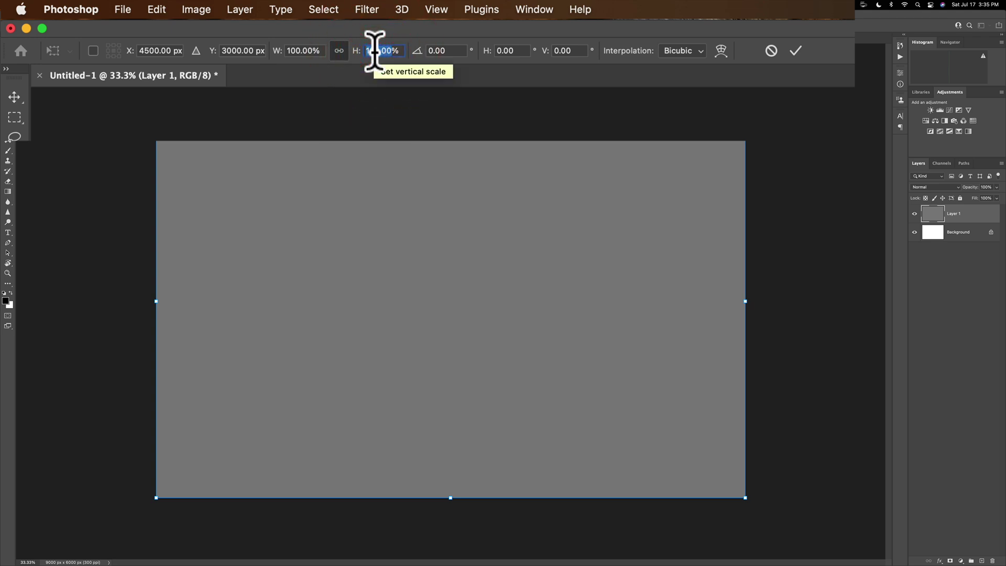
type("50")
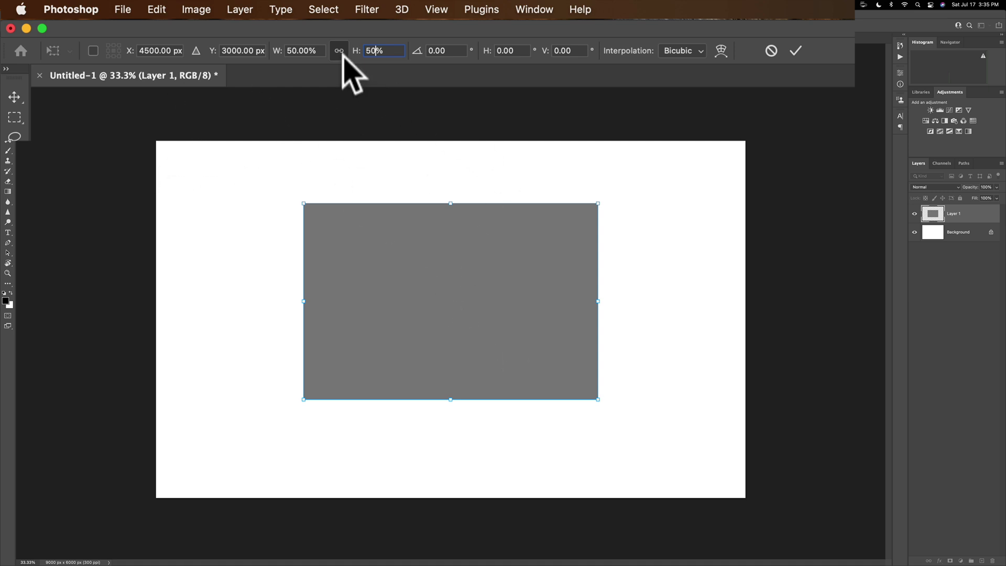
key("Return")
left_click(340, 50)
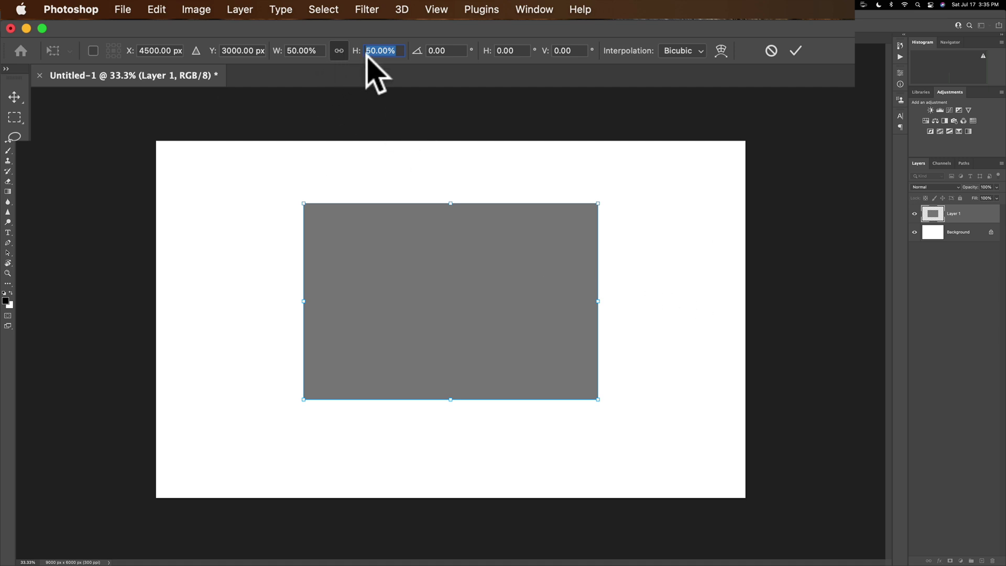
left_click(797, 50)
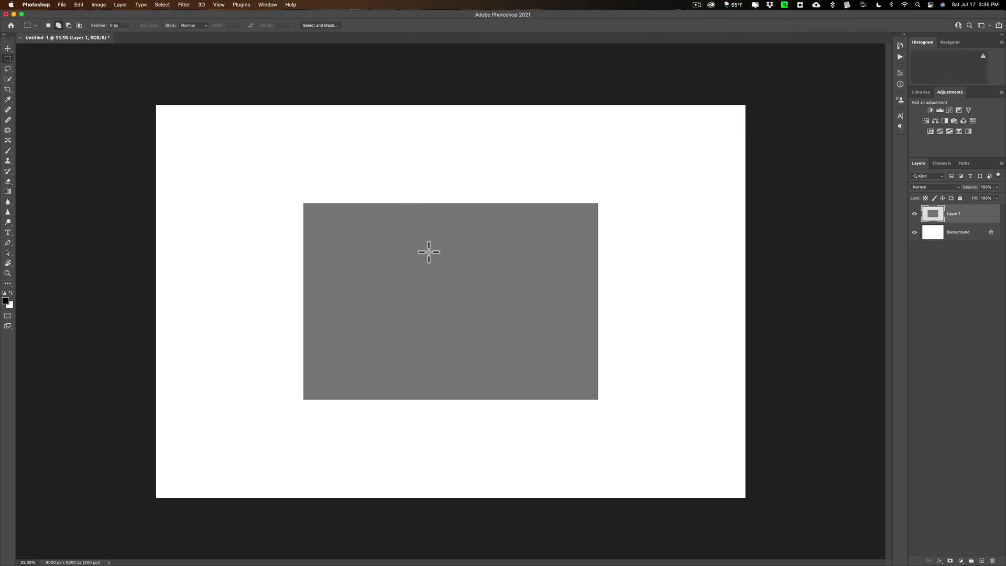
Step: Move the gray rectangle into the canvas's top-left corner and rename its layer Top Left
key("v")
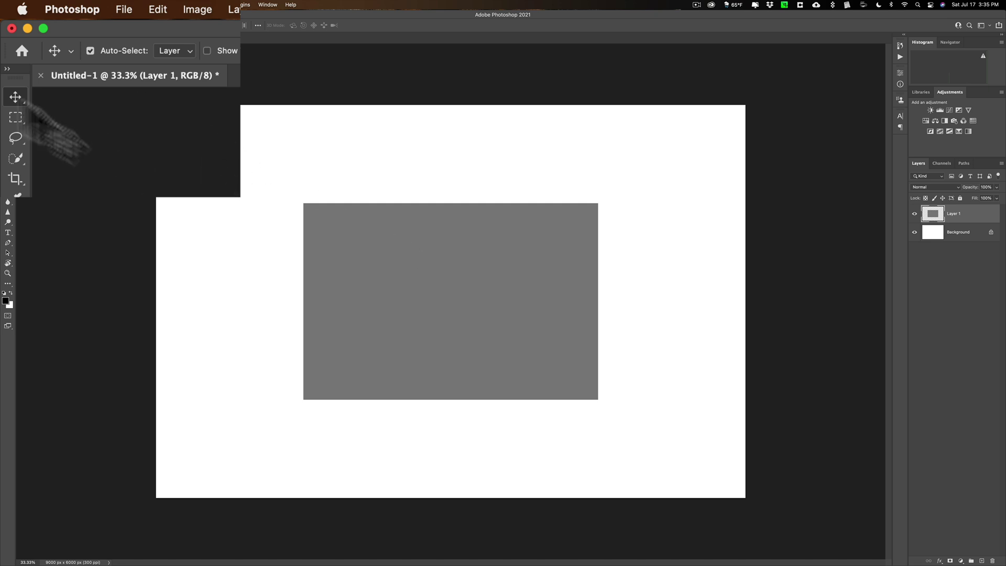
left_click_drag(359, 223, 264, 155)
left_click(955, 213)
double_click(904, 225)
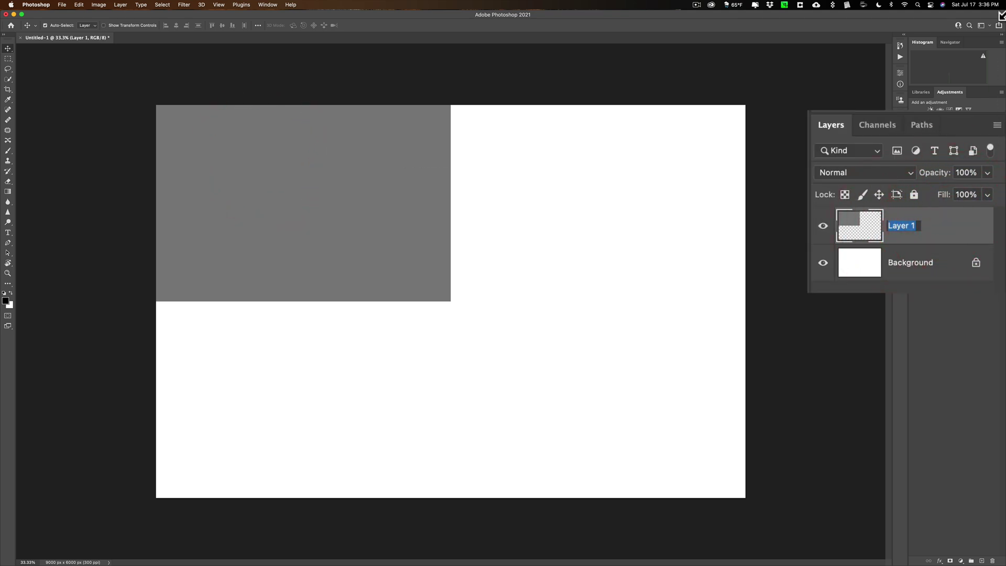
type("Top Left")
key("Return")
Step: Place a duplicate of the Top Left layer in the canvas's top-right corner and name it Top Right
key("super")
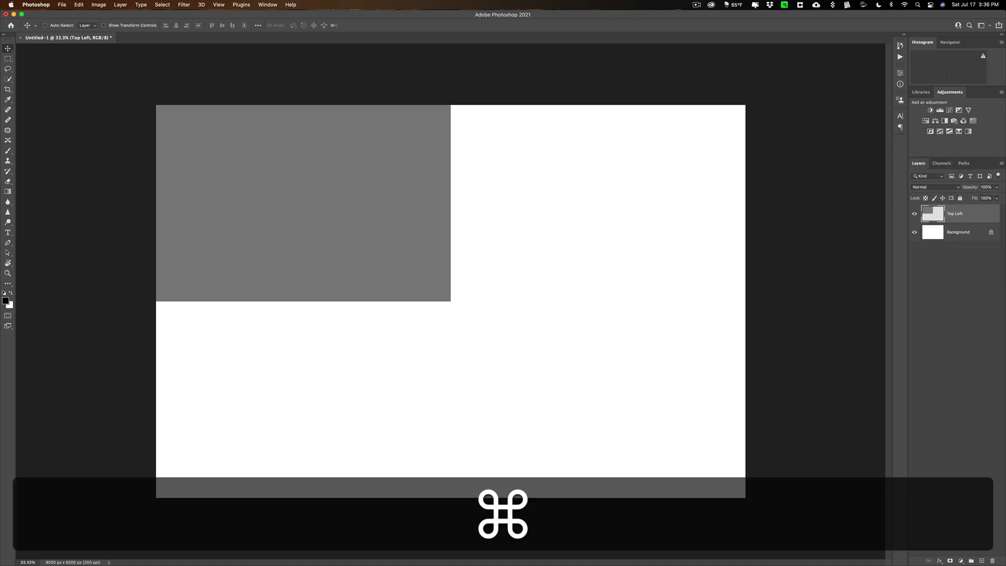
key("super+j")
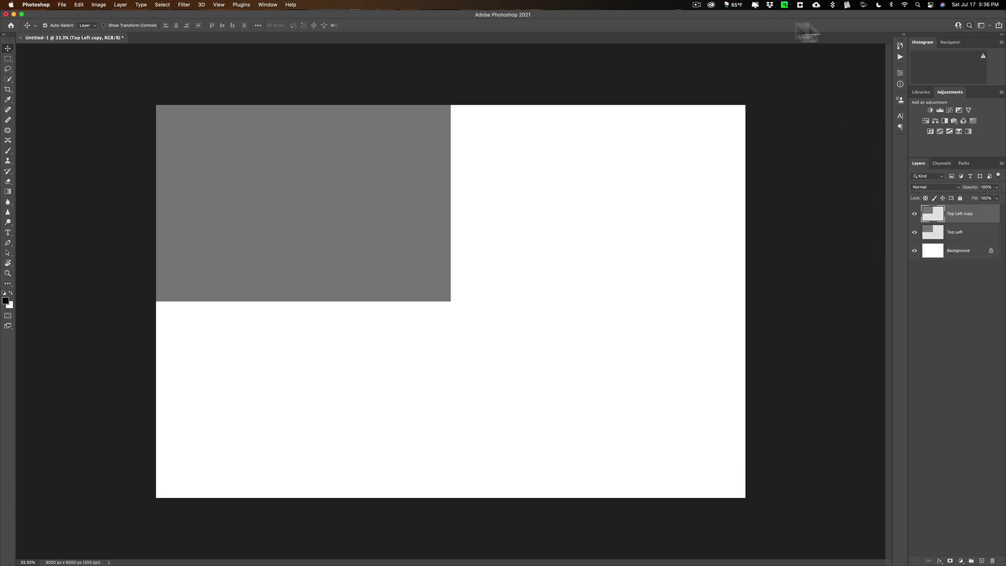
left_click_drag(357, 184, 650, 187)
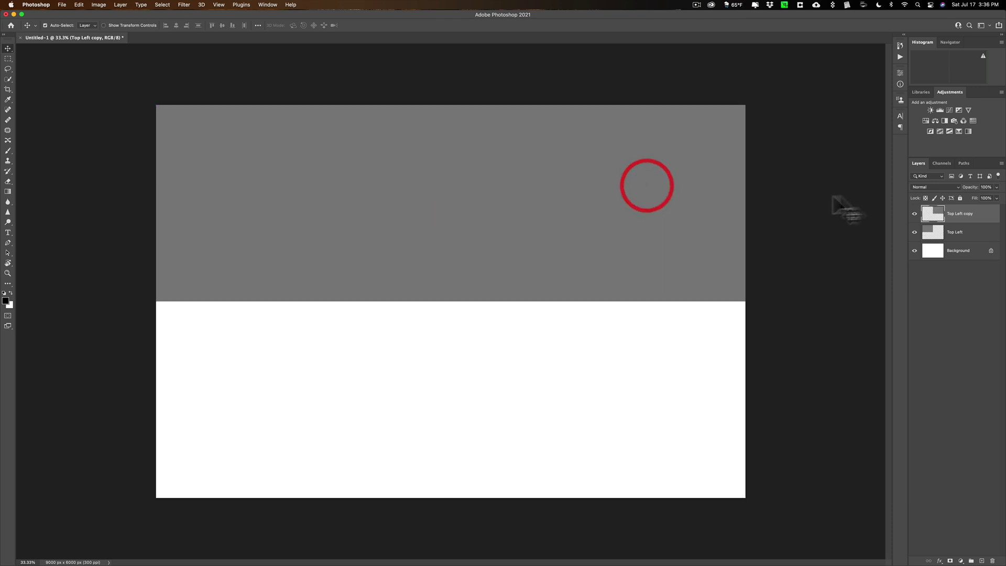
double_click(961, 215)
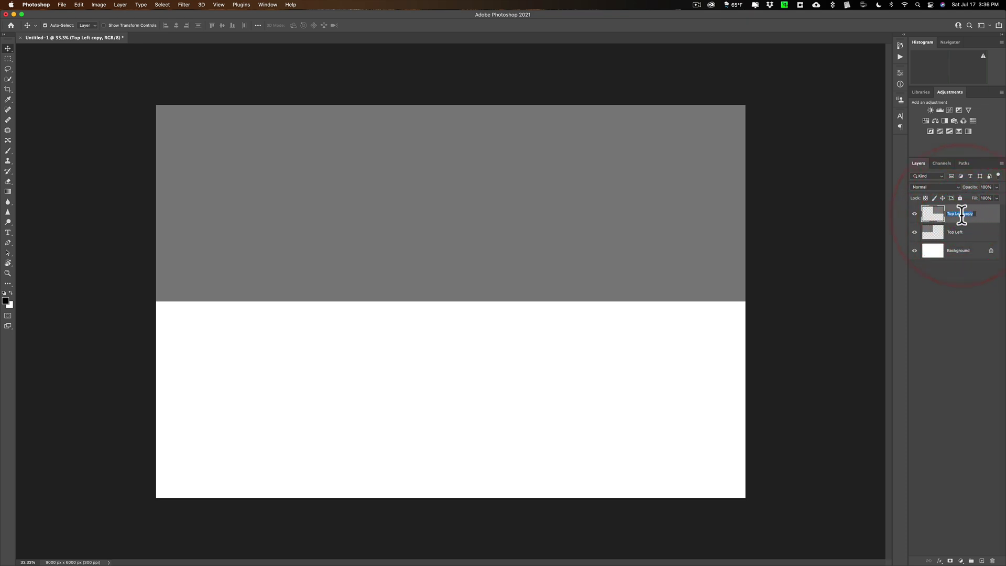
type("Top Right")
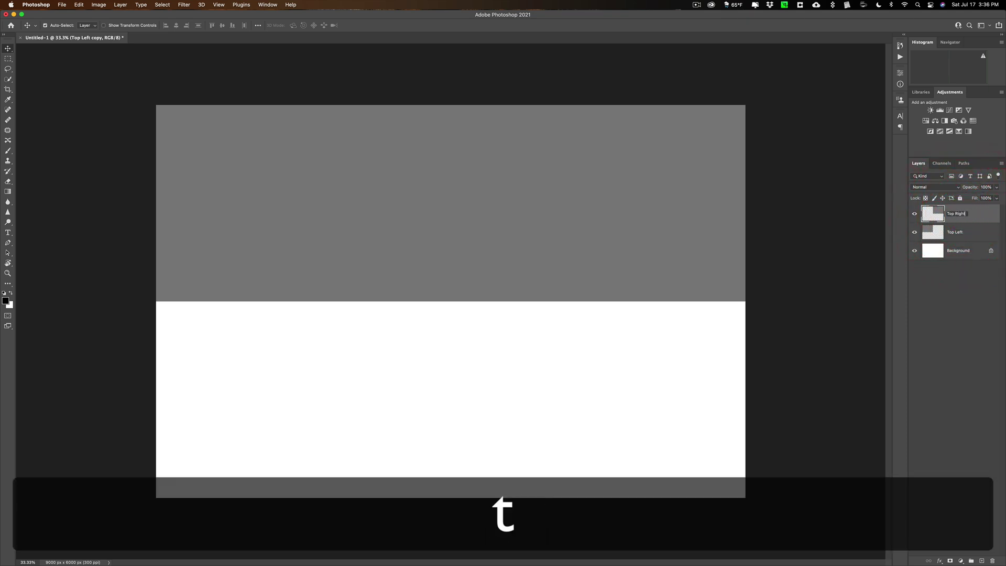
key("Return")
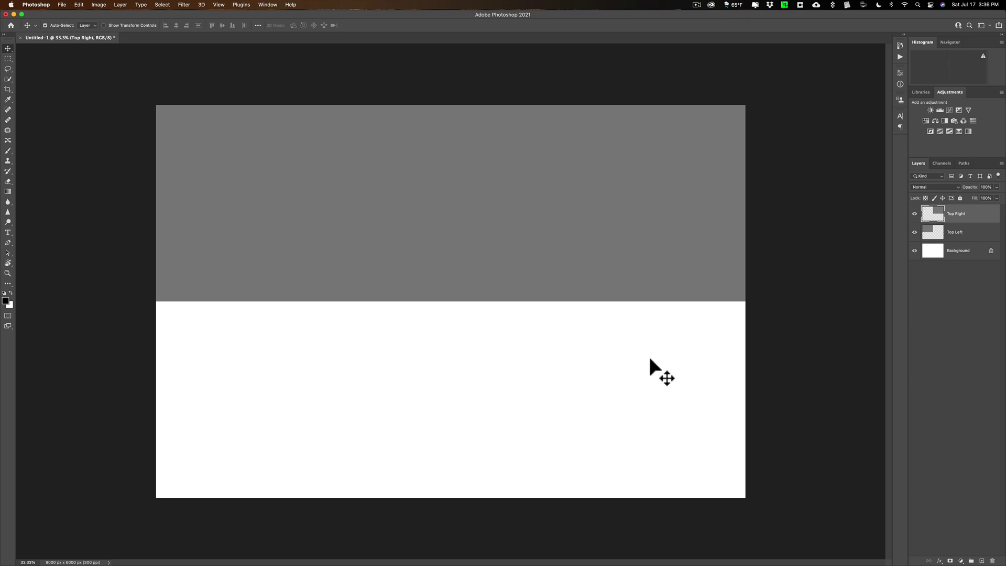
Step: Place a duplicate of the Top Right layer in the canvas's lower-right corner and name it Lower Right
key("super")
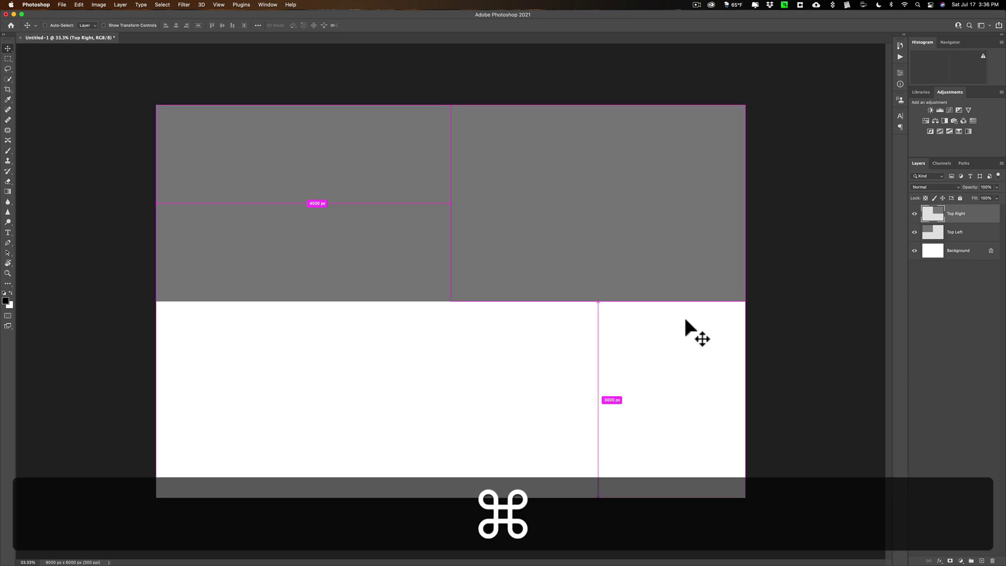
key("super+j")
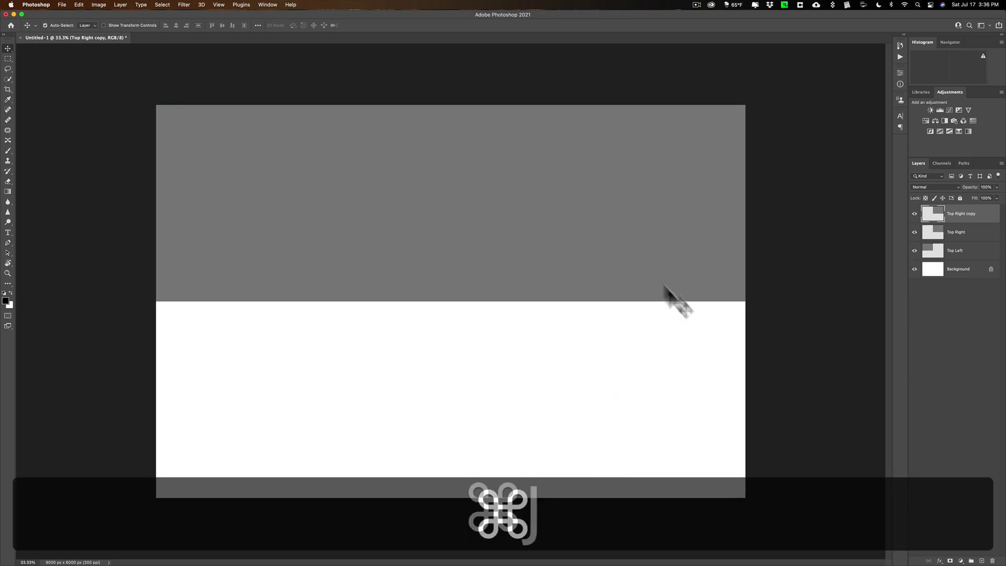
left_click_drag(620, 229, 407, 414)
key("shift")
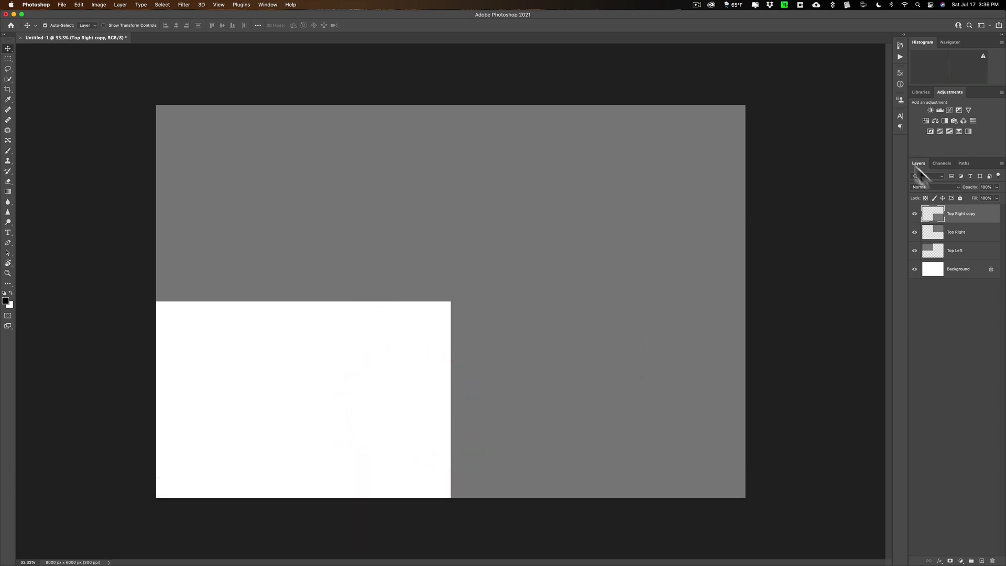
double_click(956, 213)
type("Lower Right")
key("Return")
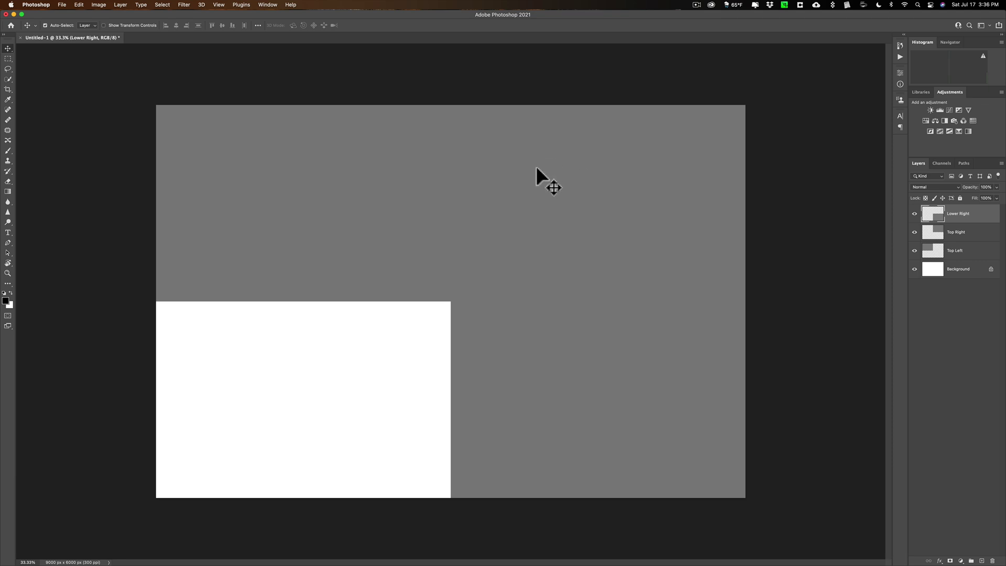
Step: Place a duplicate of the Lower Right layer in the canvas's lower-left corner and name it Lower Left
key("super+j")
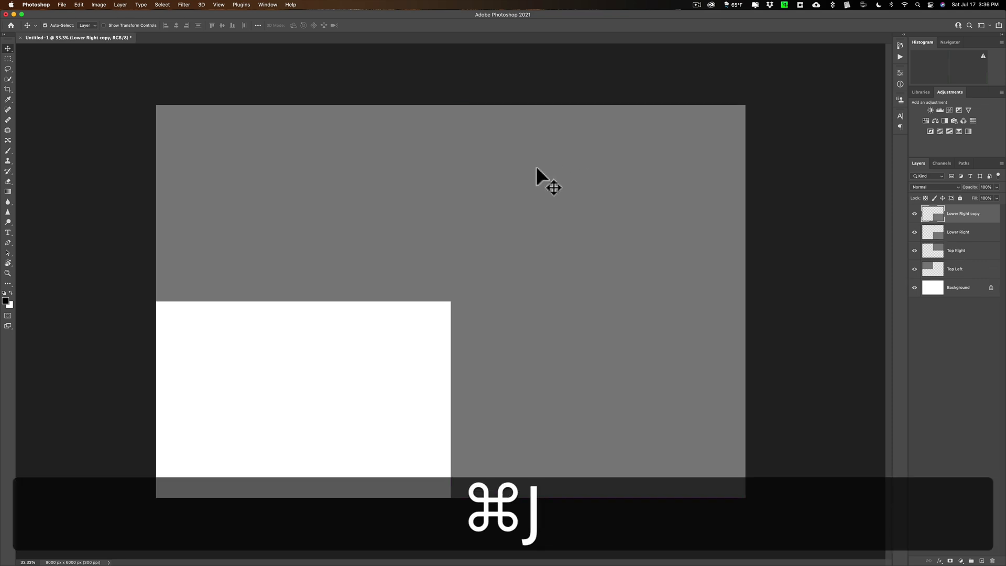
left_click_drag(555, 402, 260, 410)
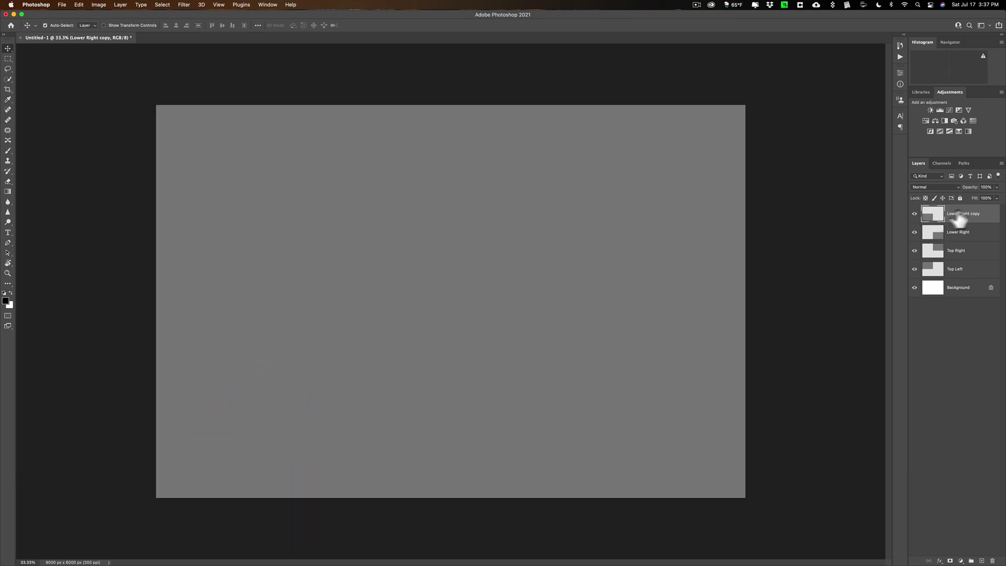
double_click(970, 215)
type("Lower Left")
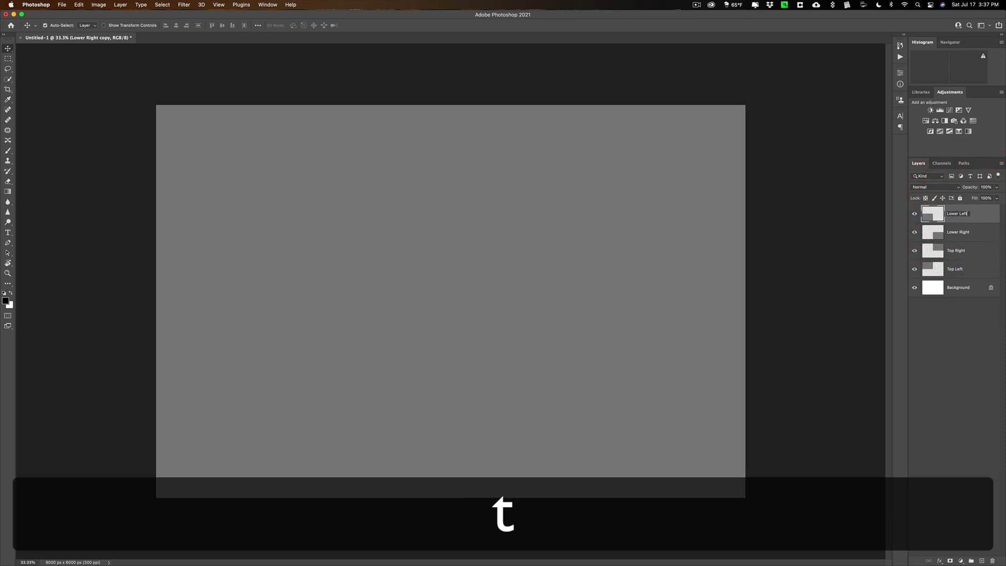
key("Return")
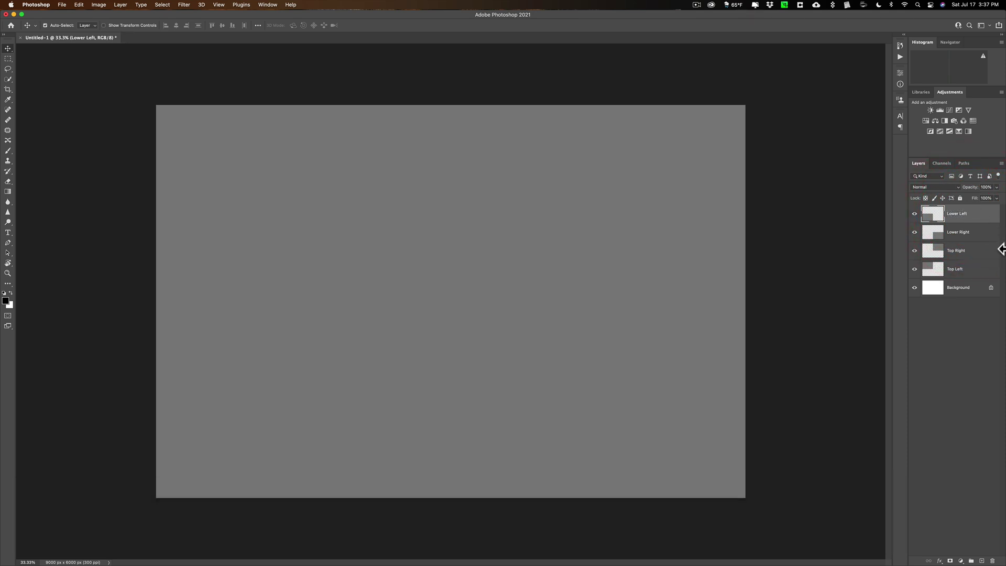
Step: Reorder the layer stack so Top Left is uppermost and Top Right sits directly beneath it, above Lower Left
left_click_drag(970, 273, 961, 213)
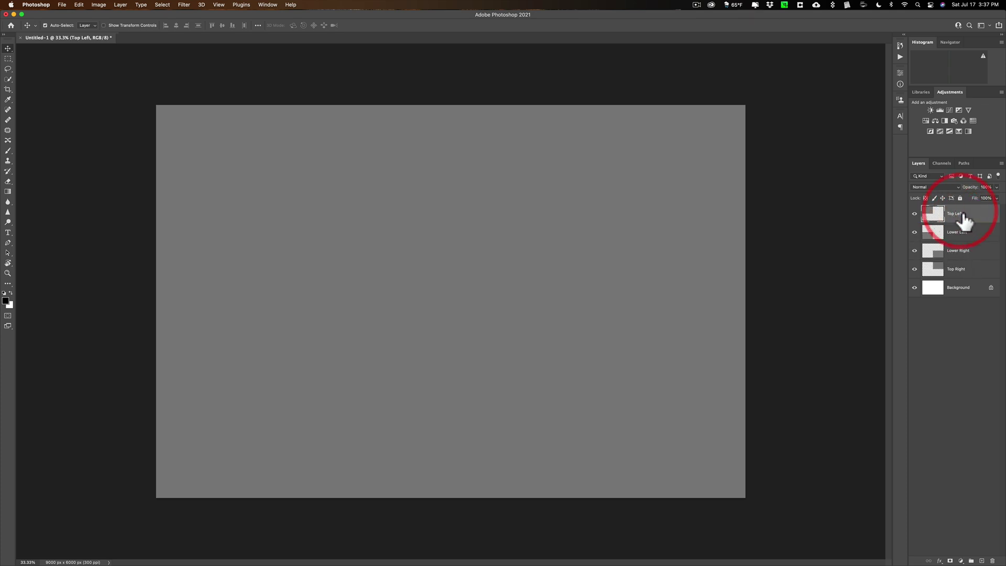
left_click_drag(971, 270, 964, 231)
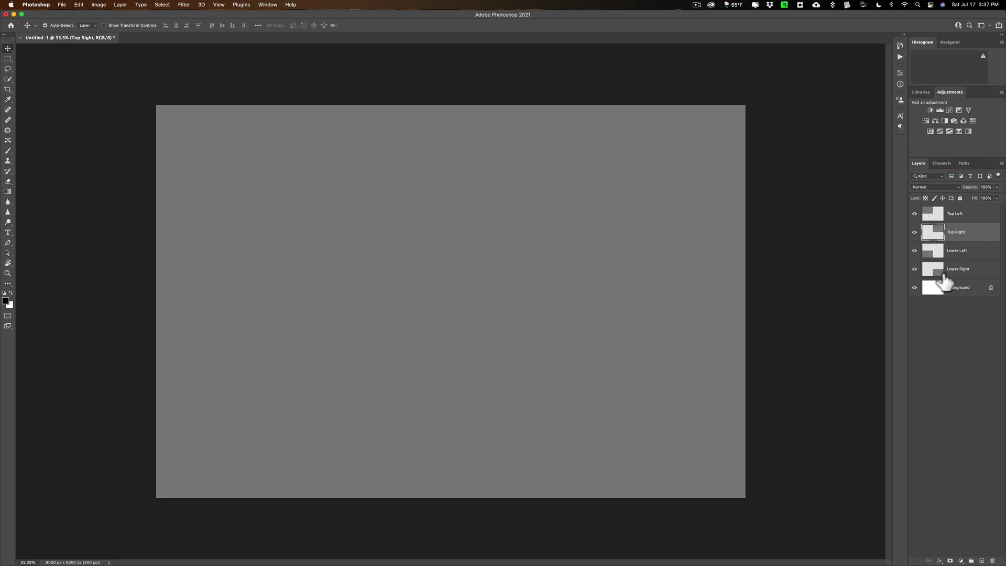
Step: Select the Top Left layer and open Adrian.jpg, Eddy.jpg, Jonesy.jpg and Rocky.jpg from the Pets folder
left_click(988, 217)
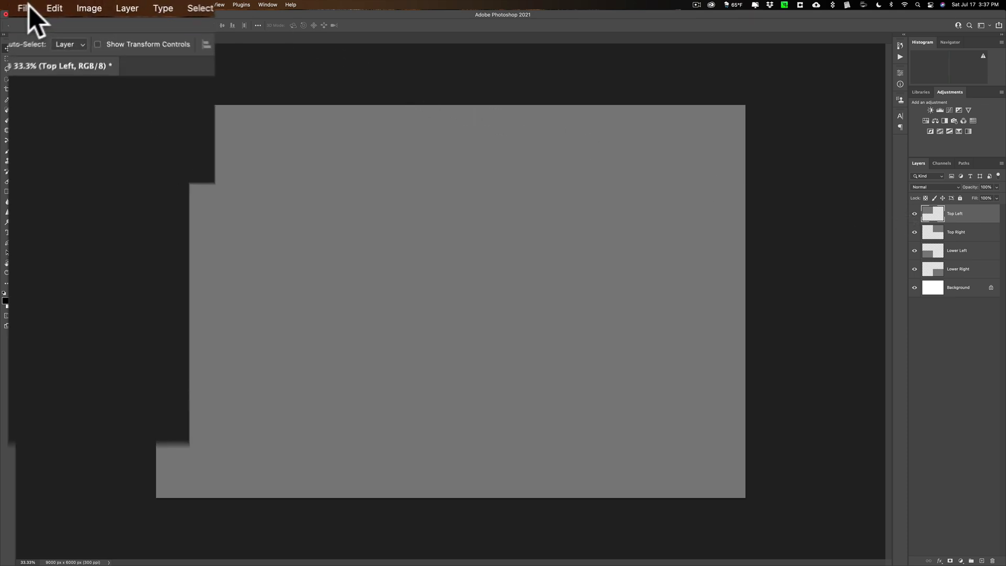
left_click(31, 6)
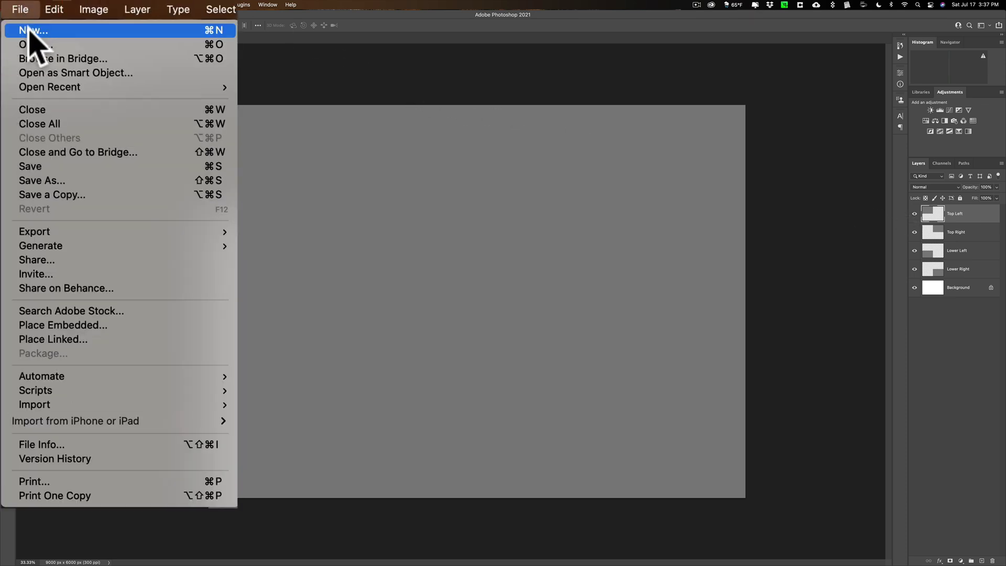
left_click(30, 44)
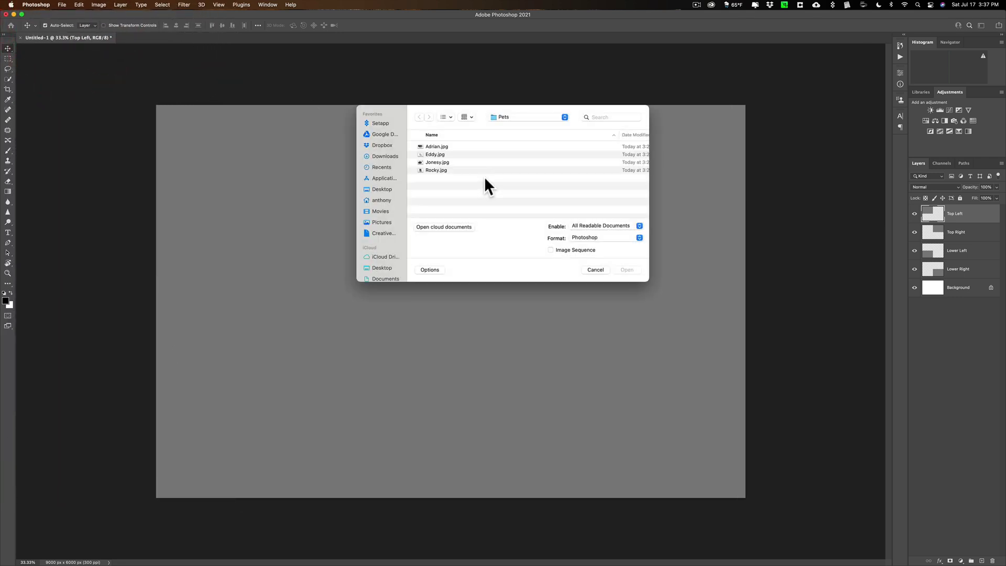
left_click(440, 146)
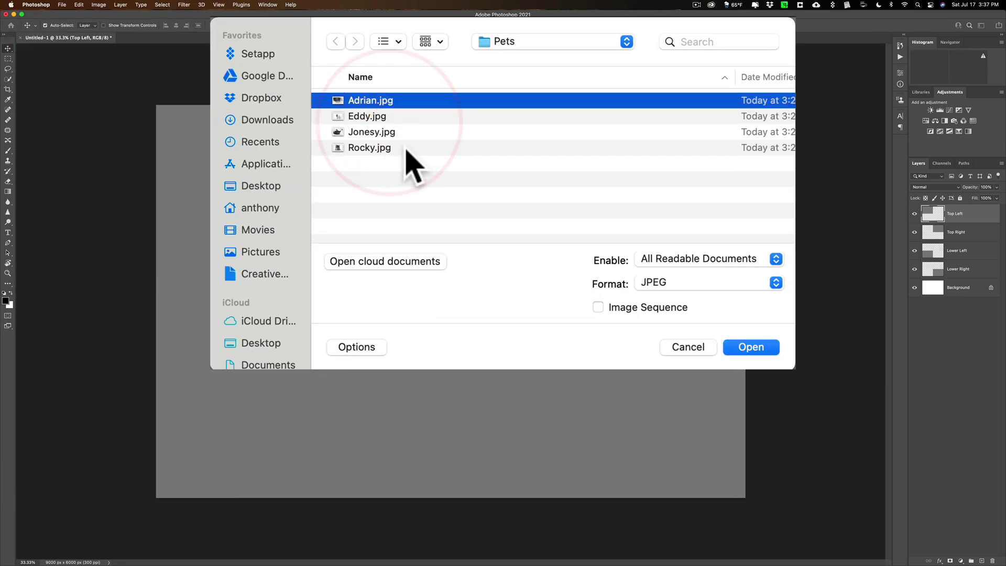
left_click(406, 149, "shift")
left_click(751, 347)
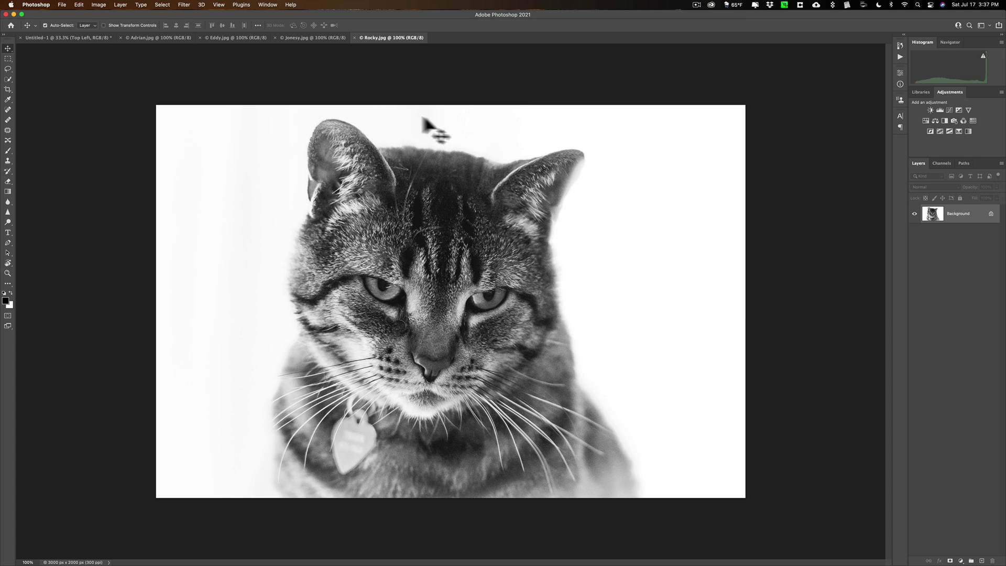
Step: Convert the Eddy.jpg background to a smart object and bring it into the template over the Top Left area
left_click(165, 38)
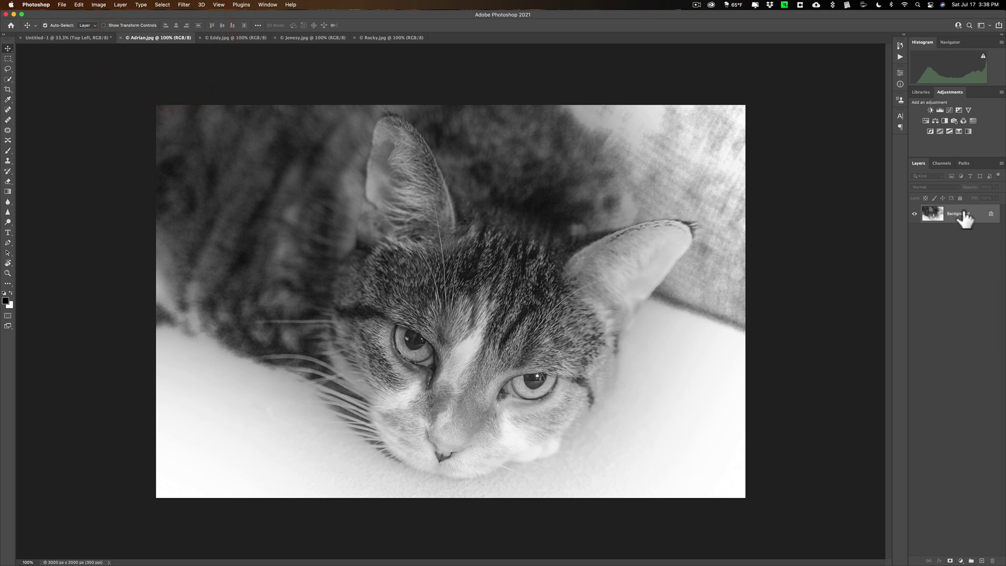
left_click(250, 39)
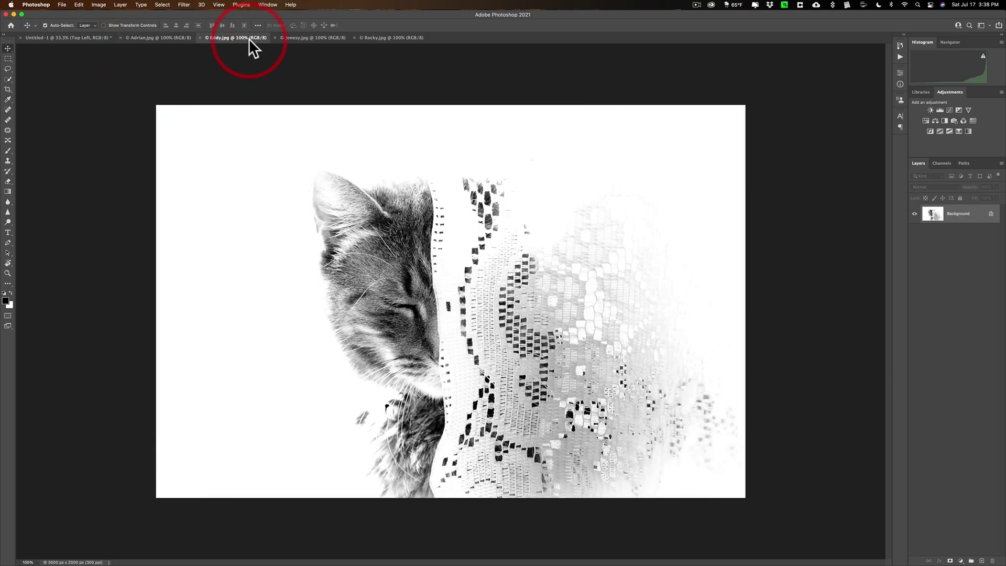
right_click(975, 213)
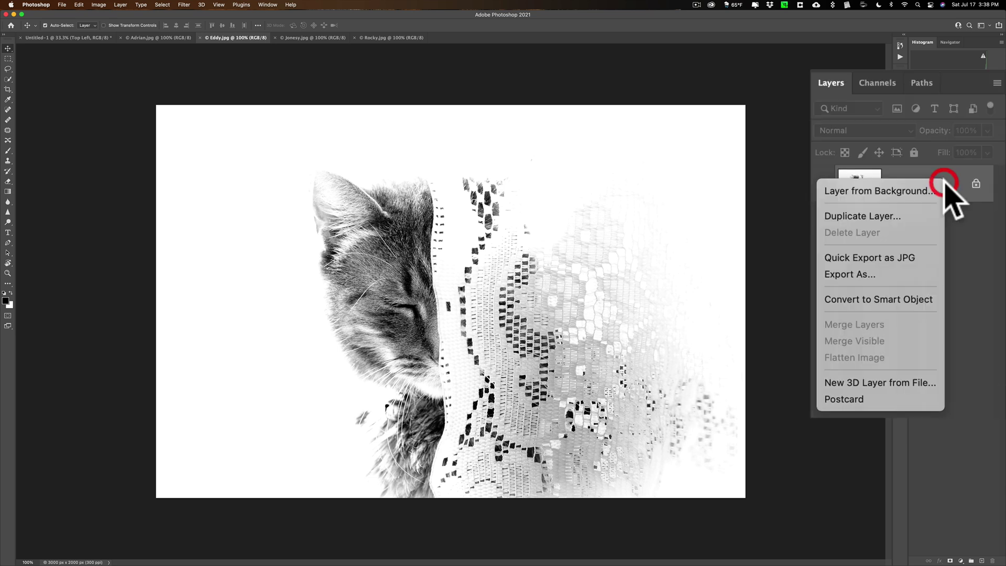
left_click(902, 297)
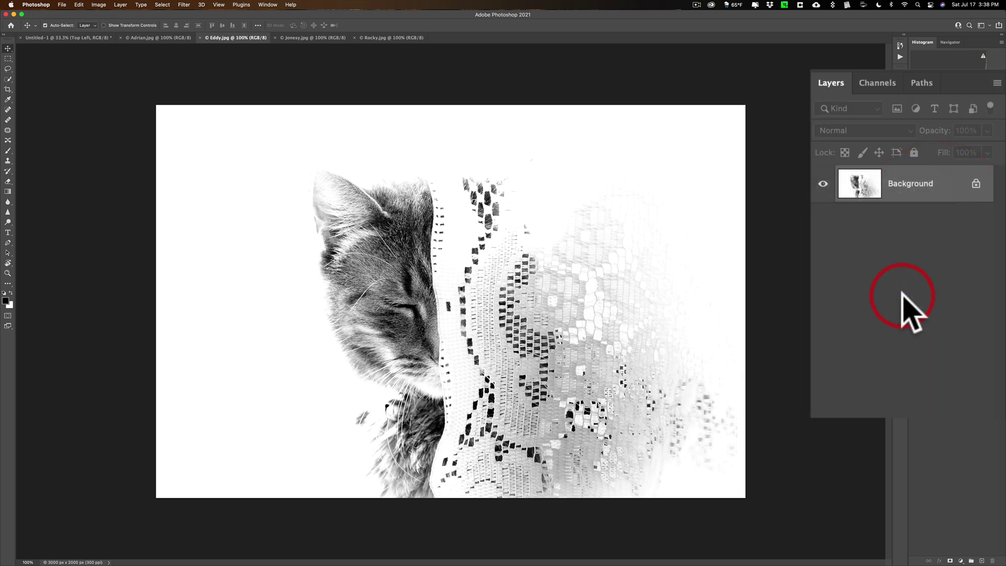
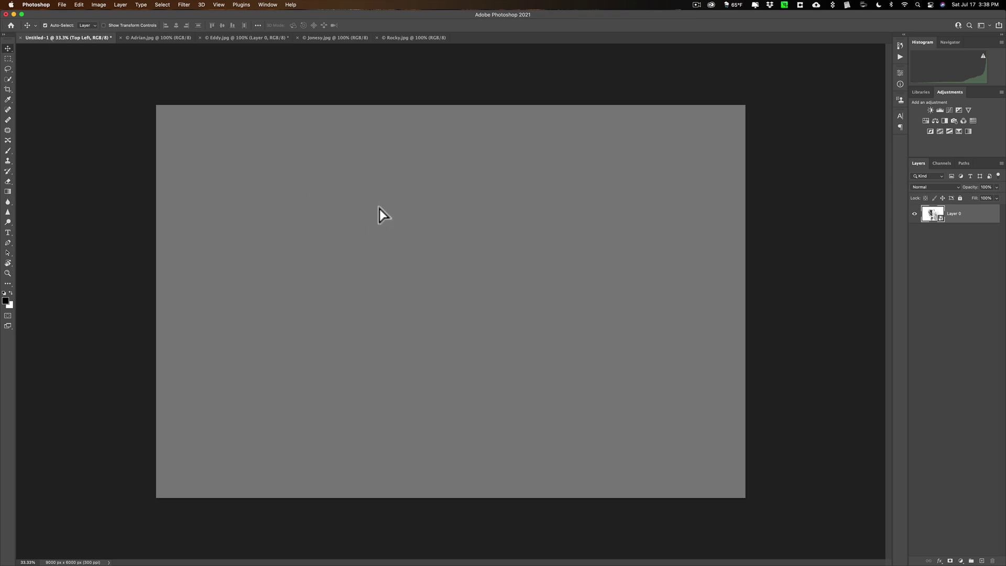
left_click_drag(379, 209, 310, 184)
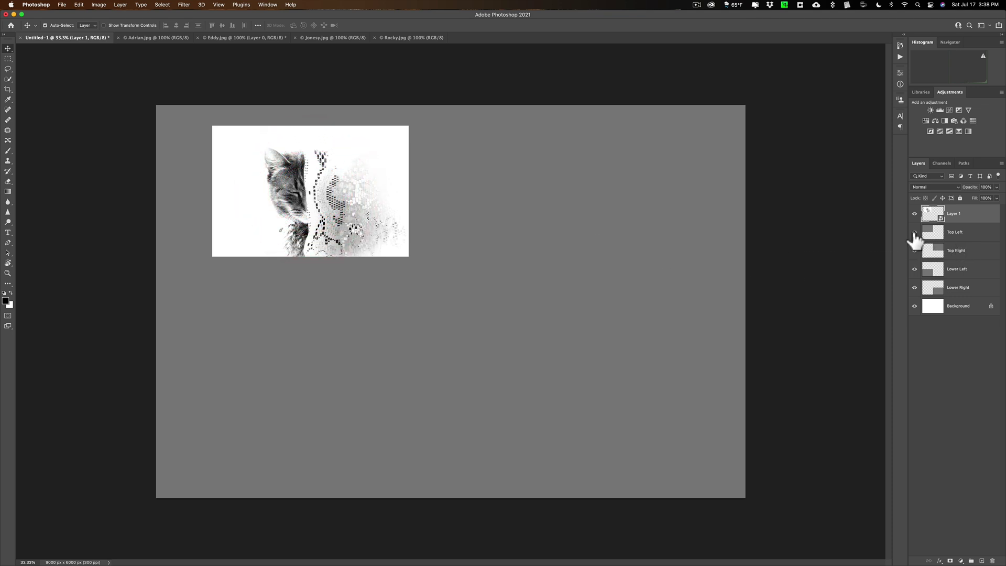
Step: Hide the Top Right, Lower Left and Lower Right layers in the template
left_click(915, 250)
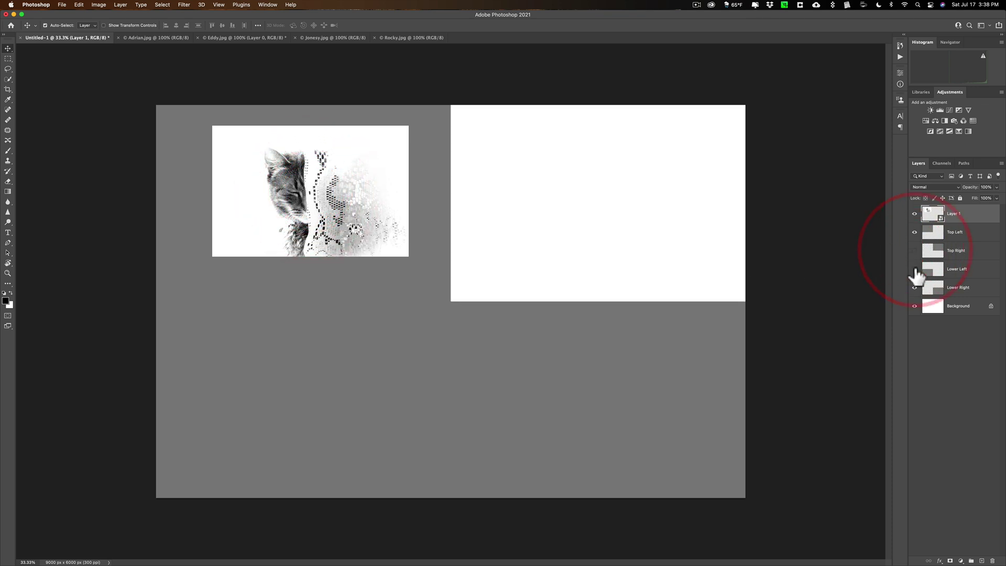
left_click(914, 269)
left_click(914, 287)
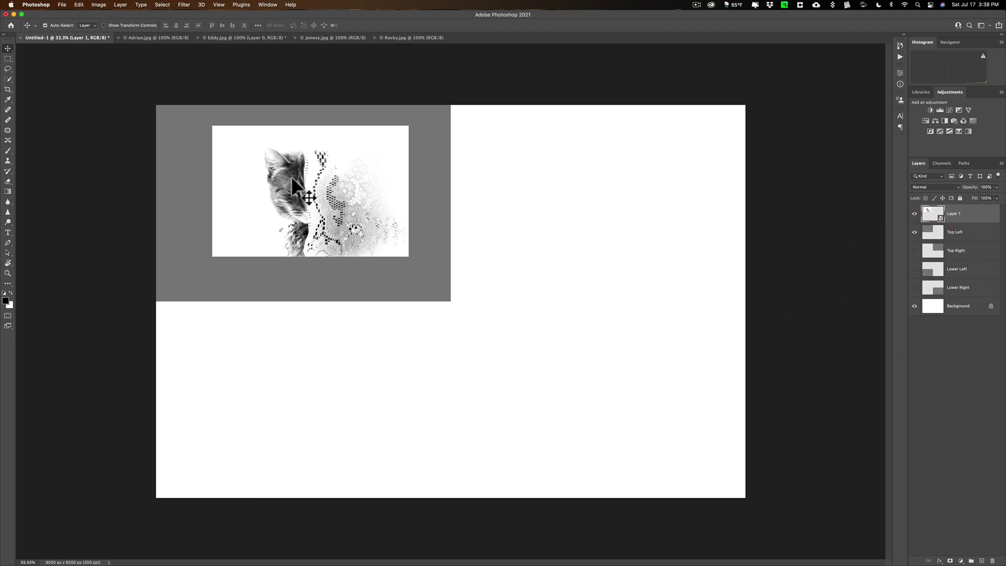
mouse_move(292, 179)
left_mouse_down()
mouse_move(345, 257)
mouse_move(305, 289)
mouse_move(293, 262)
mouse_move(294, 281)
mouse_move(277, 176)
left_mouse_up()
key("super")
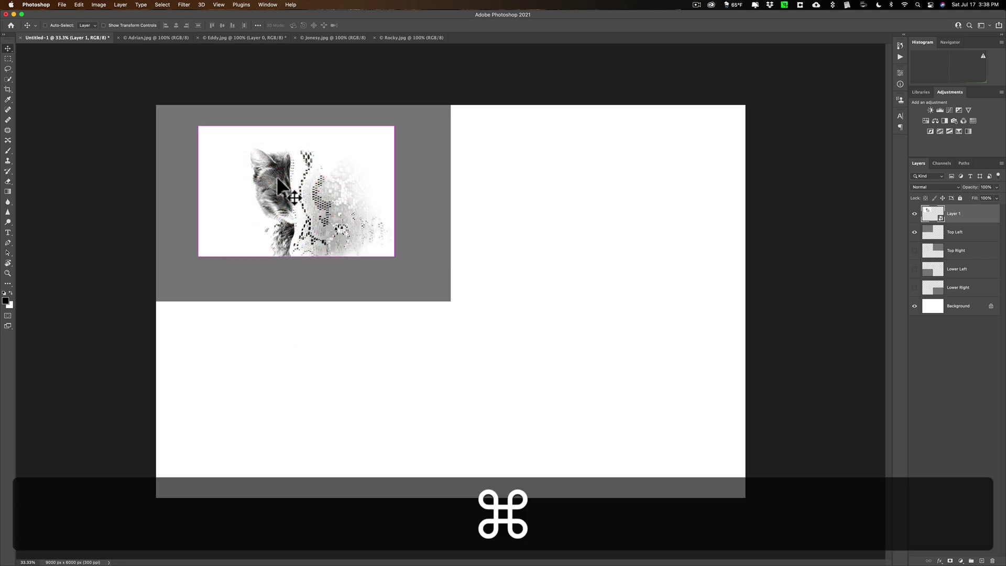
key("super+t")
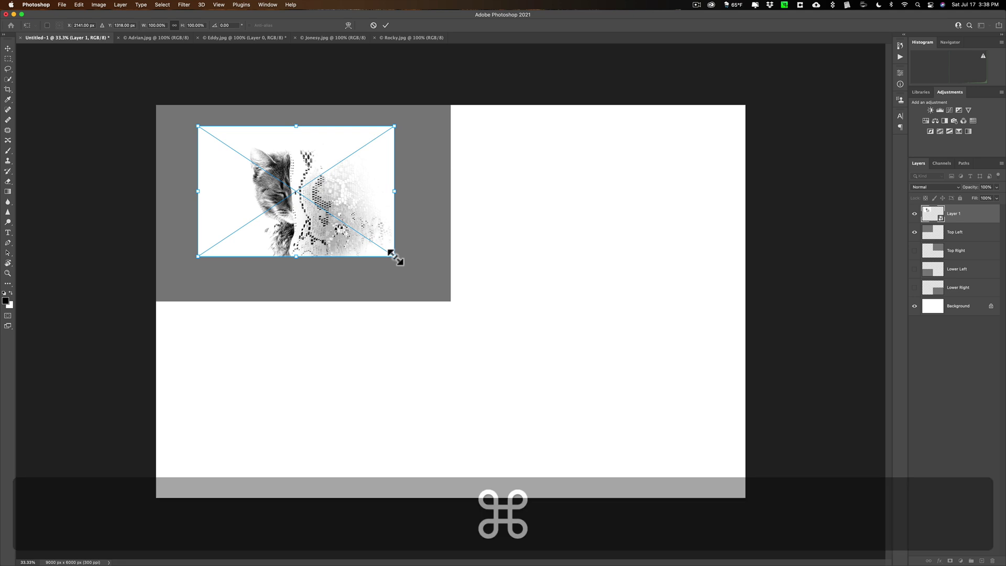
left_click_drag(395, 257, 409, 288)
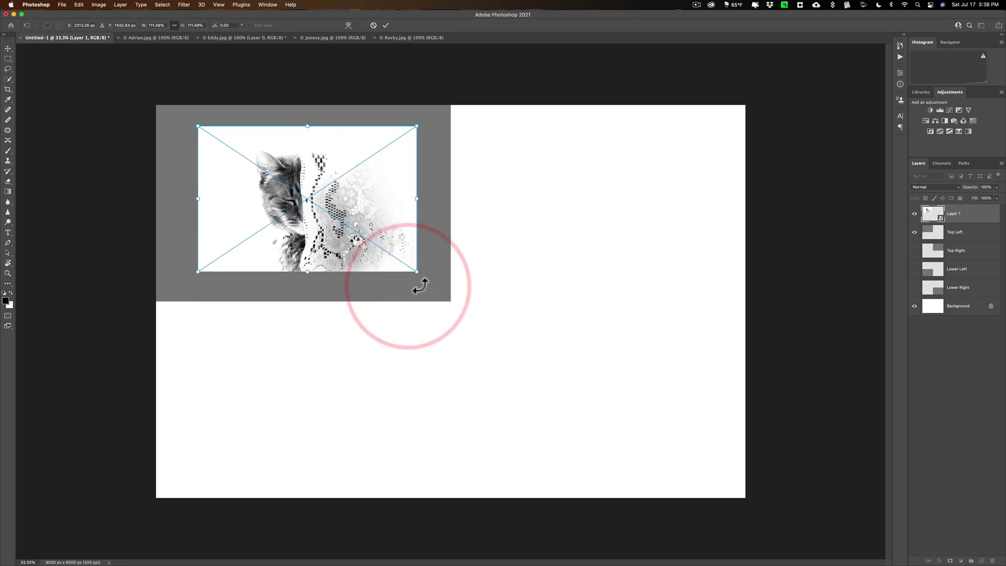
left_click(373, 26)
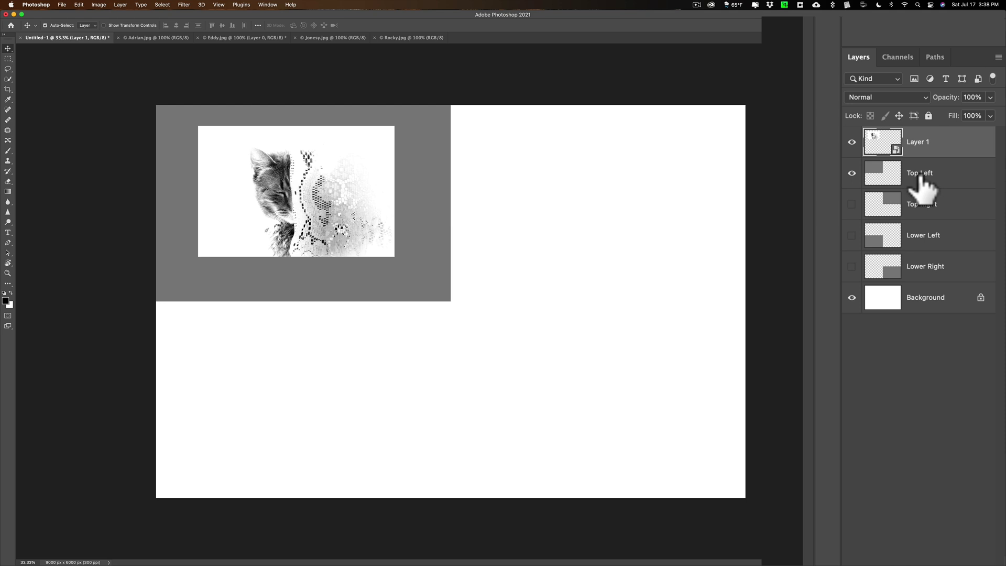
Step: Clip the Eddy photo layer to the Top Left layer and align the photo with the canvas's top-left corner
right_click(949, 139)
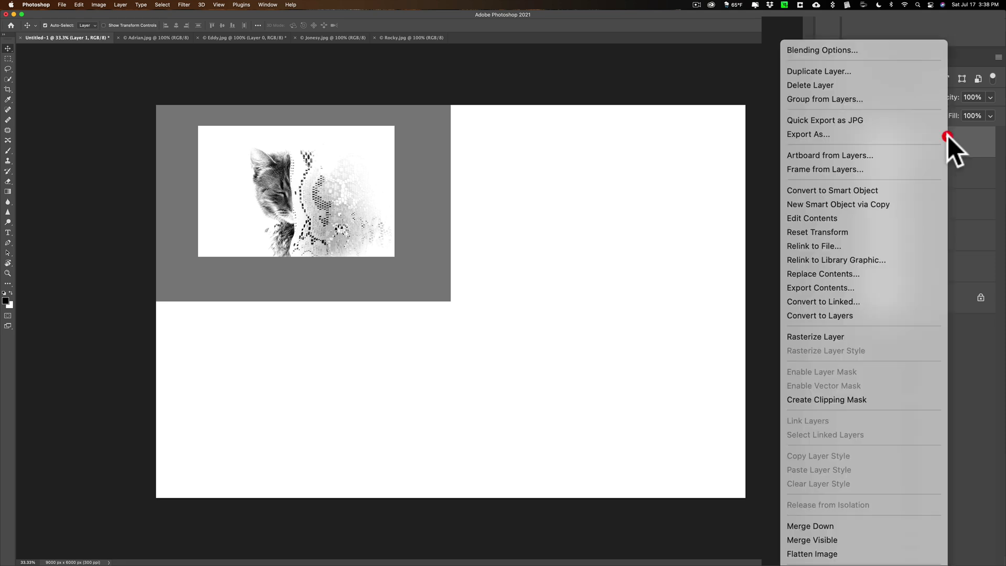
left_click(896, 399)
left_click_drag(282, 207, 226, 176)
Step: Scale the Eddy photo to about 170% and position it so it fills the Top Left quarter
key("super+t")
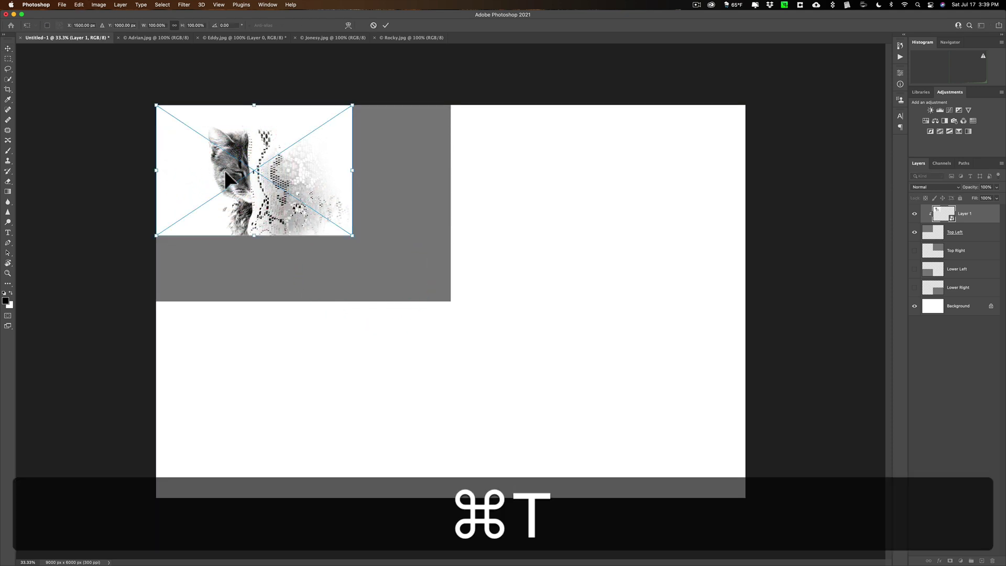
left_click_drag(352, 236, 480, 317)
left_click_drag(352, 256, 348, 238)
left_click_drag(312, 304, 313, 309)
left_click_drag(315, 270, 312, 262)
left_click_drag(311, 305, 312, 308)
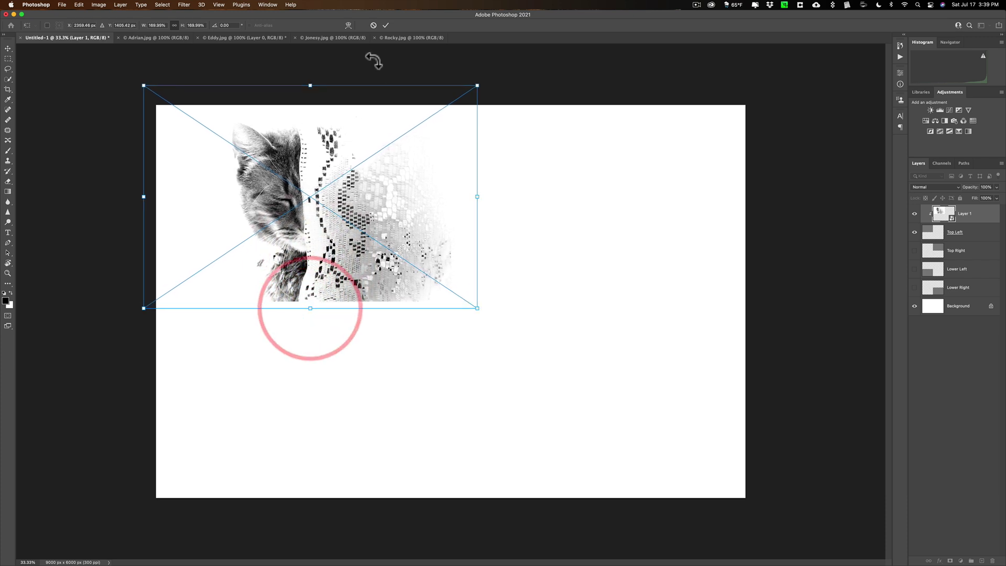
left_click(386, 25)
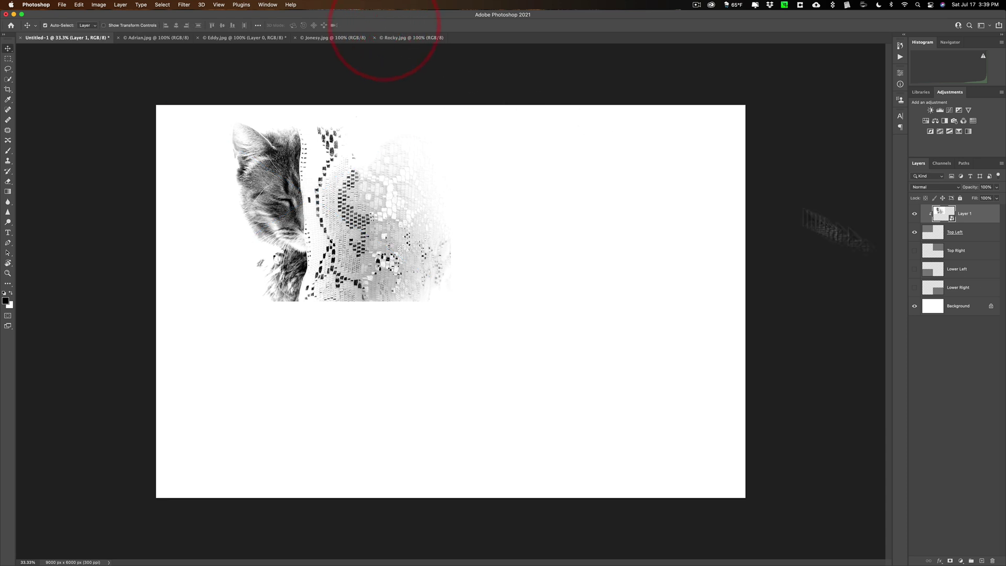
Step: Show the Top Right layer, convert the Jonesy.jpg background to a smart object and bring it into the template's top-right quarter
left_click(915, 251)
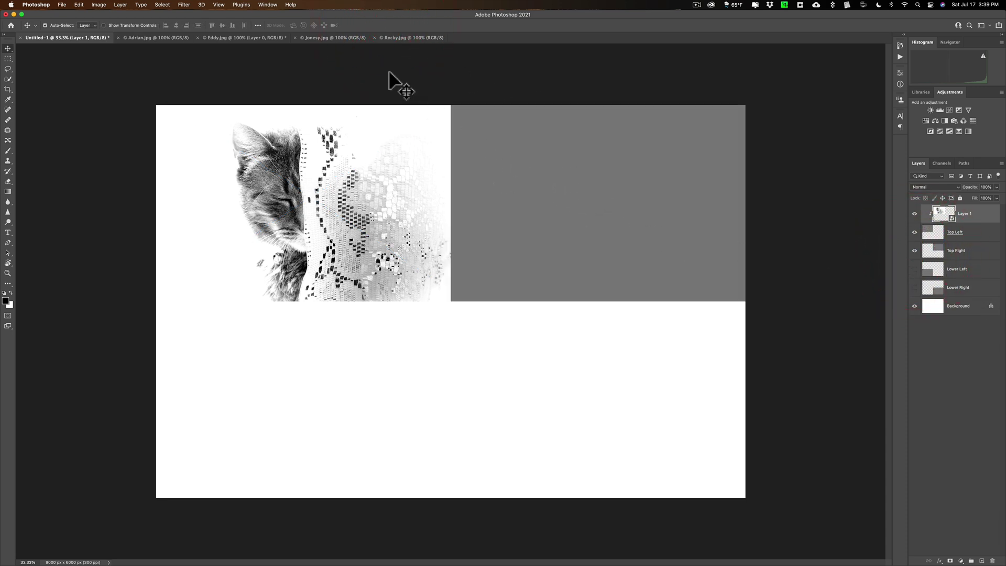
left_click(315, 38)
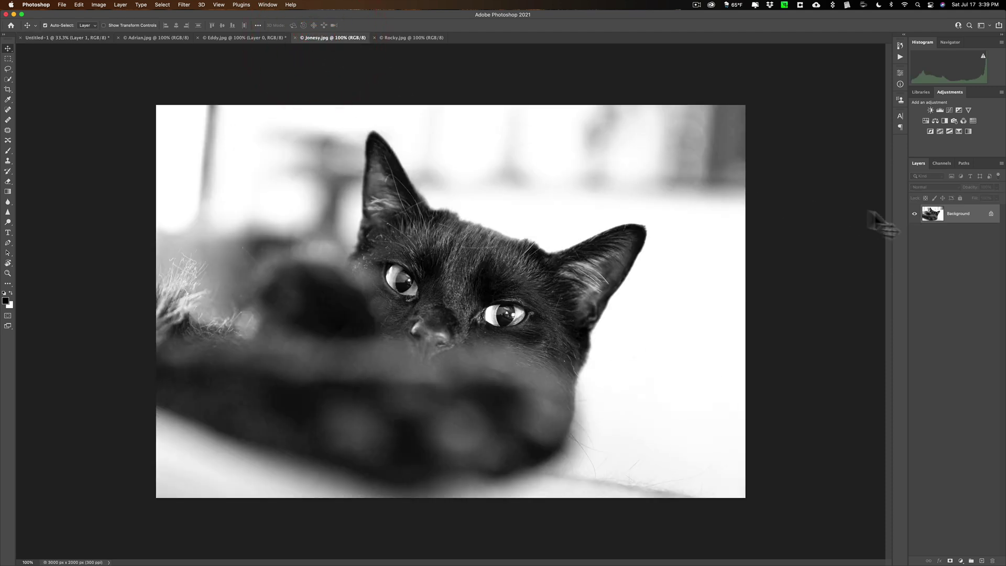
right_click(978, 219)
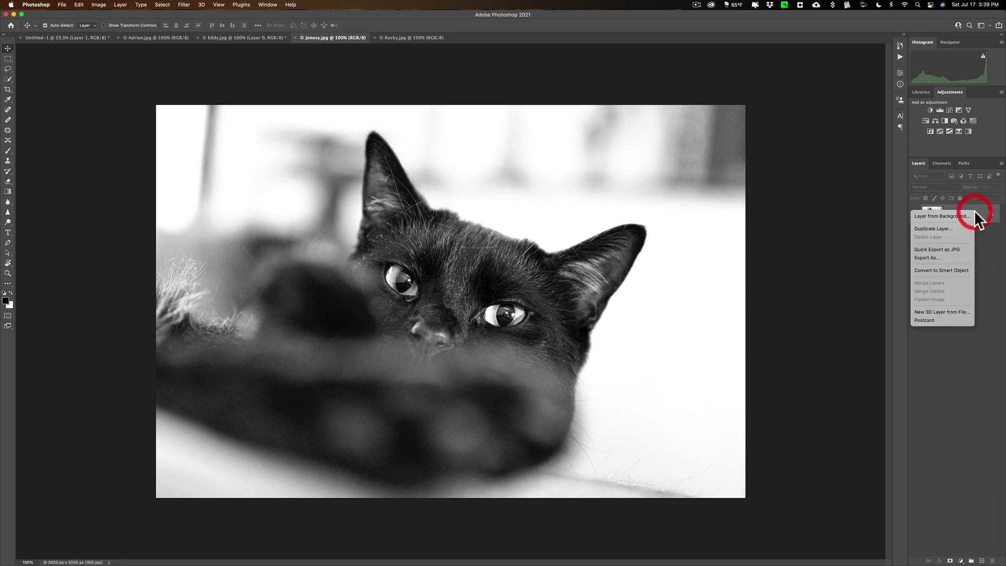
left_click(951, 271)
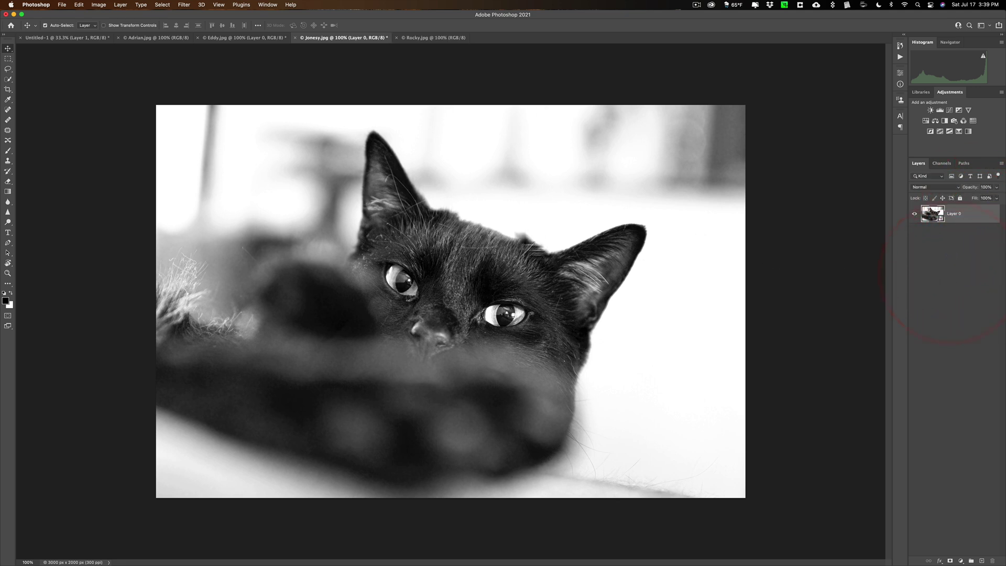
left_click_drag(436, 241, 614, 200)
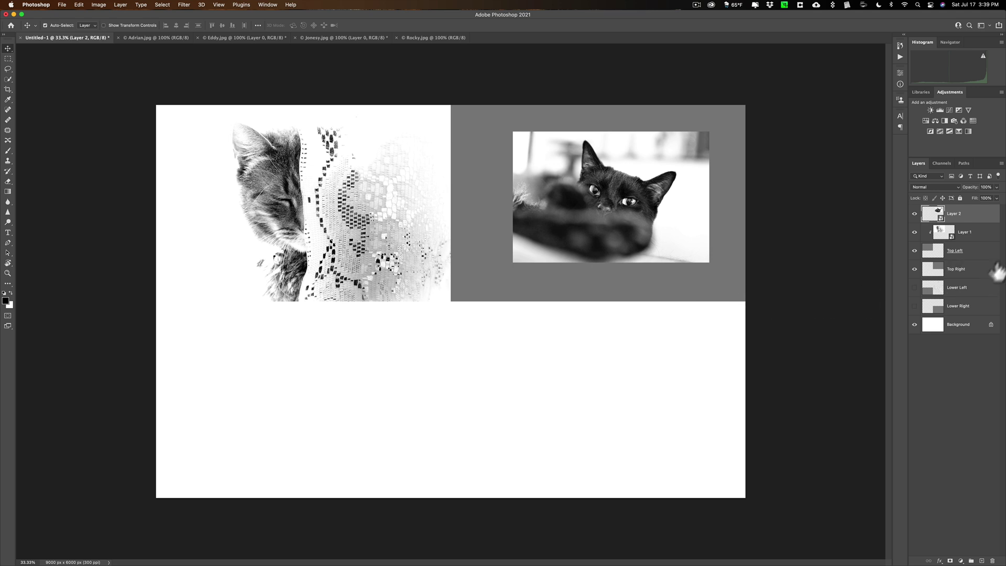
Step: Move the Jonesy photo layer directly above Top Right in the layer stack and clip it to that layer
left_click_drag(972, 220, 967, 256)
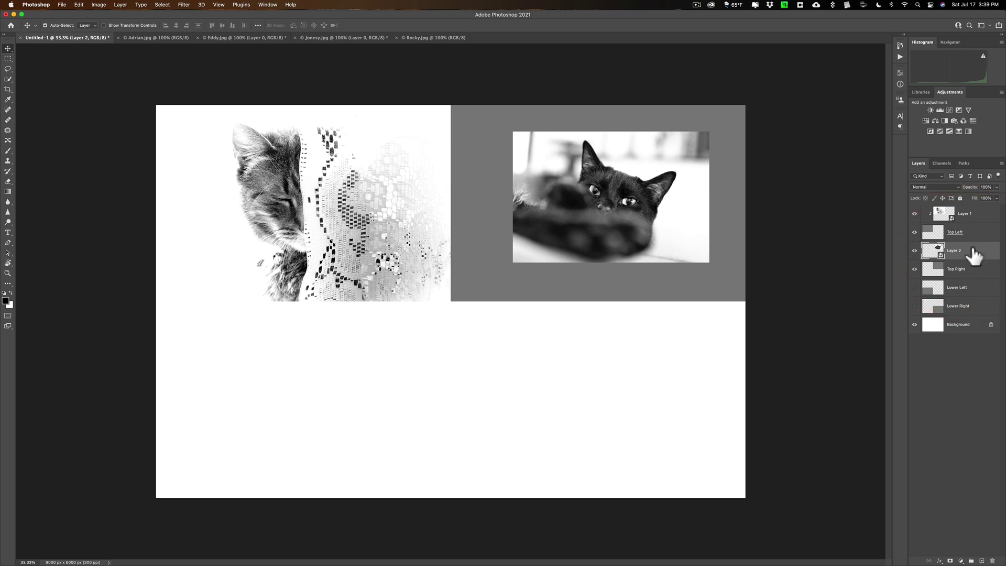
right_click(972, 248)
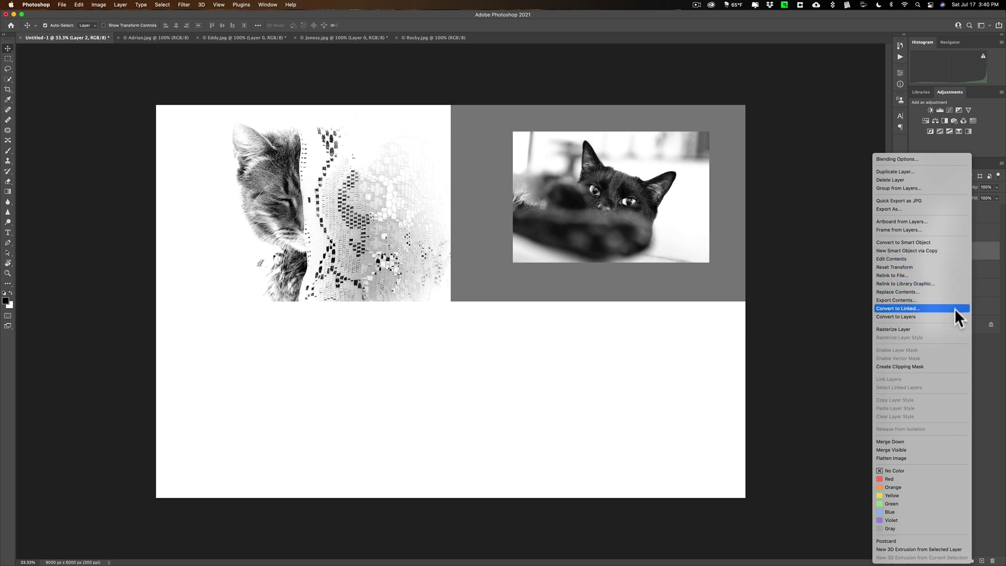
left_click(943, 363)
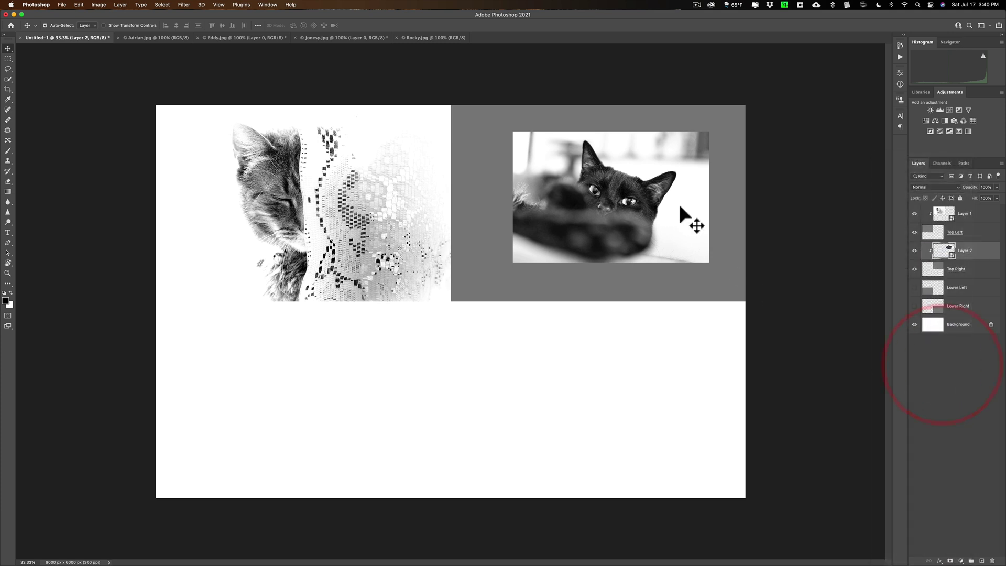
Step: Align the Jonesy photo with the Top Right quarter's upper-left corner and scale it to about 162% to fill the quarter
left_click_drag(679, 201, 624, 189)
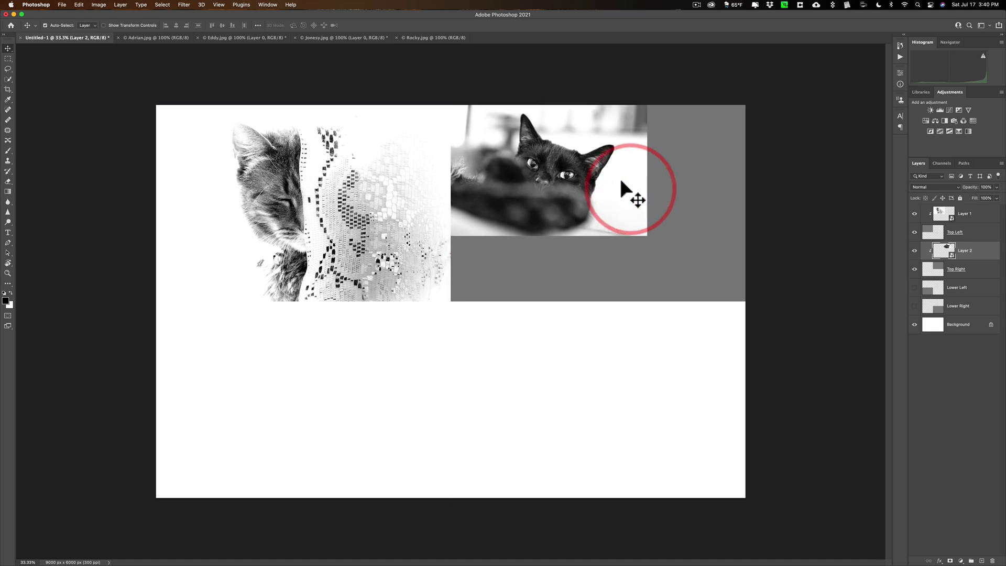
key("cmd+t")
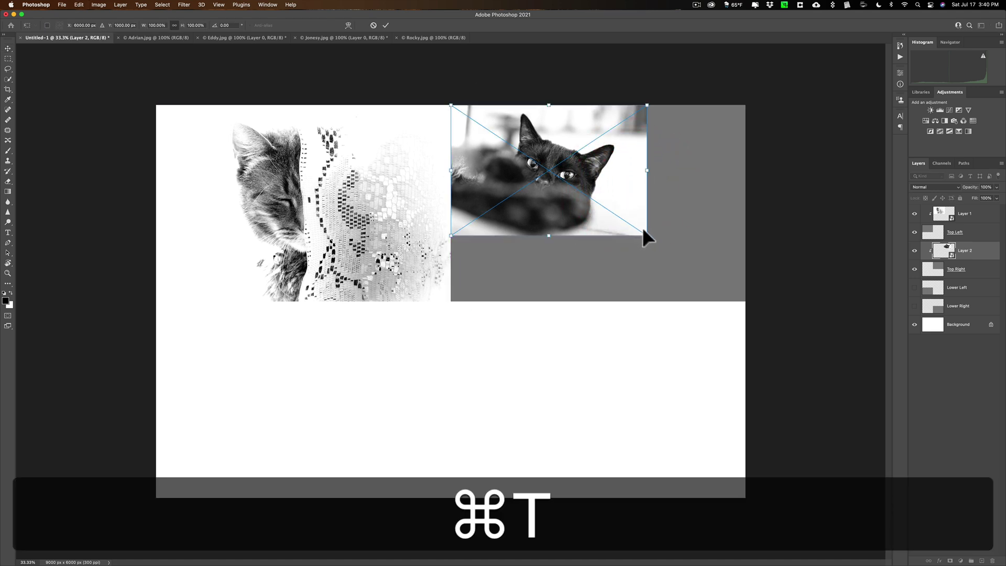
mouse_move(646, 233)
left_mouse_down()
mouse_move(780, 297)
mouse_move(636, 232)
left_mouse_up()
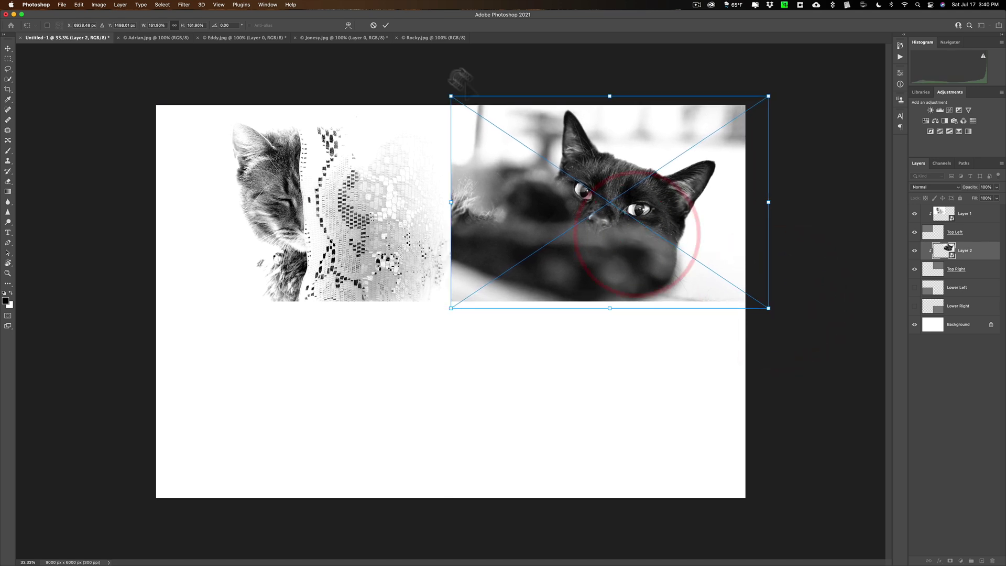
left_click(384, 25)
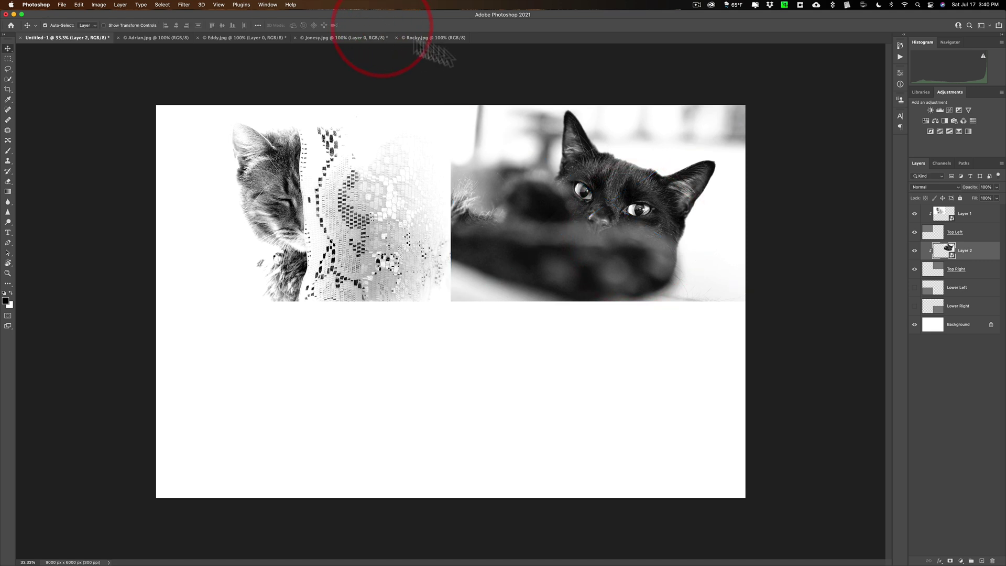
Step: Show the Lower Left layer, convert the Rocky.jpg background to a smart object and bring it into the template's lower-left quarter
left_click(915, 287)
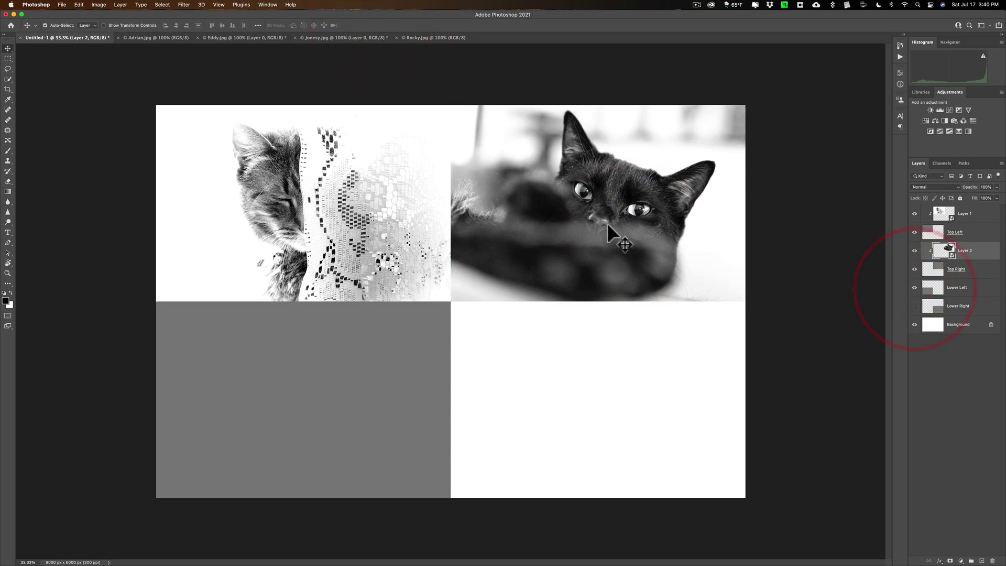
left_click(438, 37)
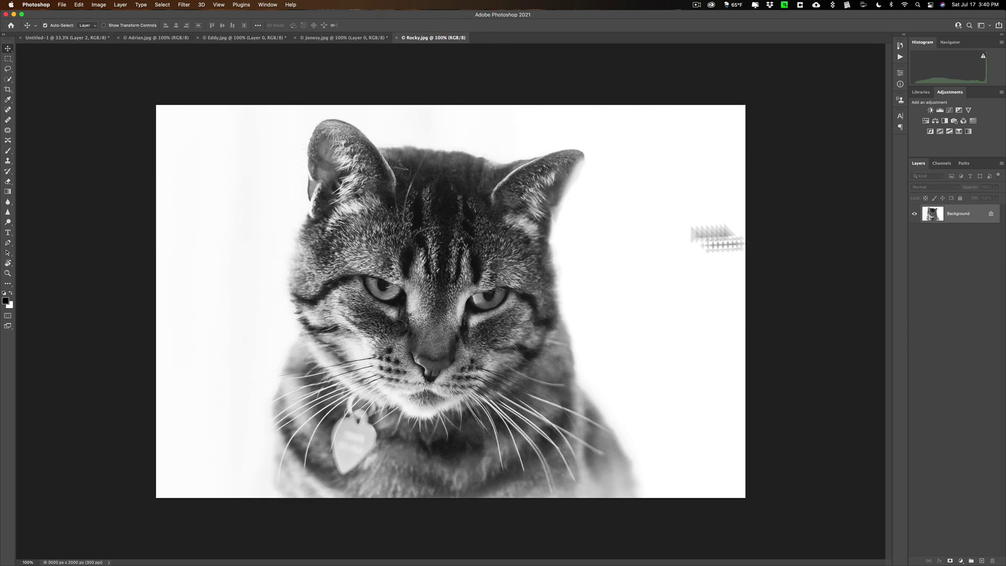
right_click(975, 215)
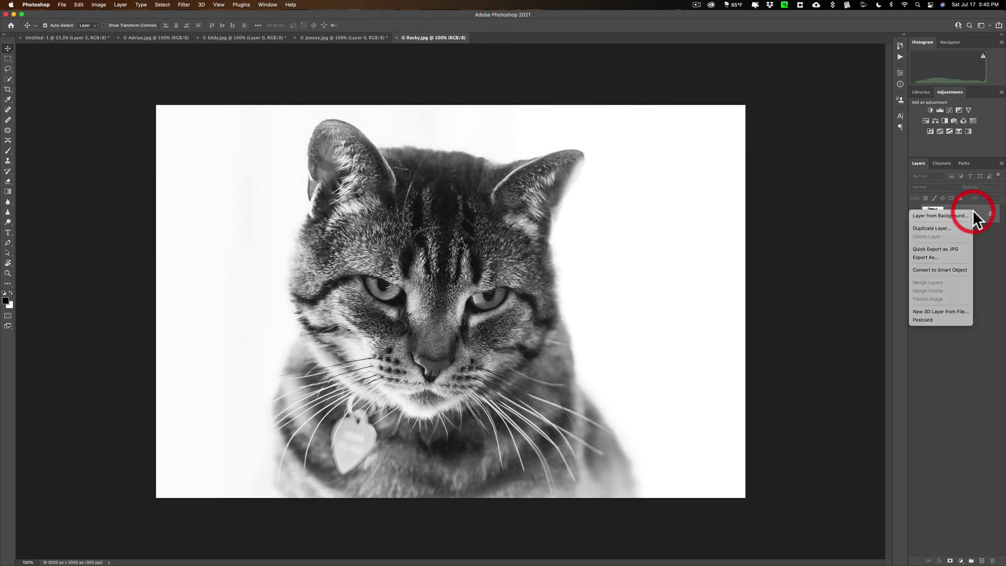
left_click(949, 271)
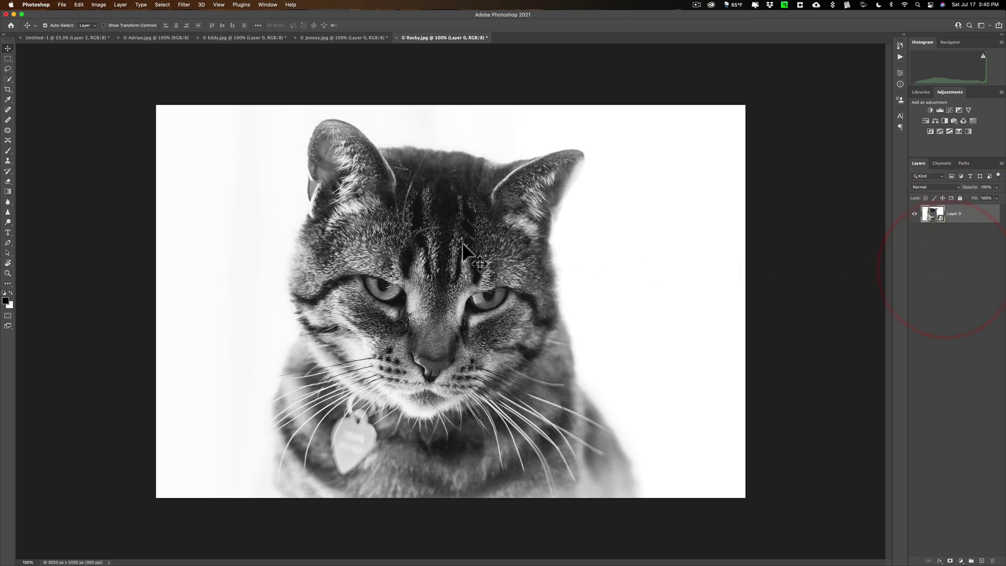
left_click_drag(463, 244, 65, 40)
mouse_move(312, 373)
left_mouse_down()
mouse_move(295, 379)
mouse_move(311, 374)
left_mouse_up()
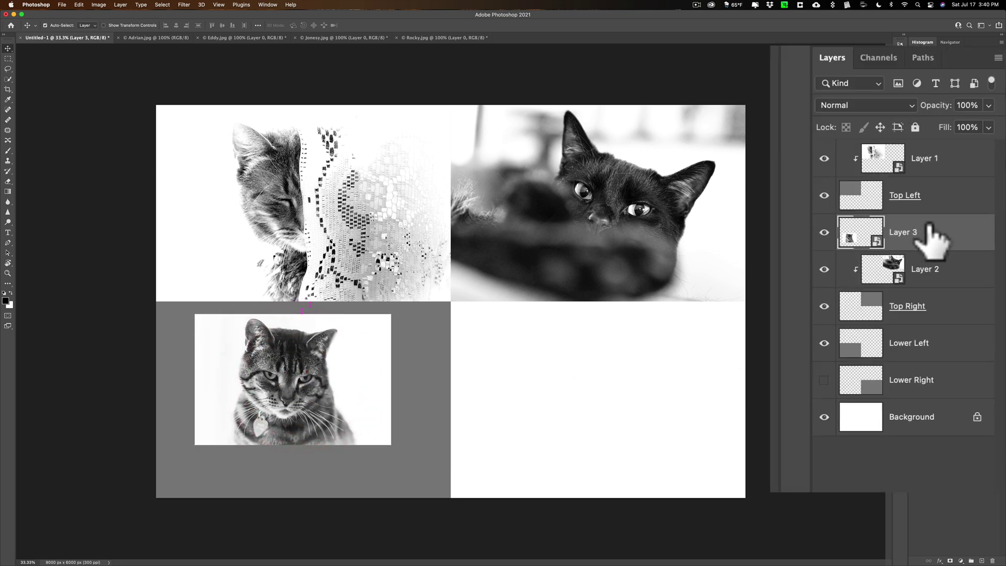
Step: Move the Rocky photo layer directly above Lower Left in the layer stack and clip it to that layer
left_click(825, 233)
left_click(825, 232)
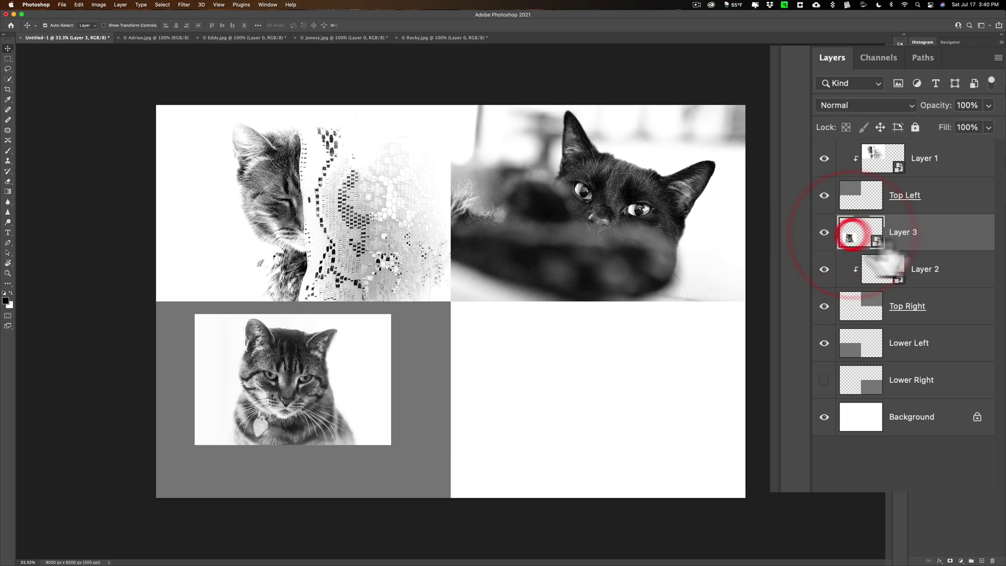
left_click_drag(946, 234, 940, 333)
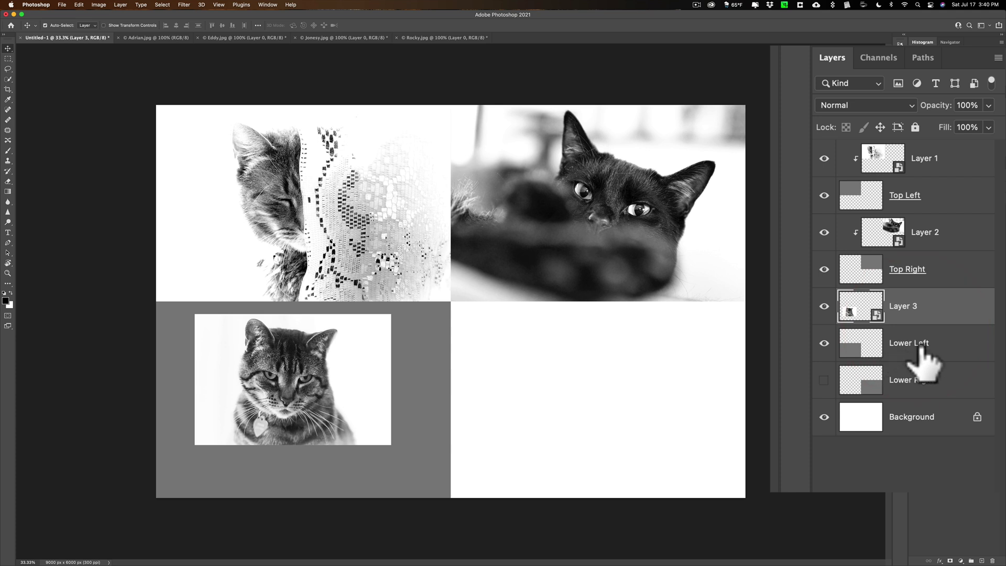
right_click(969, 282)
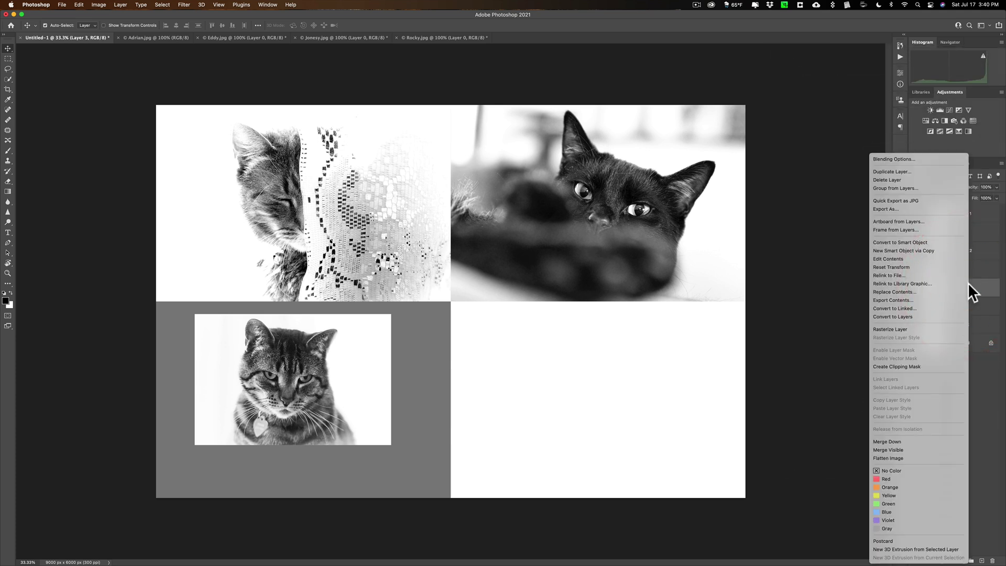
left_click(925, 364)
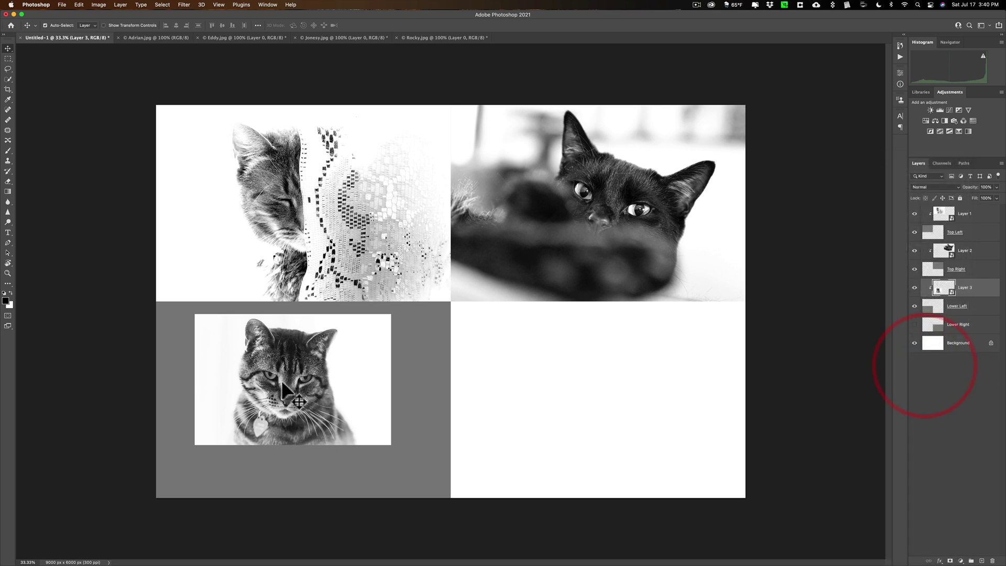
Step: Align the Rocky photo with the Lower Left quarter's upper-left corner, scale it to about 158% and shift it slightly upward
left_click_drag(281, 380, 244, 369)
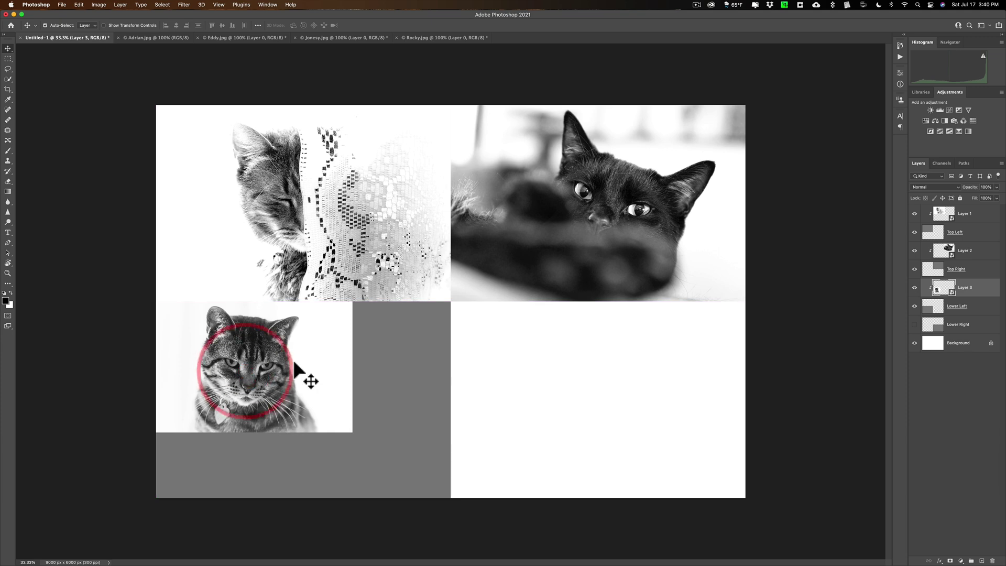
key("super+t")
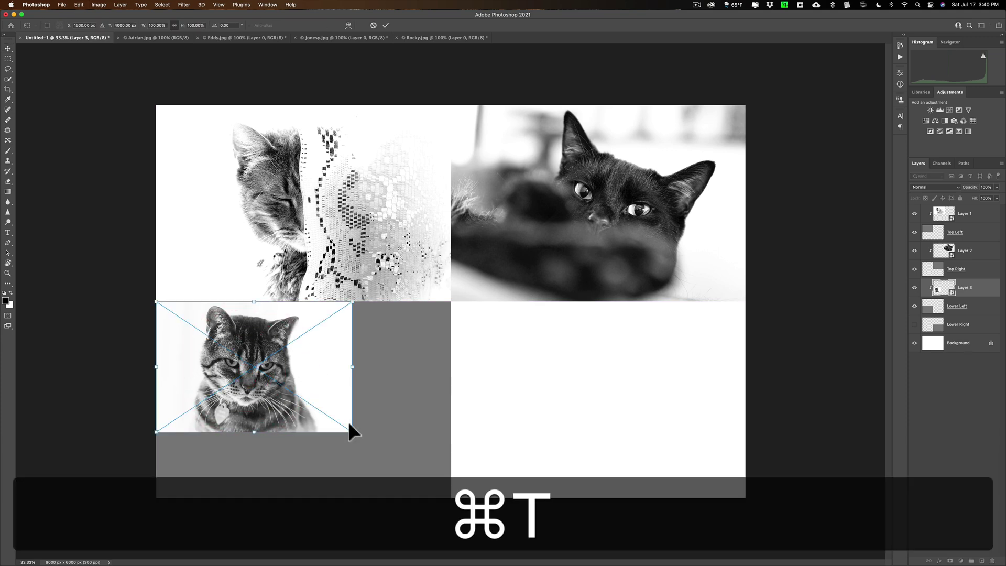
left_click_drag(350, 430, 467, 508)
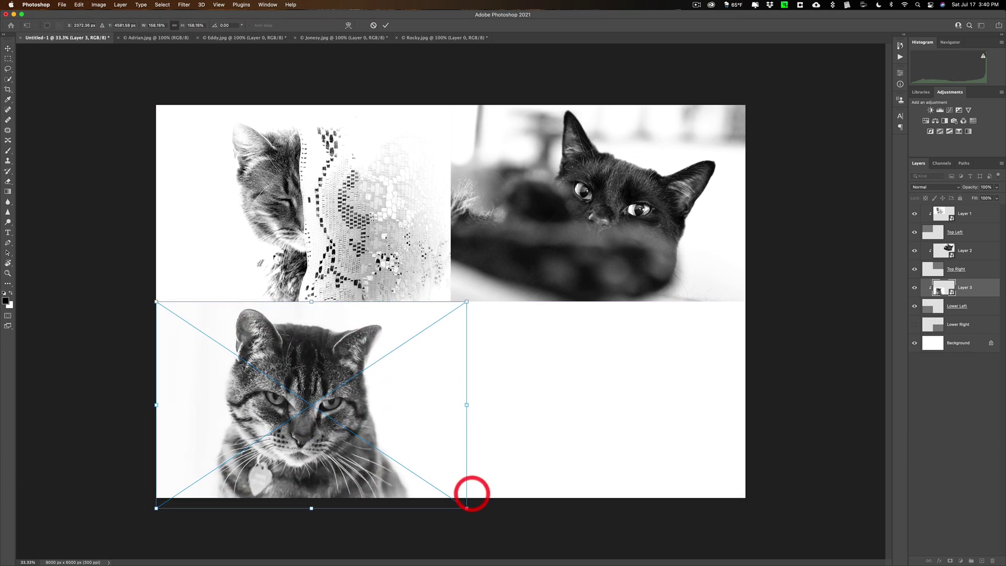
left_click_drag(268, 386, 268, 380)
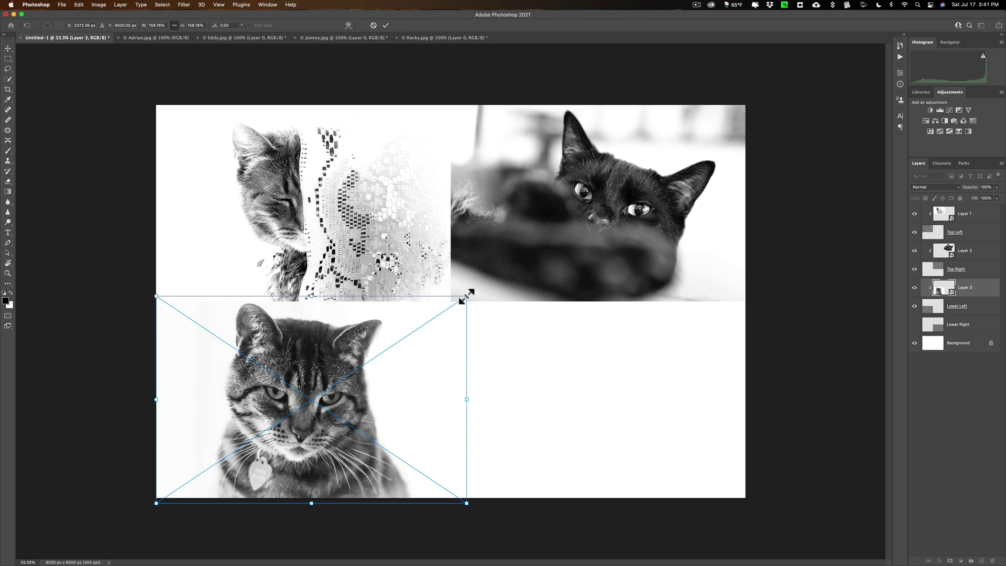
Step: Shrink the Rocky photo to about 142%, try resizing it with width and height unlinked, then undo that and relink them
left_click_drag(463, 299, 431, 319)
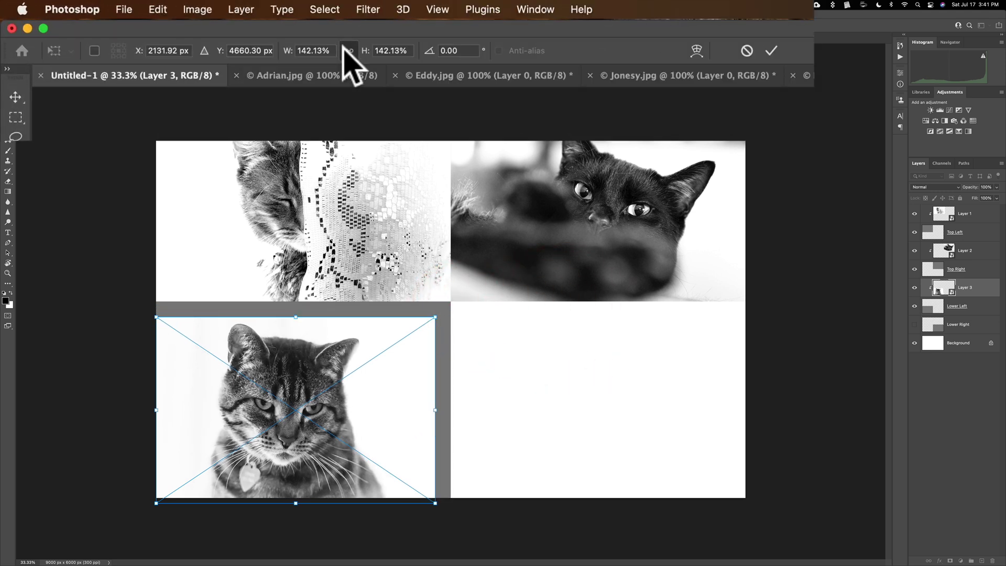
left_click(347, 52)
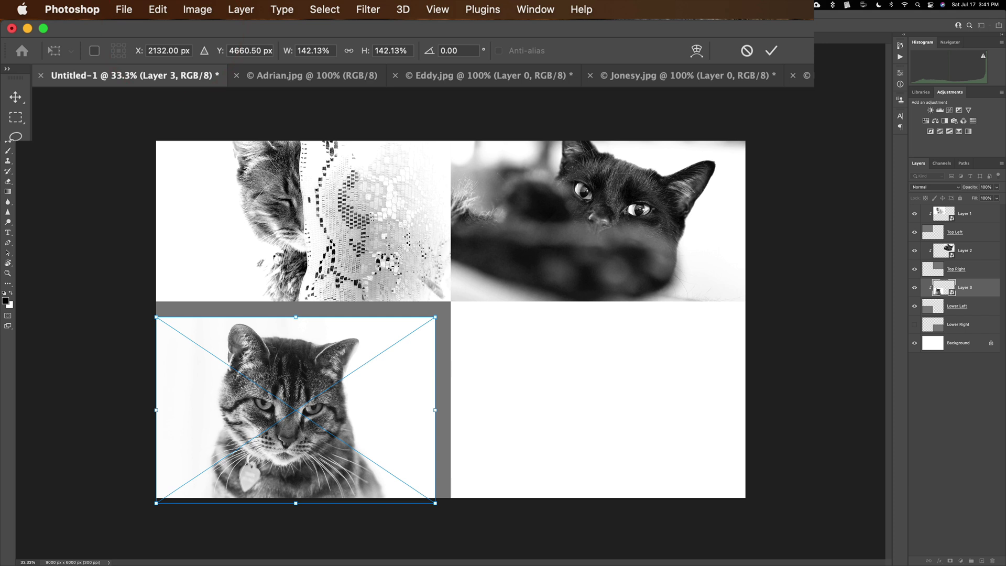
mouse_move(434, 316)
left_mouse_down()
mouse_move(432, 363)
mouse_move(415, 336)
mouse_move(426, 327)
left_mouse_up()
key("super+z")
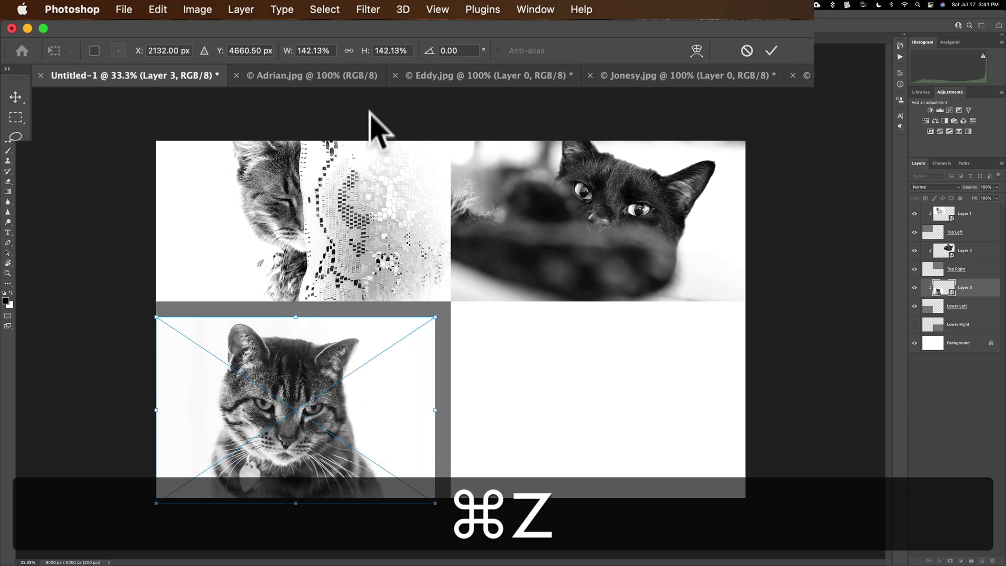
left_click(349, 51)
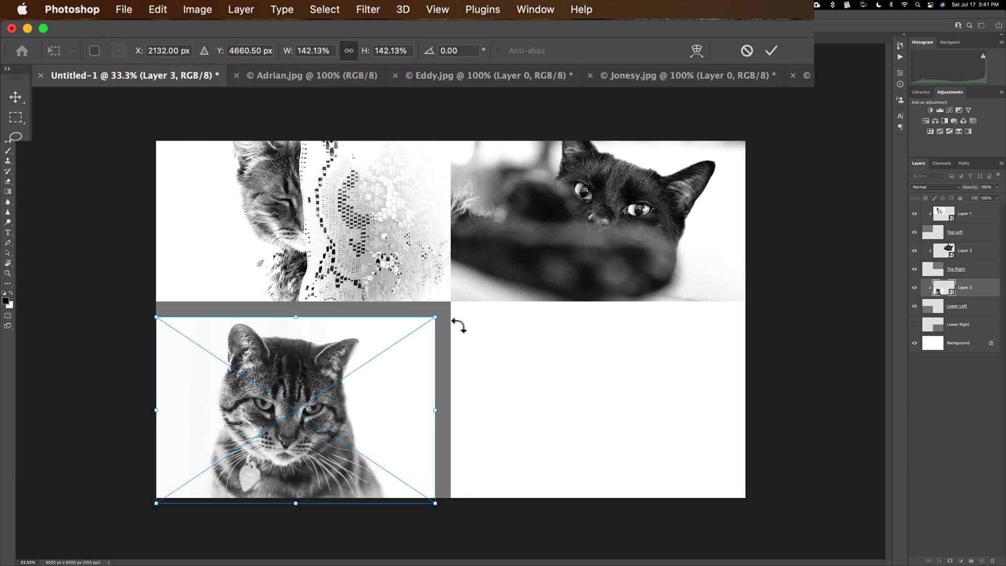
Step: Scale the Rocky photo proportionally to about 163% and position it so it fills the Lower Left quarter
left_click_drag(432, 320, 464, 298)
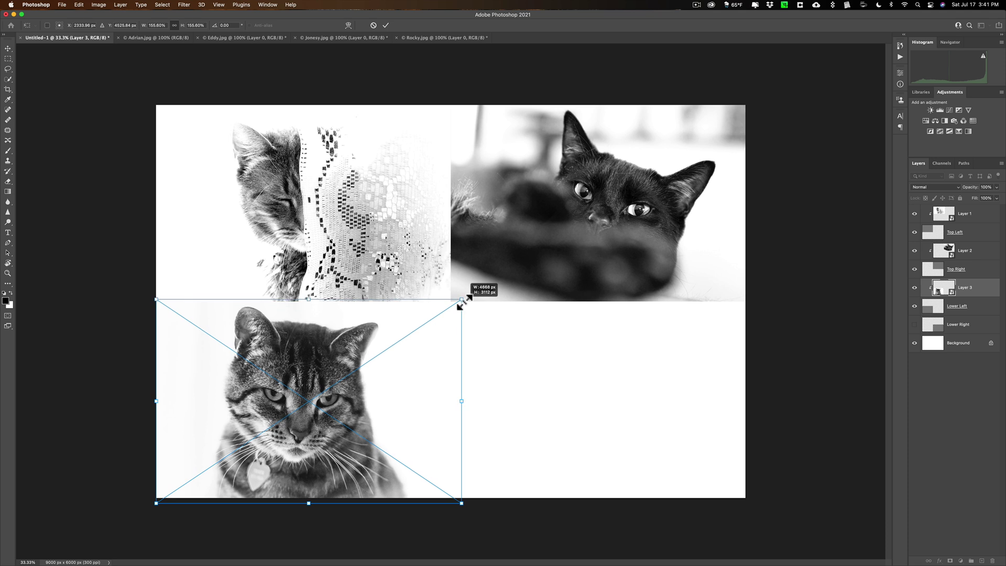
left_click_drag(361, 349, 374, 348)
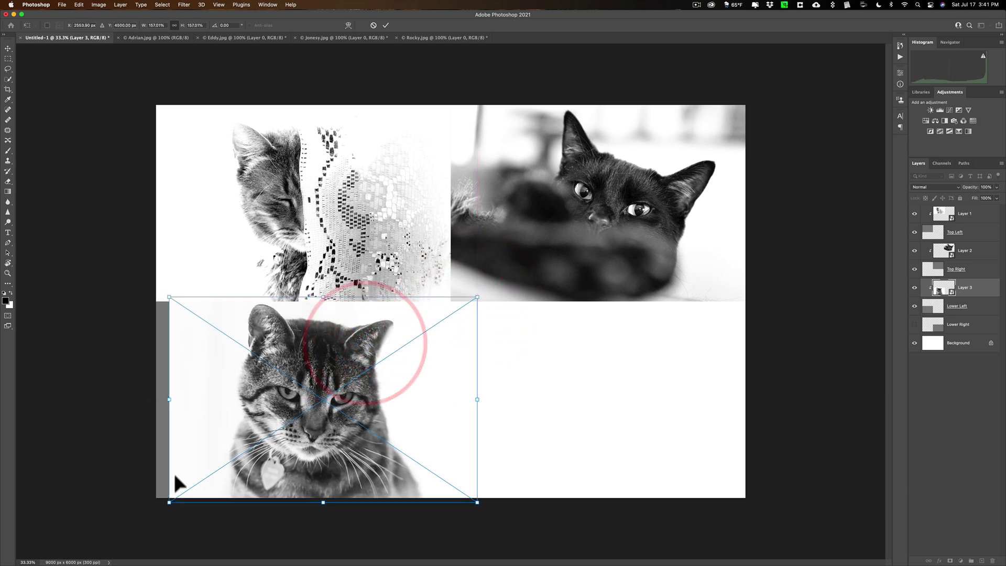
left_click_drag(167, 502, 147, 502)
left_click(275, 241)
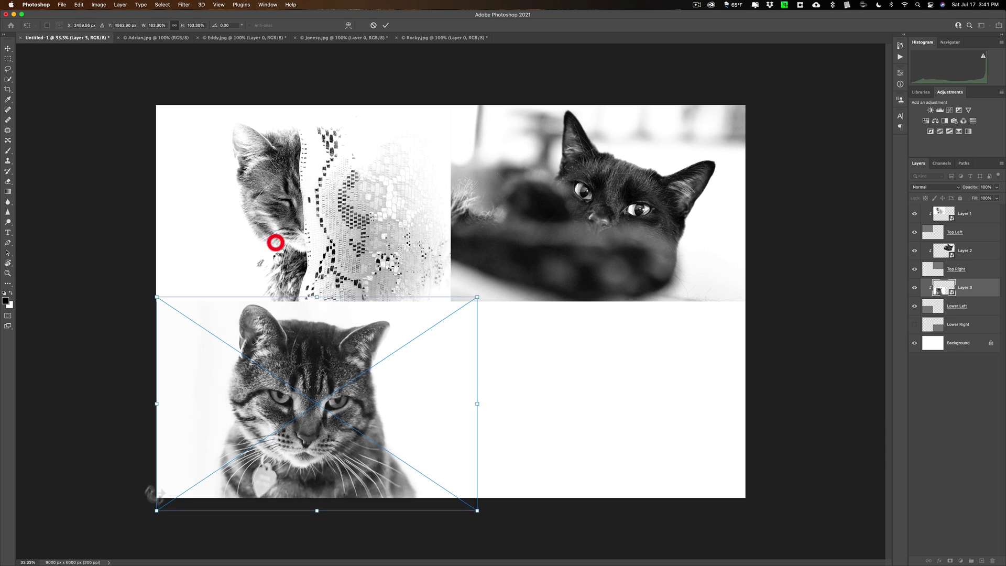
left_click(386, 24)
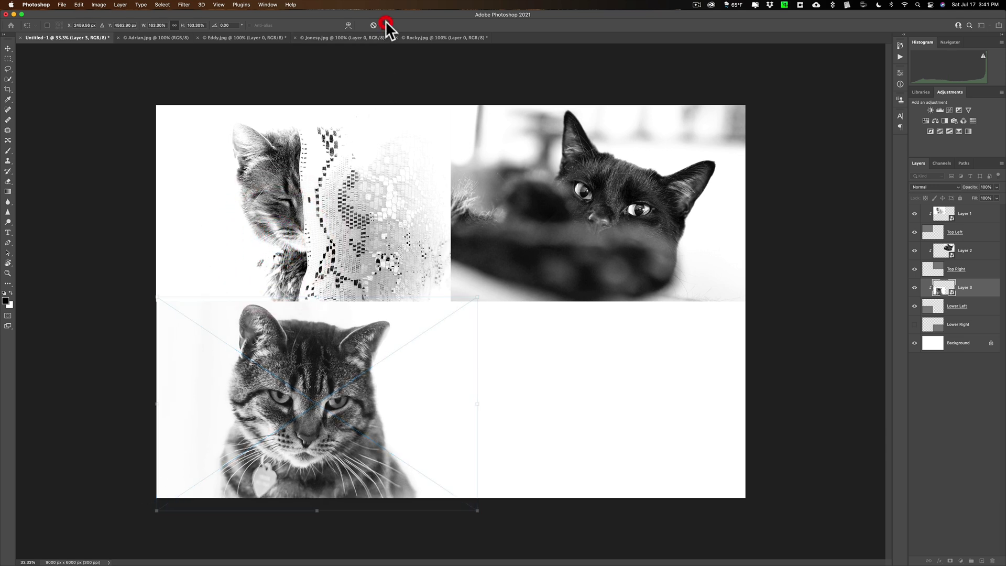
left_click(275, 339)
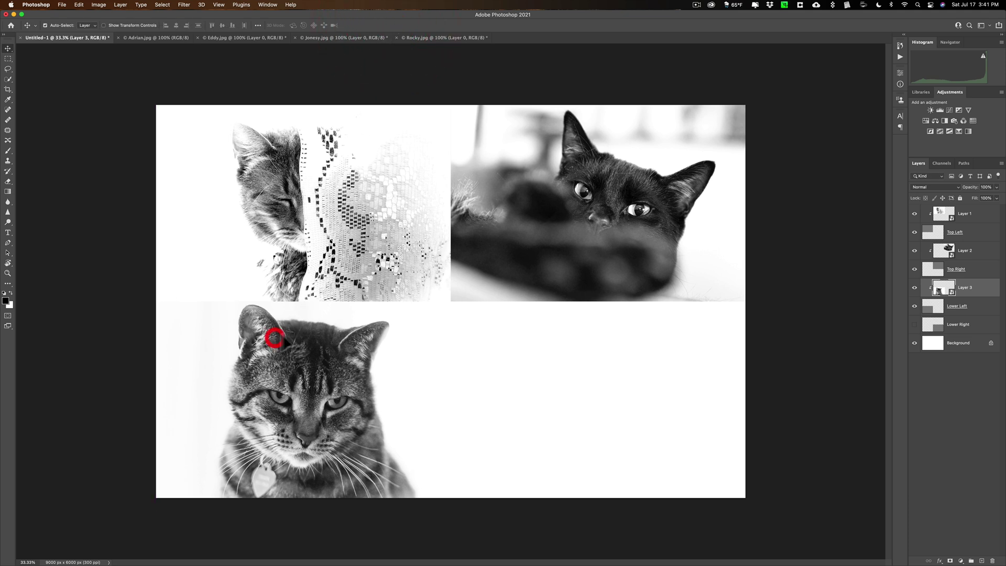
Step: Show and select the Lower Right layer, convert the Adrian.jpg background to a smart object and bring it into the template's lower-right quarter
left_click(916, 324)
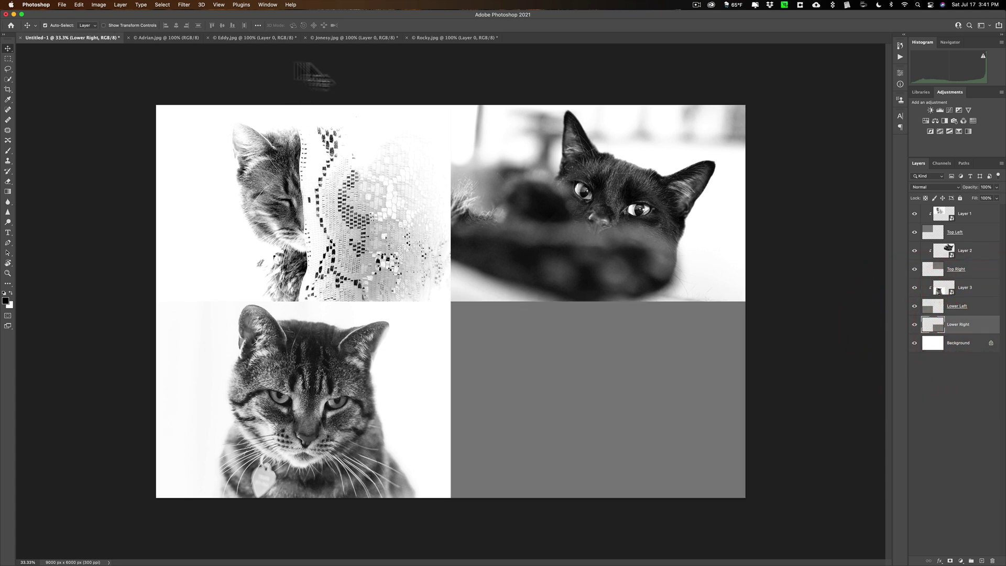
left_click(181, 39)
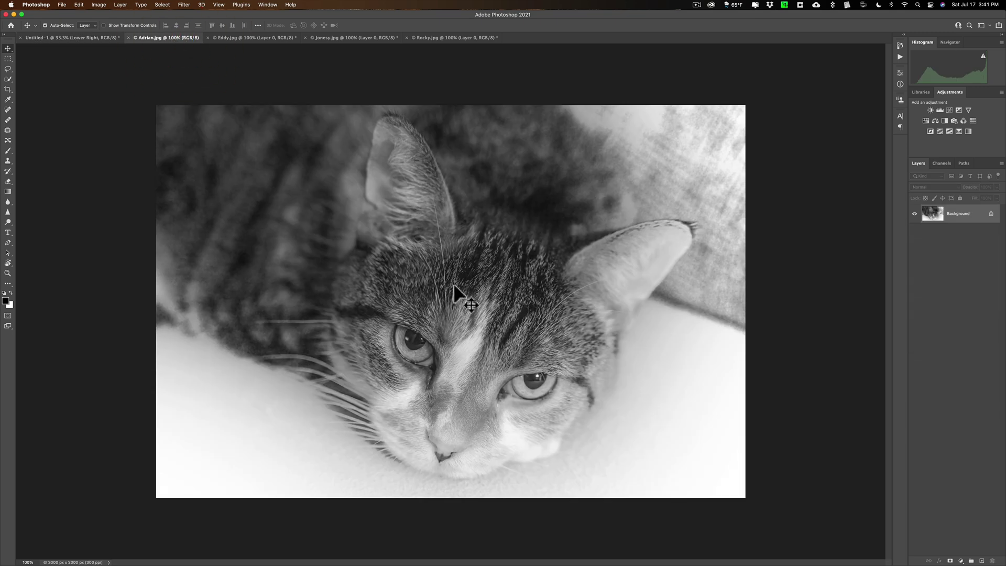
right_click(976, 214)
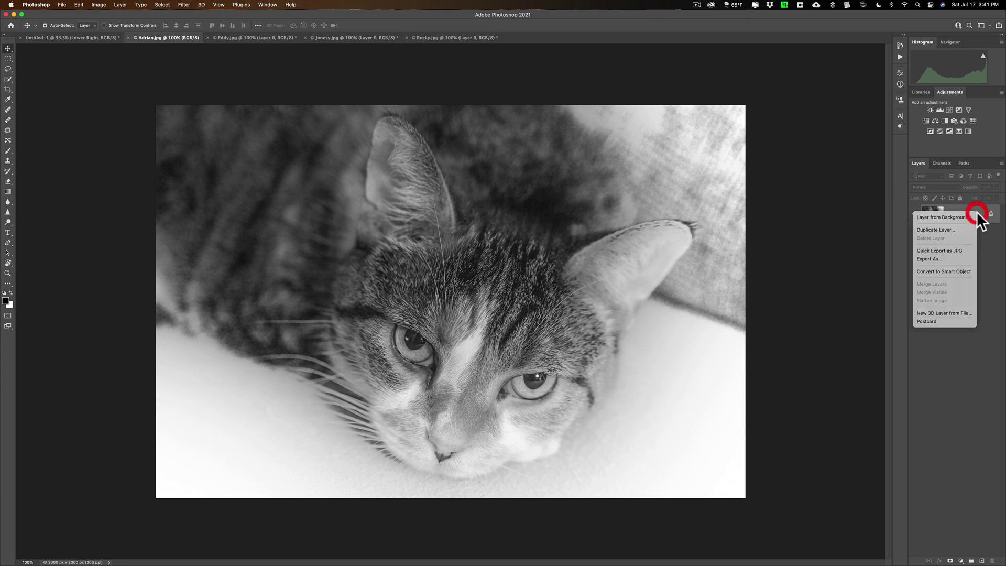
left_click(949, 270)
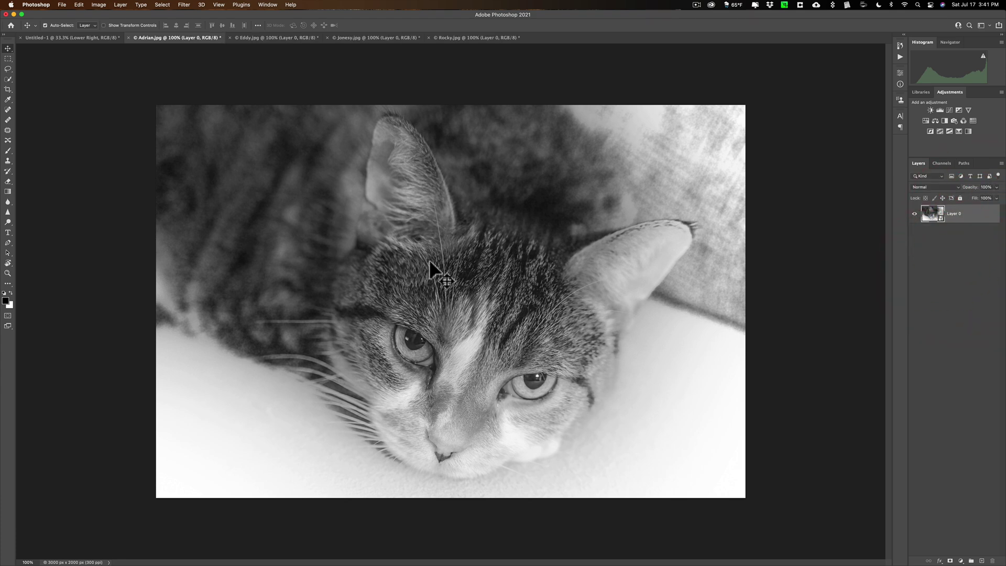
left_click_drag(429, 260, 612, 396)
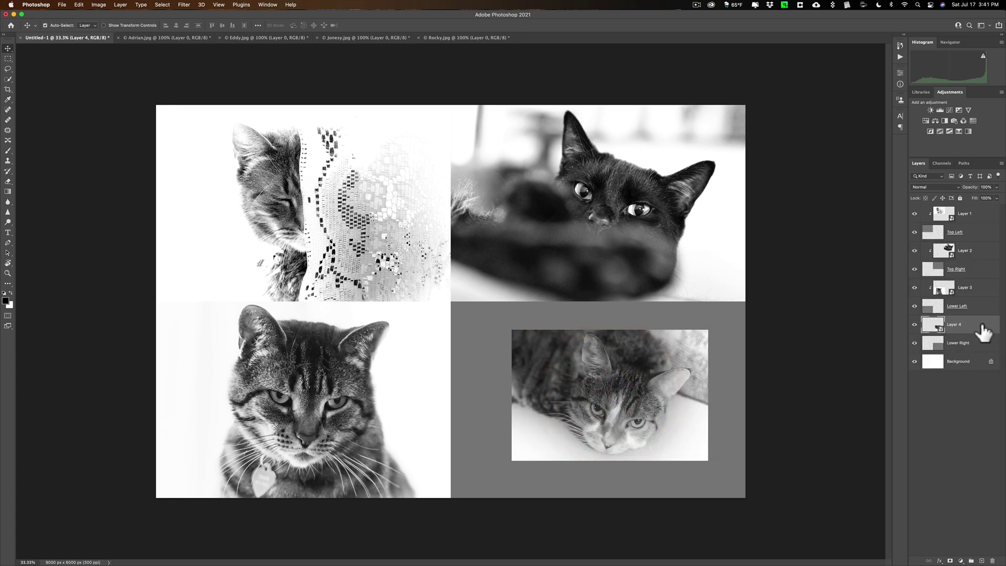
Step: Clip the Adrian photo layer to Lower Right and align the photo with that quarter's upper-left corner
right_click(982, 327)
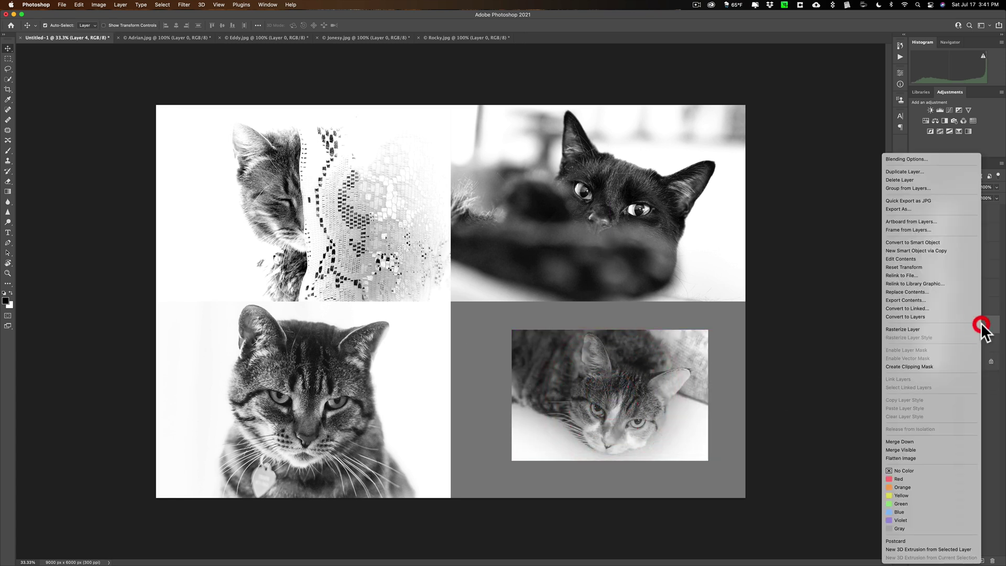
left_click(933, 365)
left_click_drag(574, 373, 514, 351)
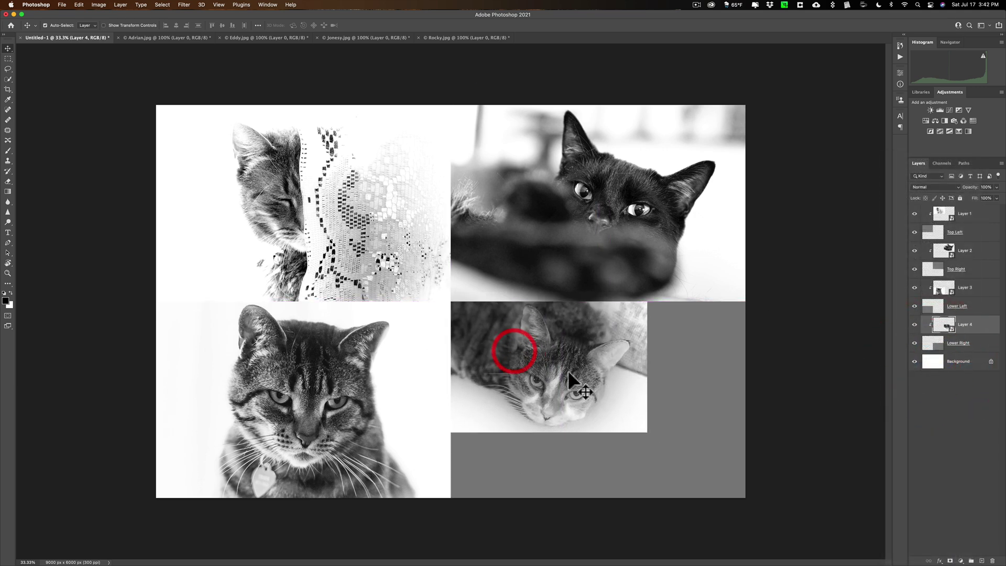
Step: Scale the Adrian photo to about 152% so it fills the Lower Right quarter
key("super+t")
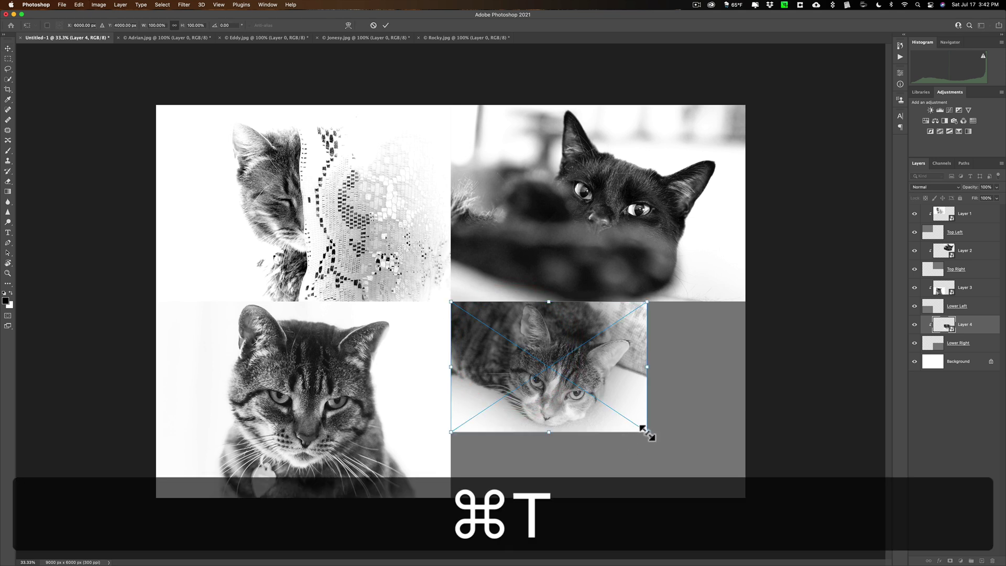
left_click_drag(648, 433, 754, 495)
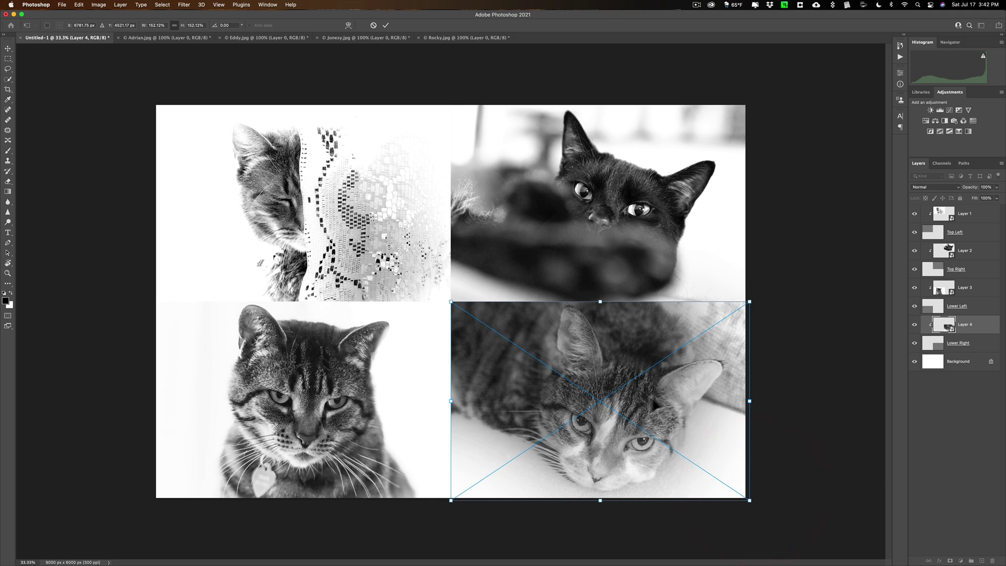
left_click(384, 22)
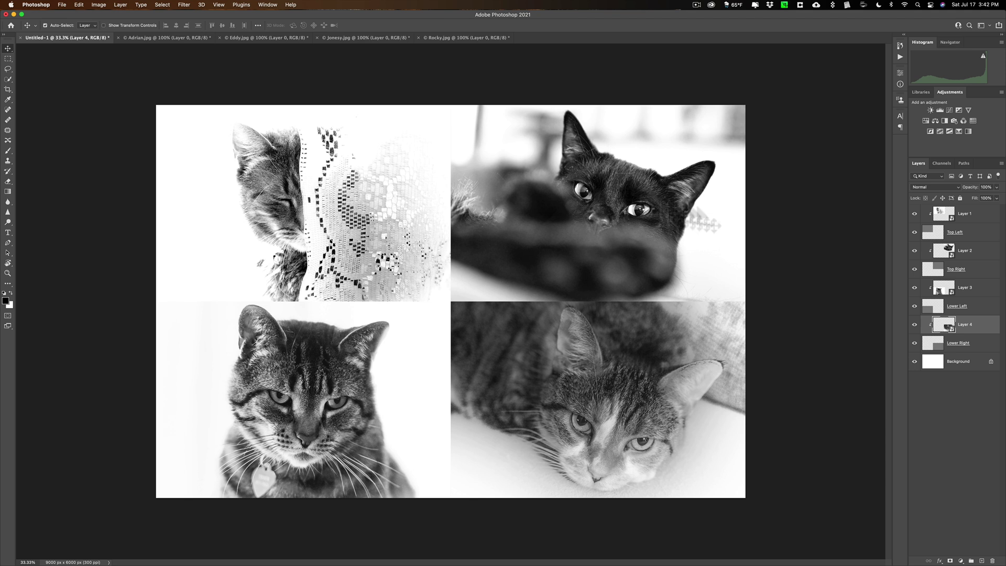
Step: Add a new layer above Layer 1 and select a thin full-width rectangular strip over the horizontal seam between the photos
left_click(983, 215)
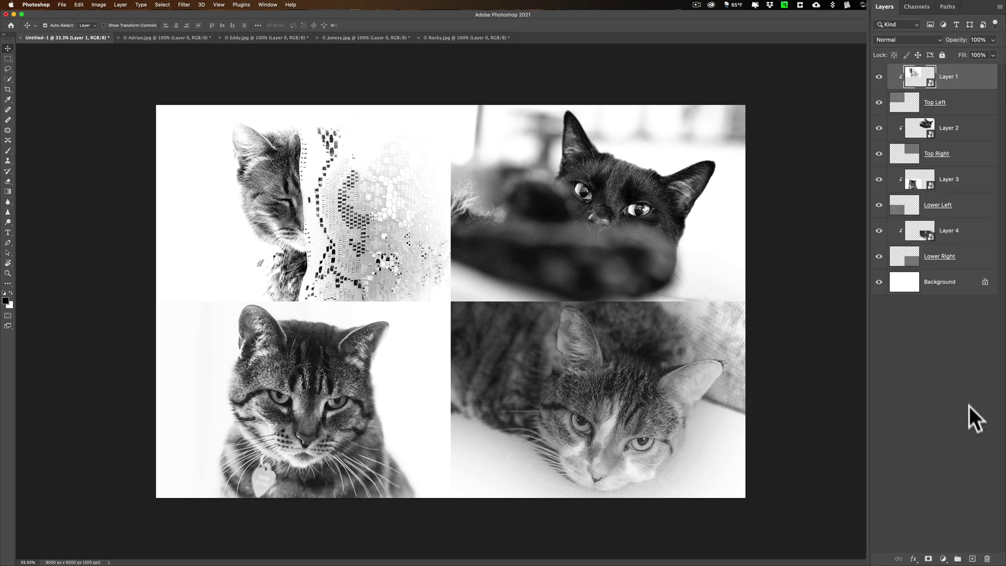
left_click(973, 559)
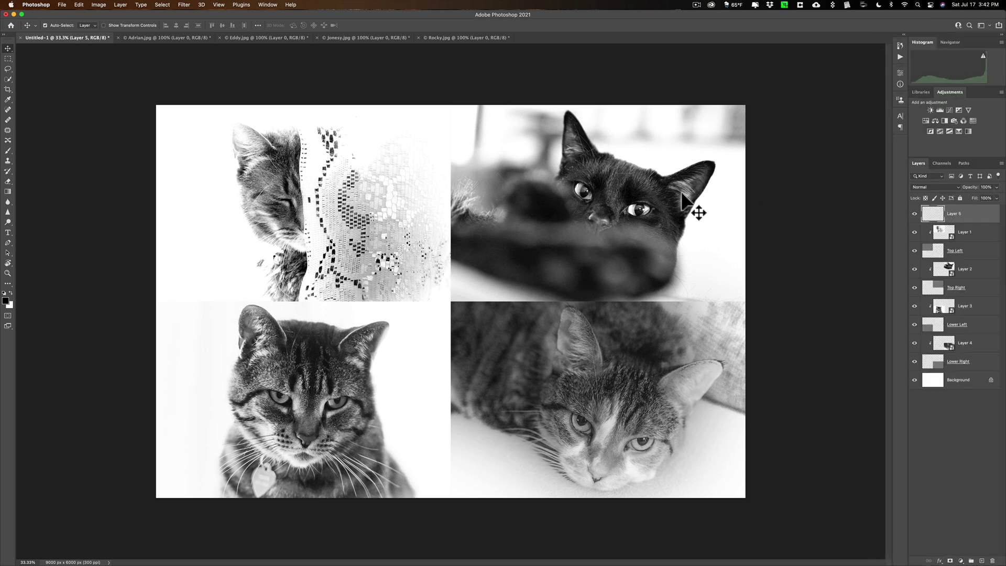
key("m")
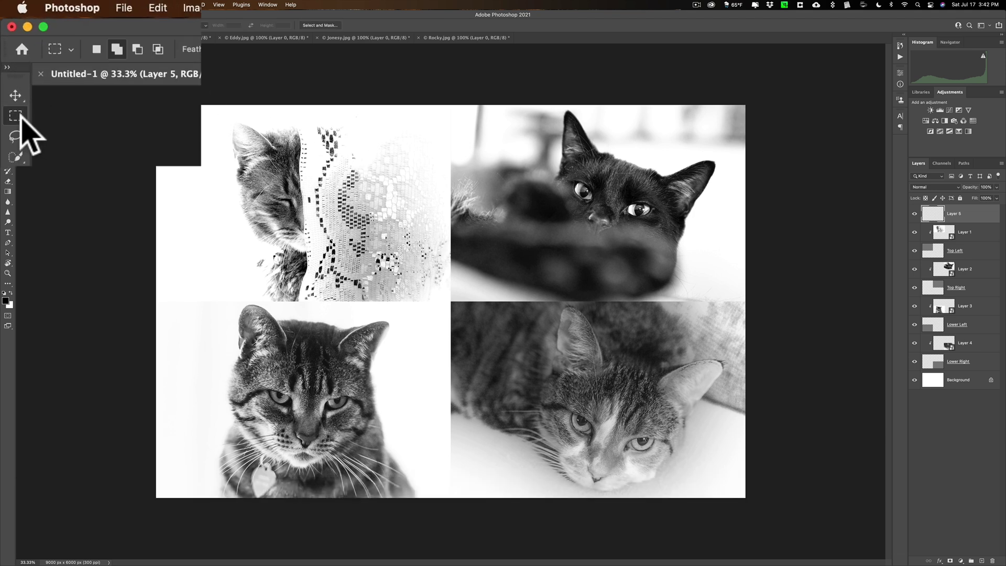
right_click(15, 115)
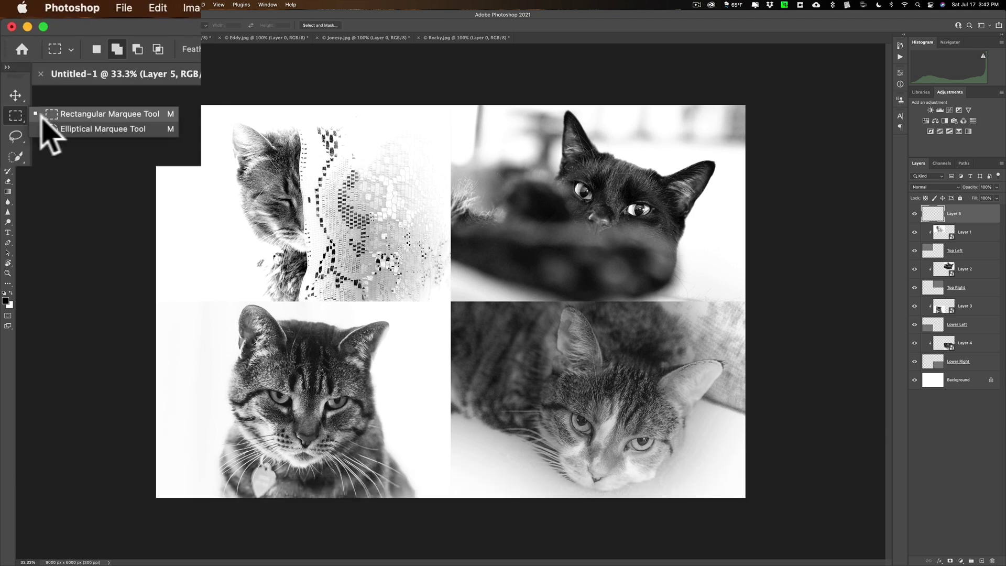
left_click(76, 114)
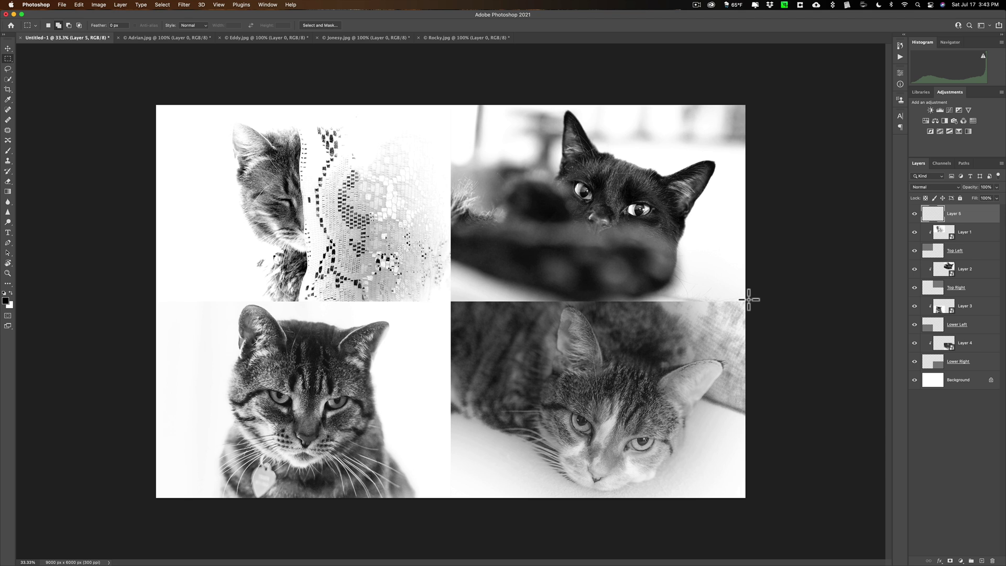
left_click_drag(749, 300, 149, 305)
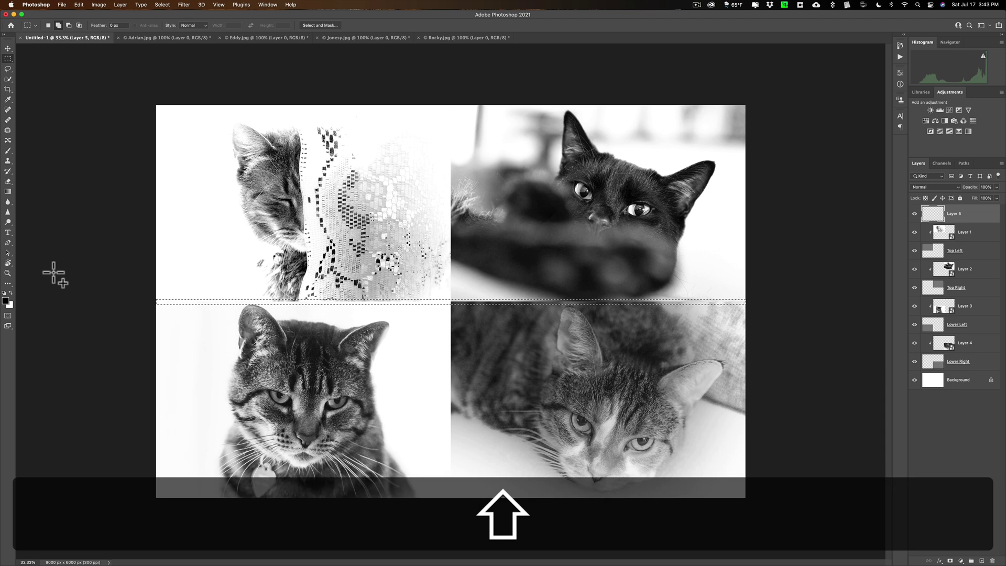
key("shift+BackSpace")
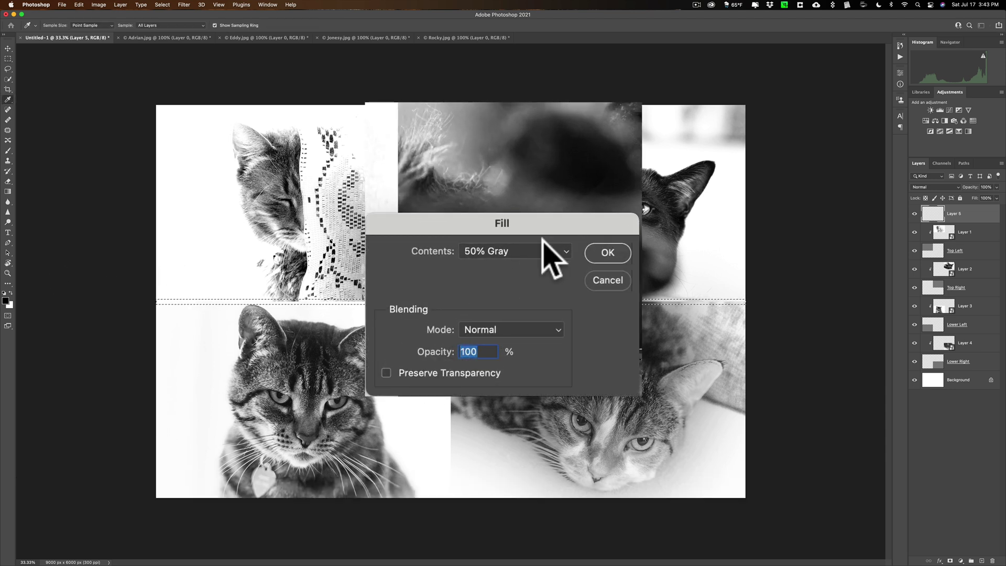
left_click(544, 242)
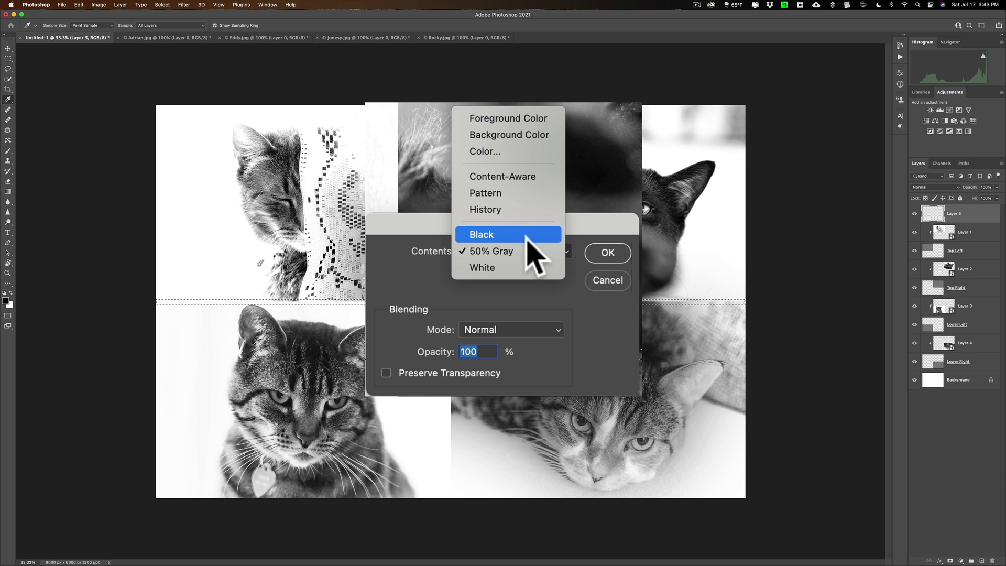
left_click(527, 241)
left_click(552, 265)
key("m")
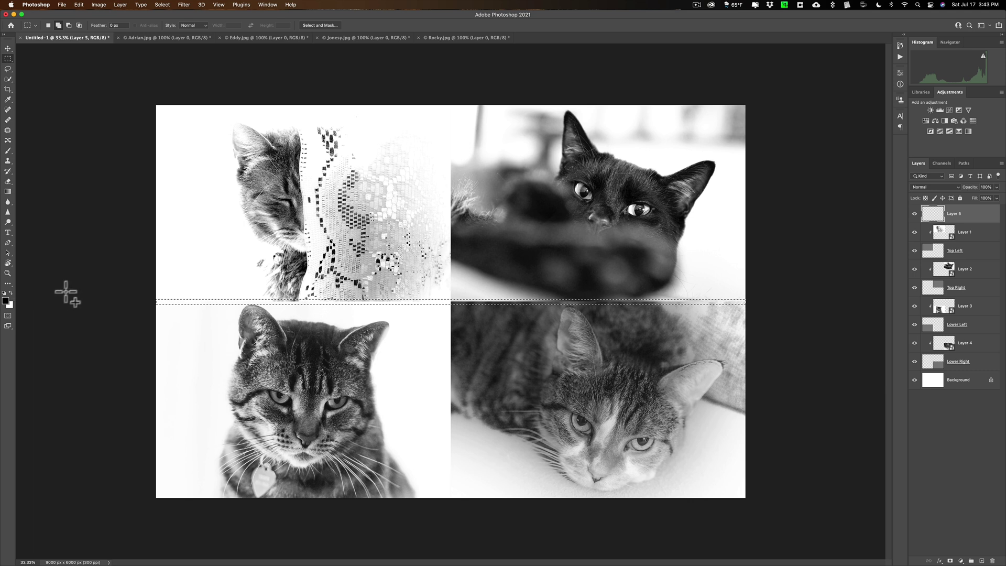
Step: Fill the selected strip with the black foreground color and copy it to a new layer
key("alt")
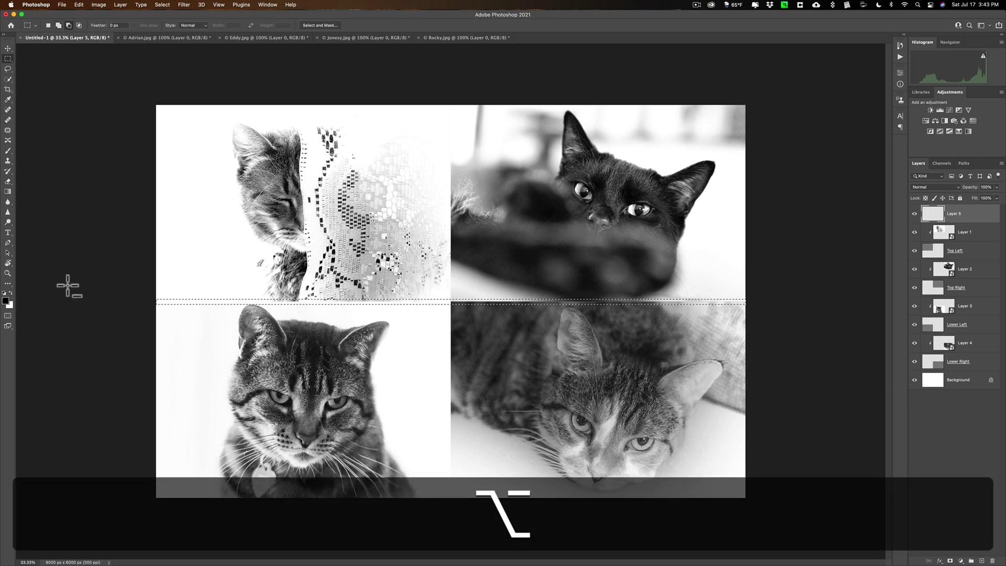
key("alt+BackSpace")
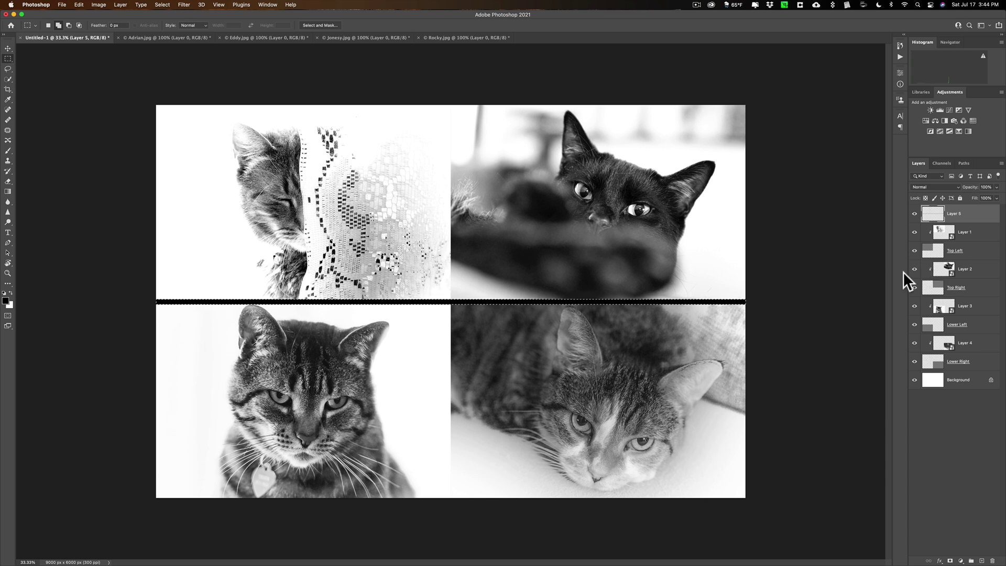
key("super+j")
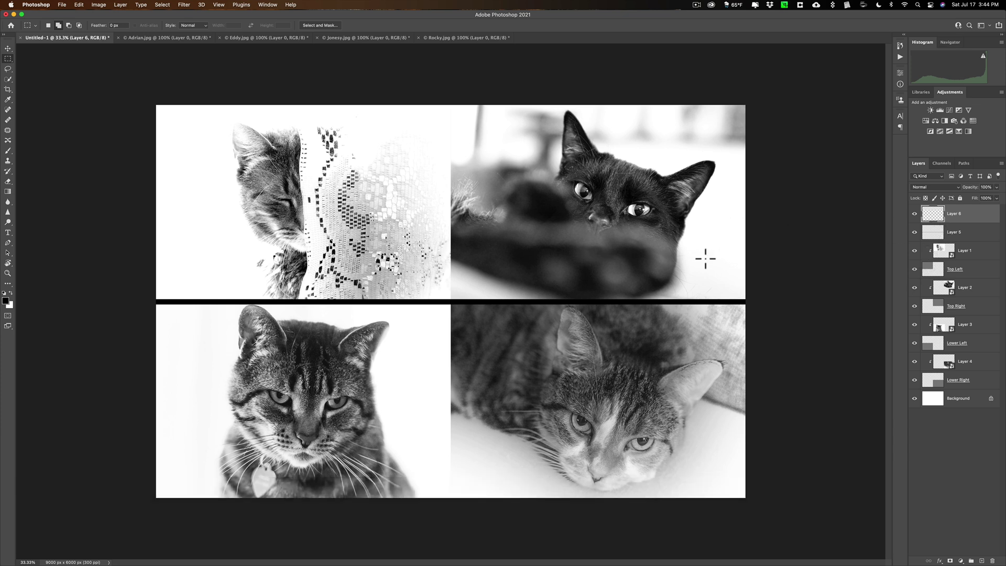
Step: Rotate the copied black strip about its center to near vertical, along the seam between the side-by-side photos
key("super")
key("super+t")
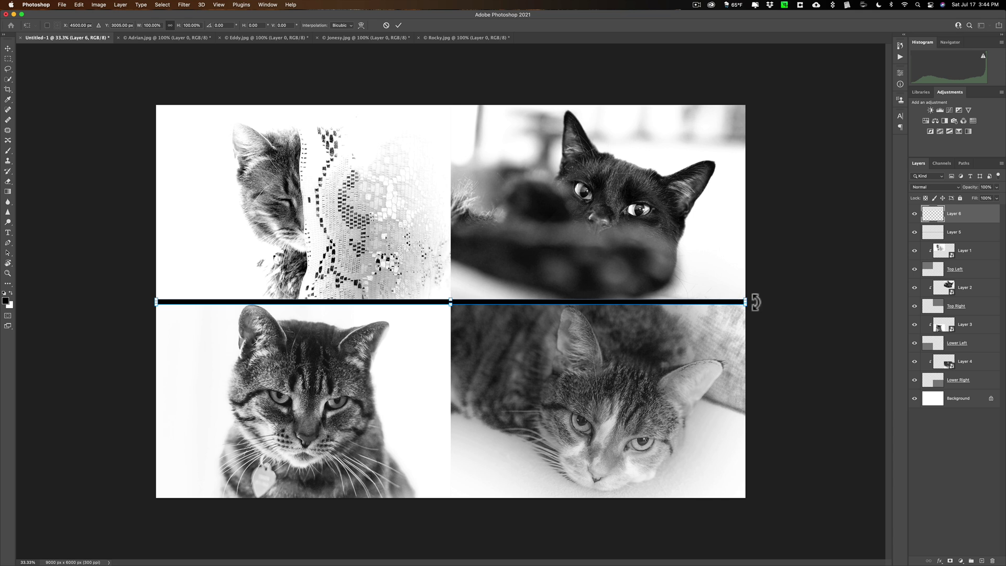
left_click_drag(755, 302, 449, 27)
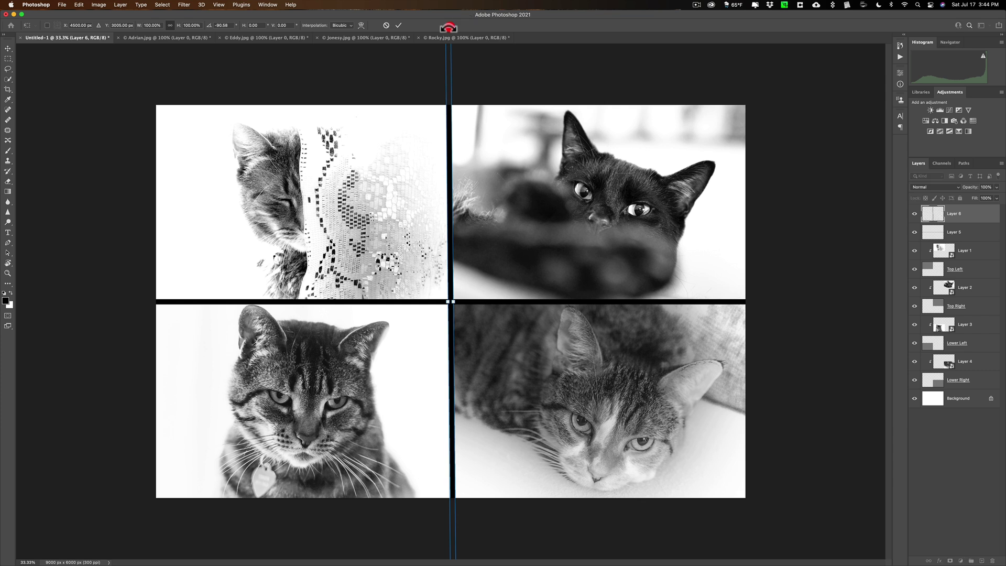
left_click(397, 23)
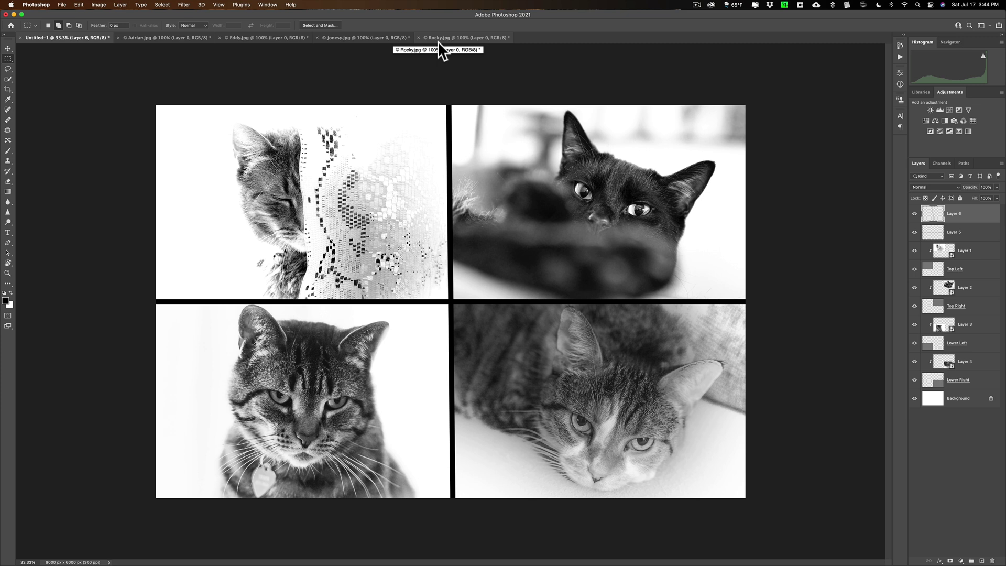
Step: Merge the two black divider strips into one layer and delete that merged layer
left_click(972, 224)
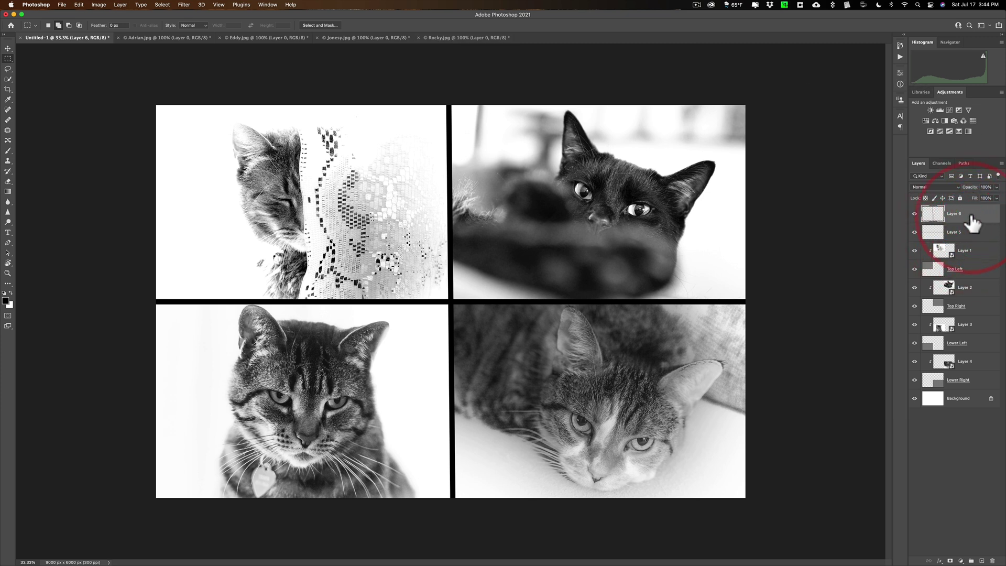
key("super")
key("super+e")
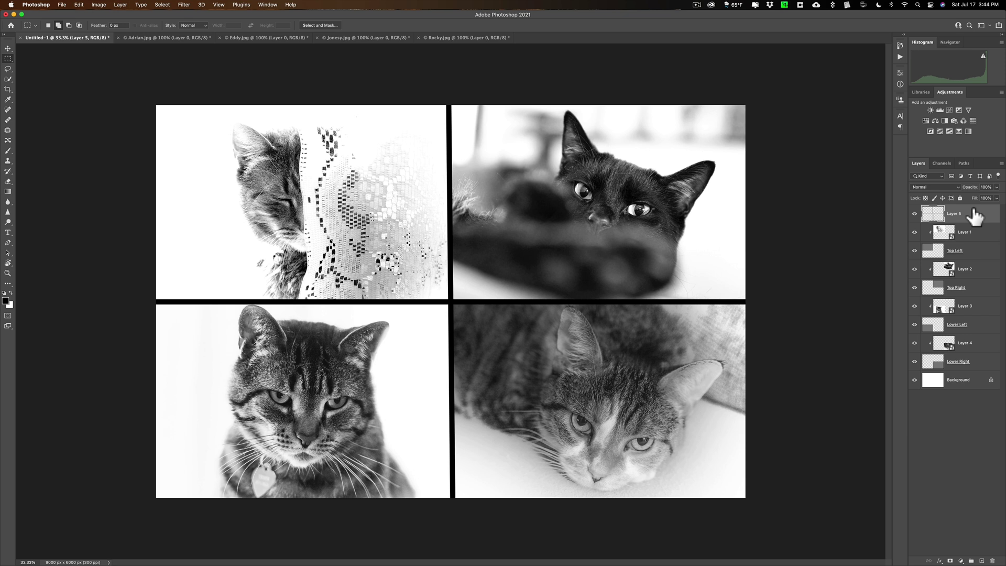
left_click_drag(975, 215, 992, 561)
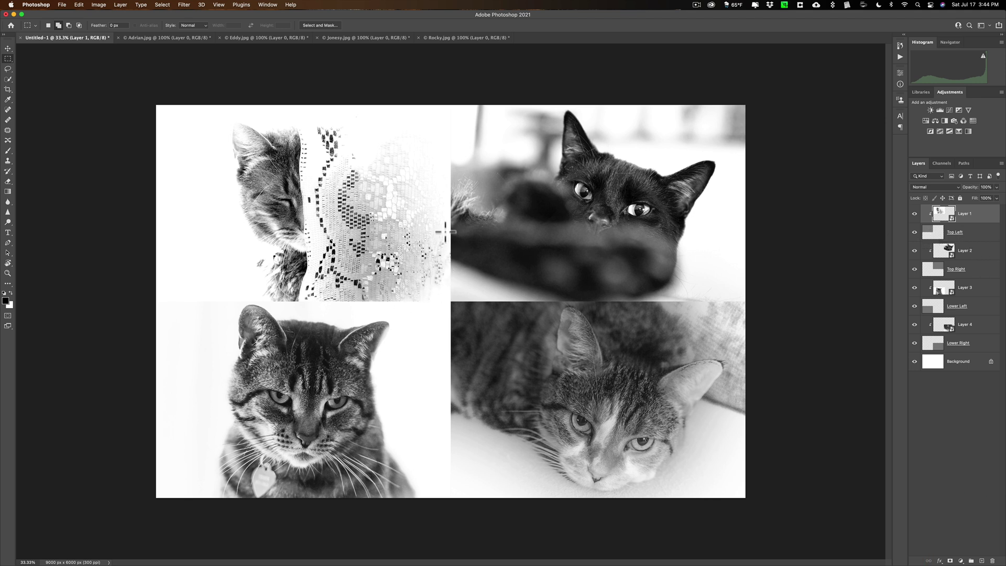
Step: Make Layer 1 active and load the Top Left quarter's shape as a selection
left_click(936, 232)
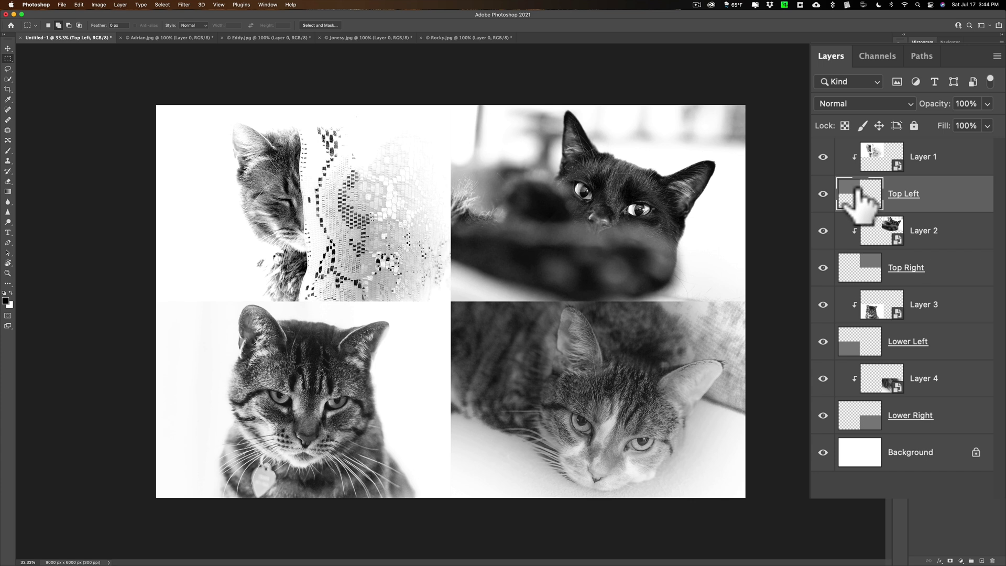
left_click(868, 149)
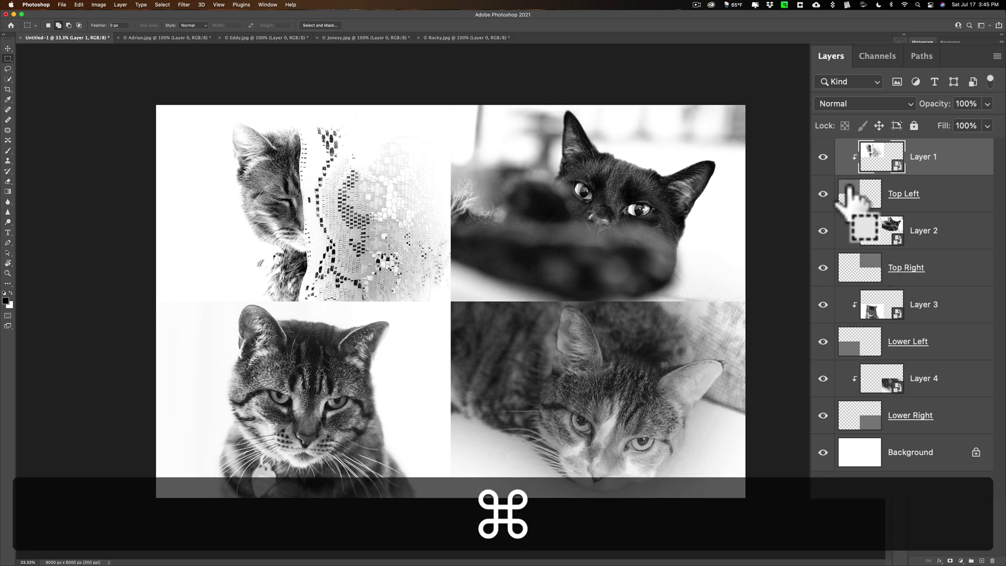
left_click(850, 191, "super")
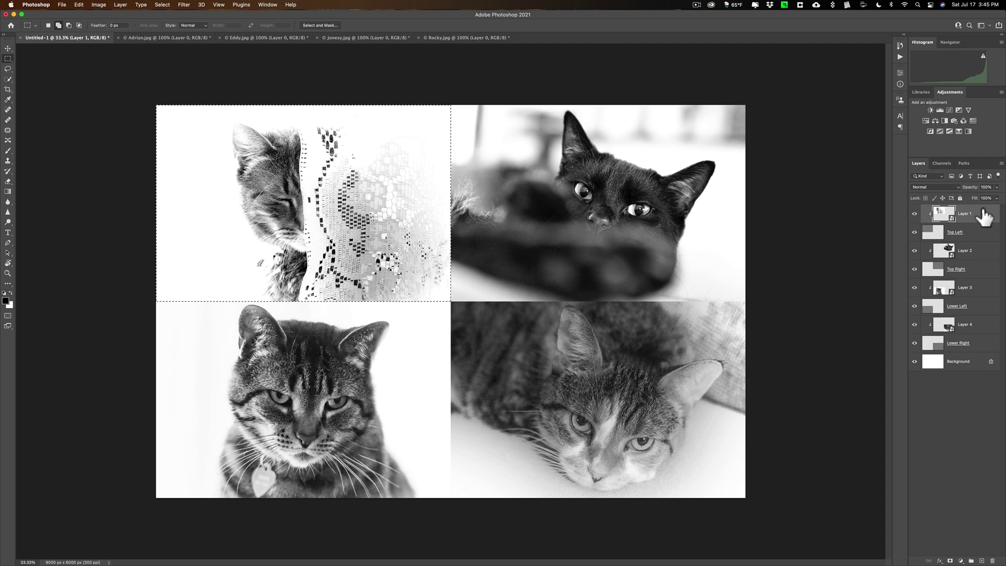
Step: Feather the Top Left selection by 75 pixels with the effect applied at the canvas bounds
left_click(166, 5)
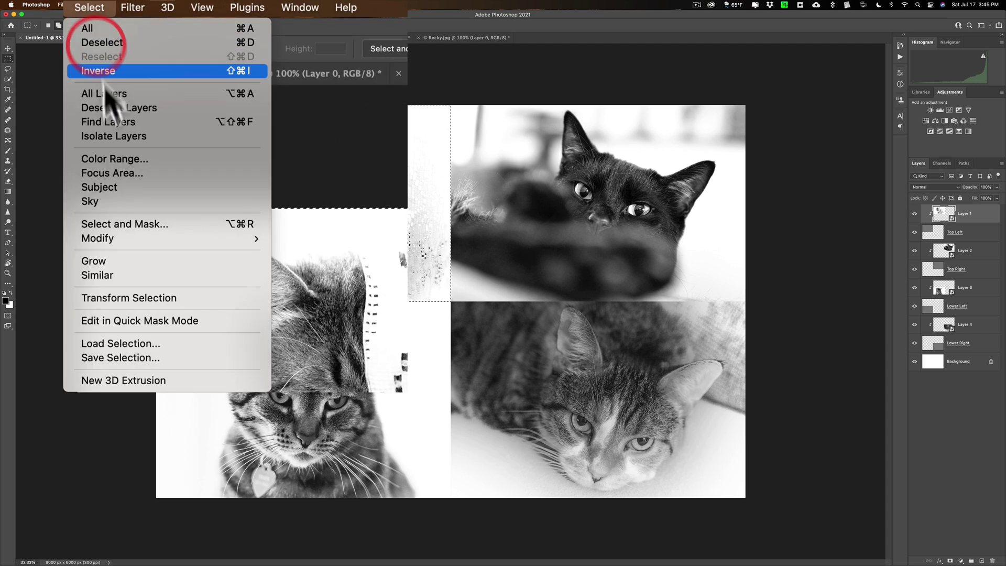
mouse_move(194, 149)
left_click(302, 185)
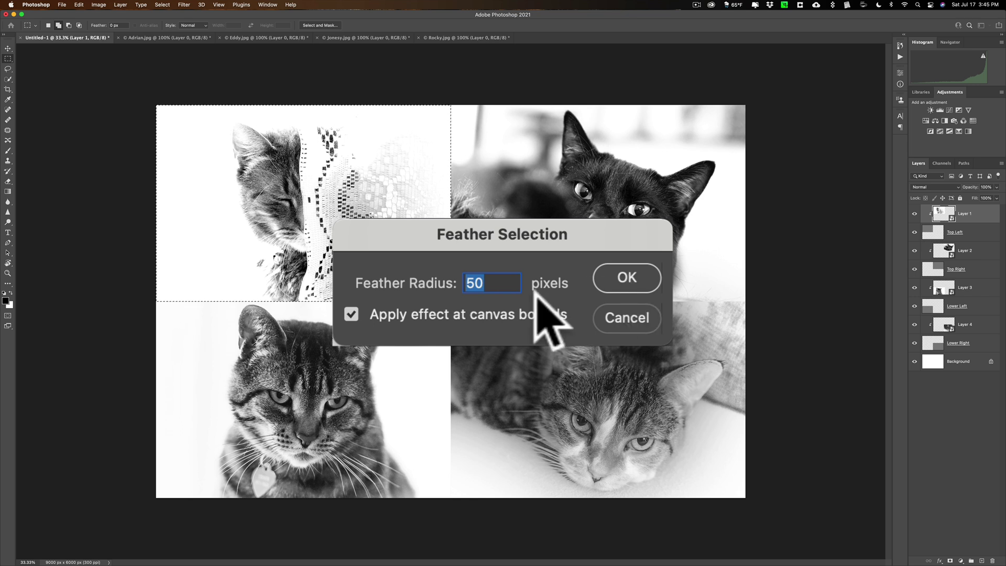
left_click(403, 282)
type("75")
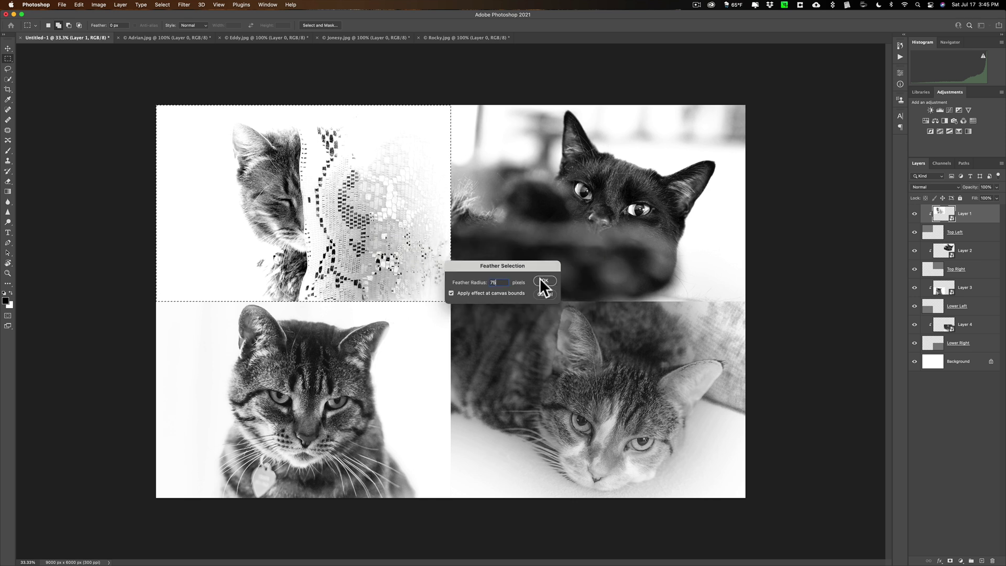
left_click(544, 282)
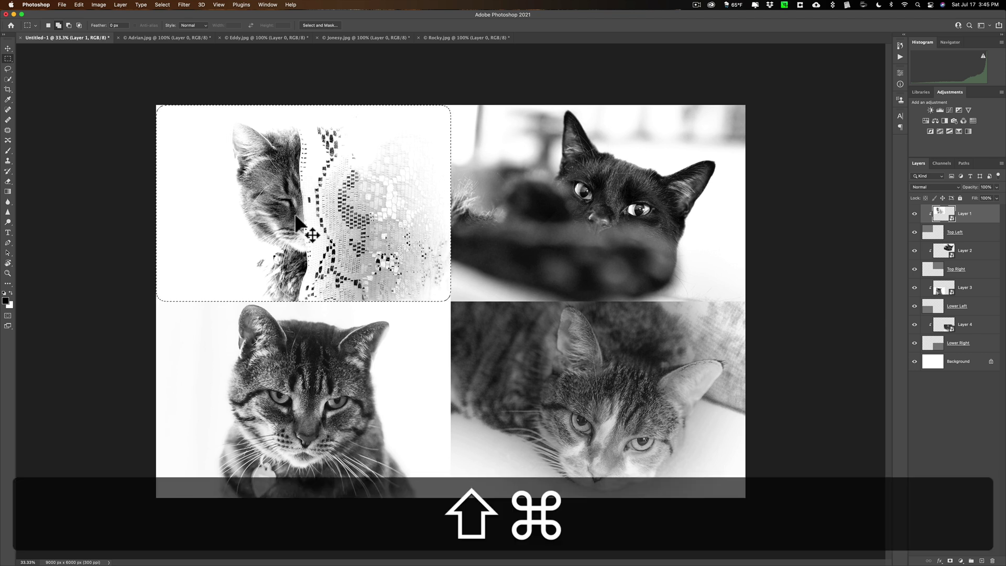
Step: Invert the feathered selection and apply a Gaussian Blur with a radius of 576.7 pixels to Layer 1
key("shift+super+i")
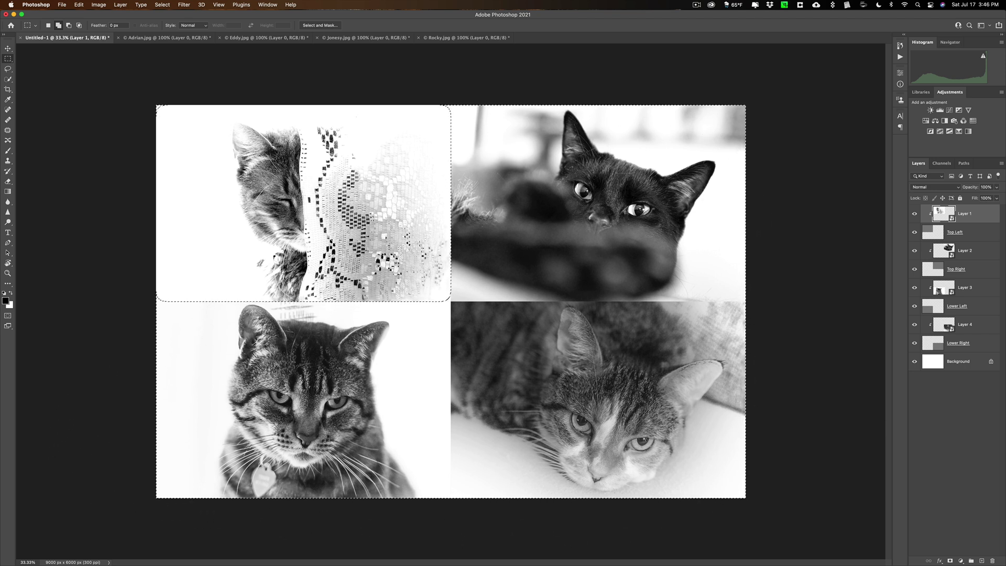
left_click(184, 5)
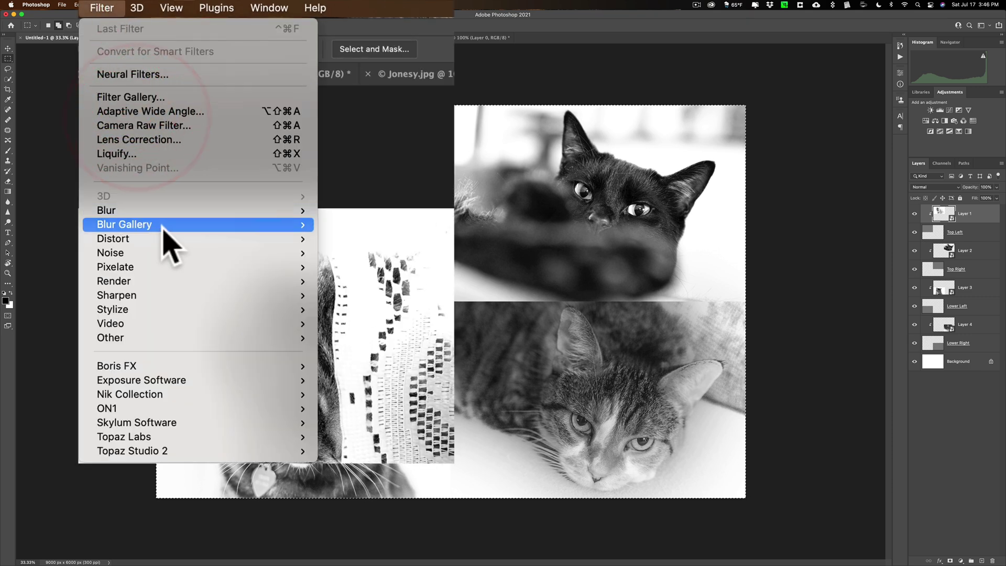
mouse_move(169, 209)
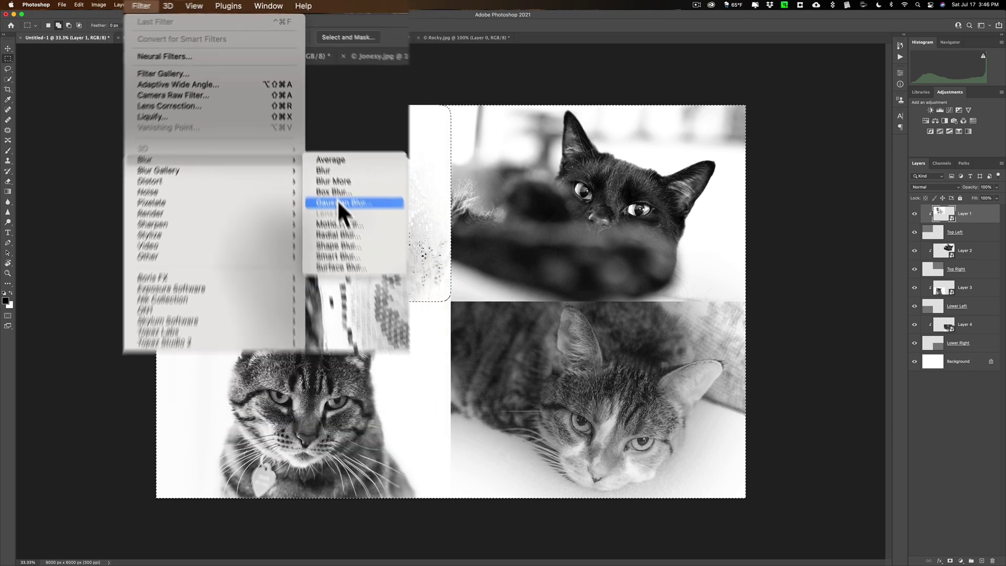
left_click(368, 267)
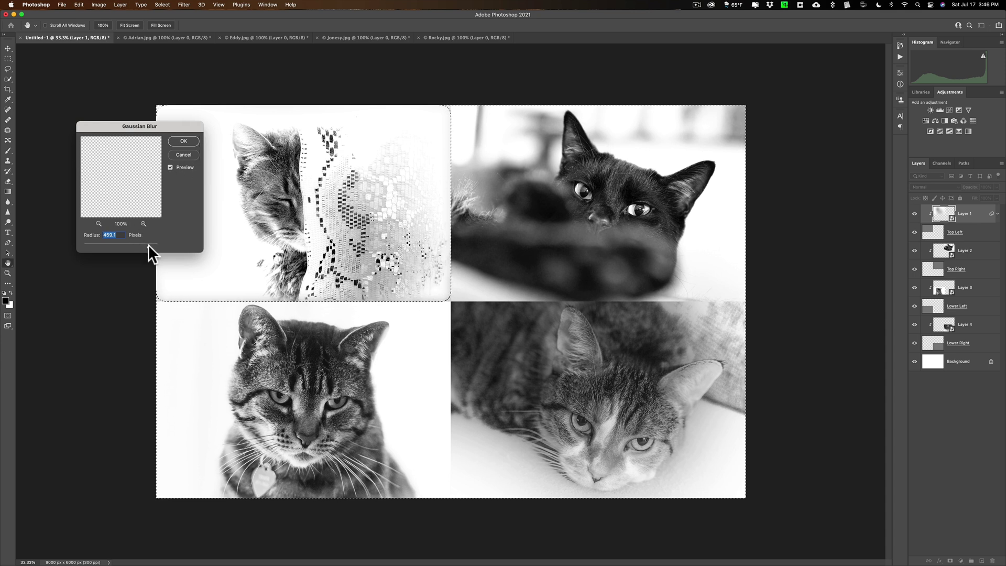
left_click(103, 244)
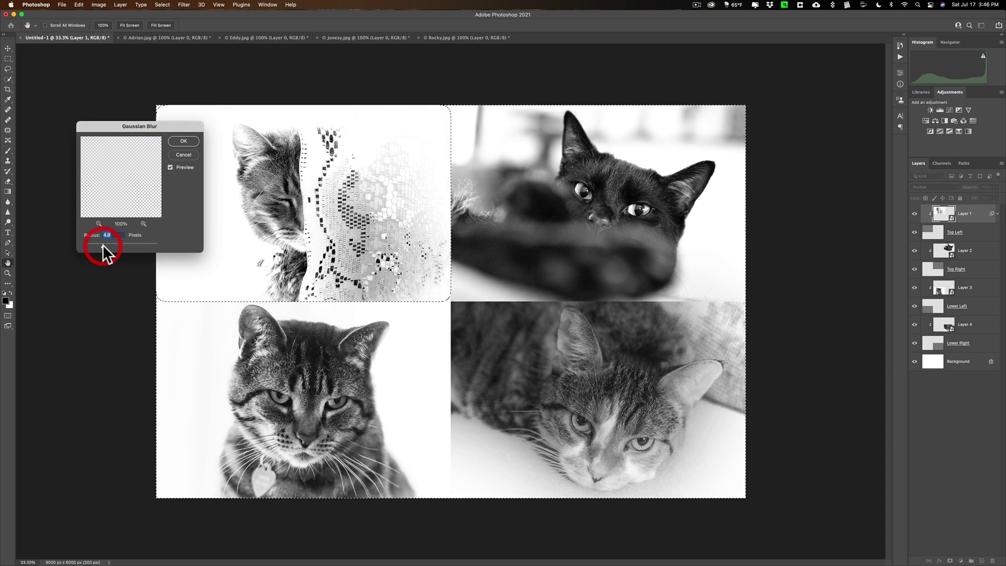
left_click(150, 244)
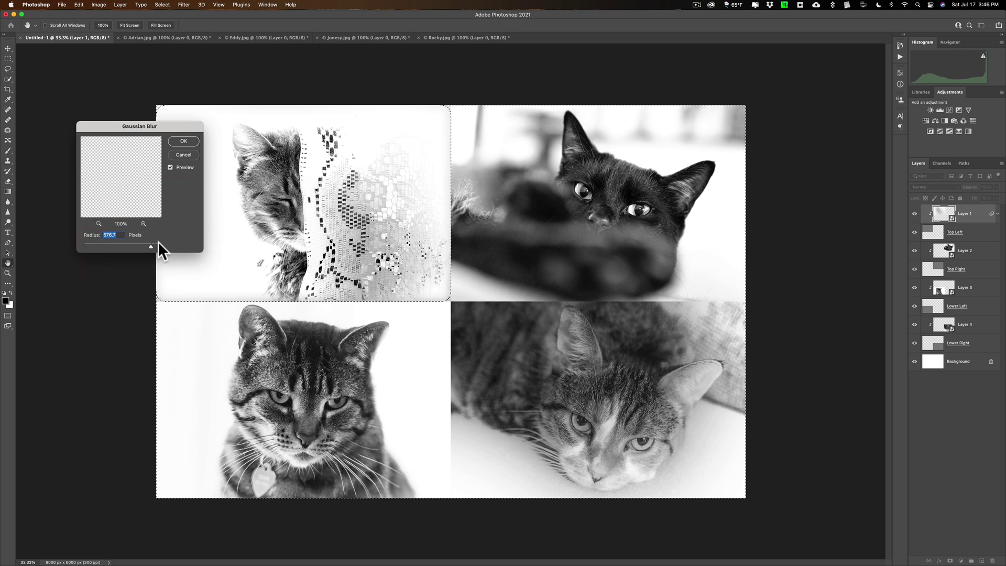
left_click(183, 141)
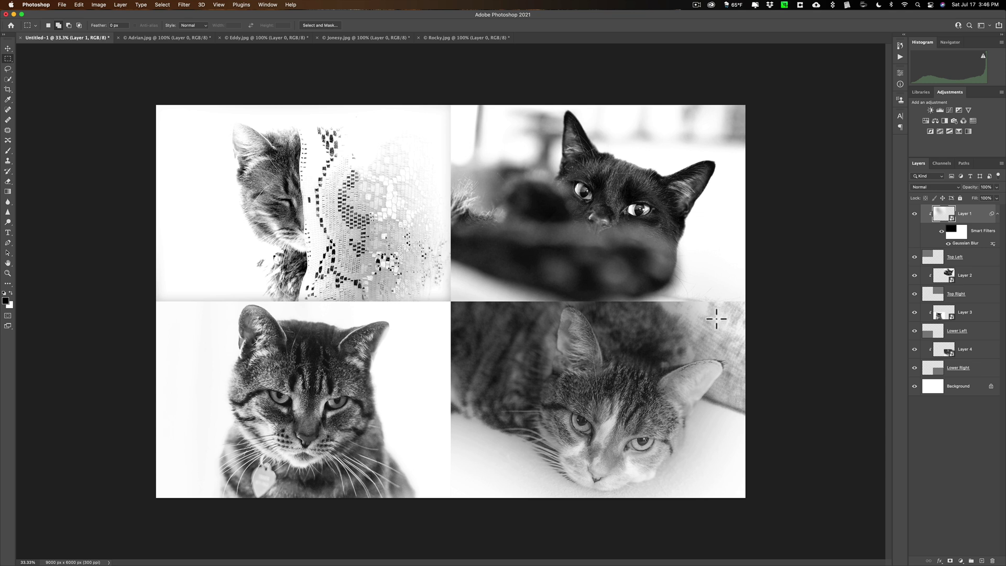
Step: Load the Top Right quarter's shape as a selection and make Layer 2 active
left_click(971, 297)
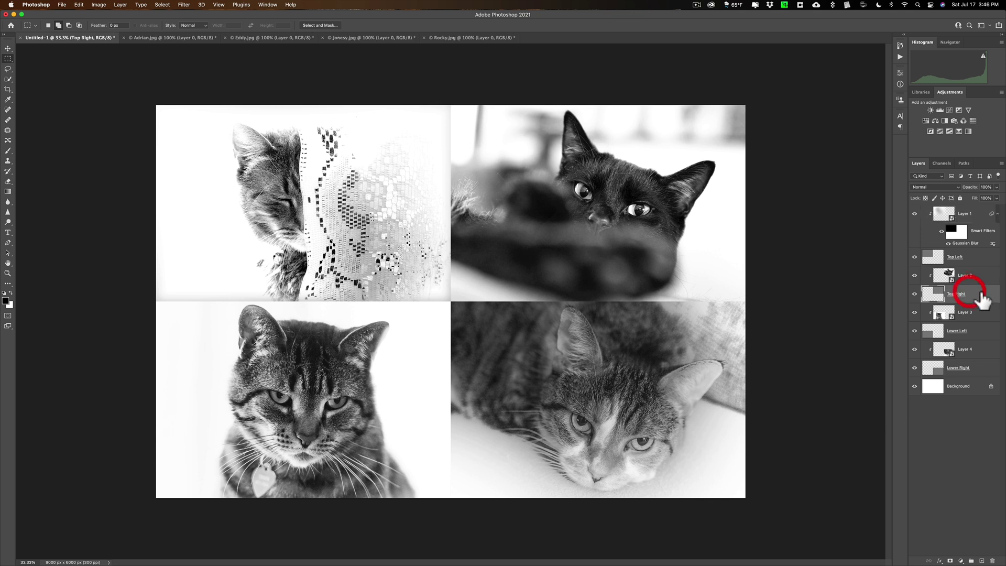
left_click(929, 295, "super")
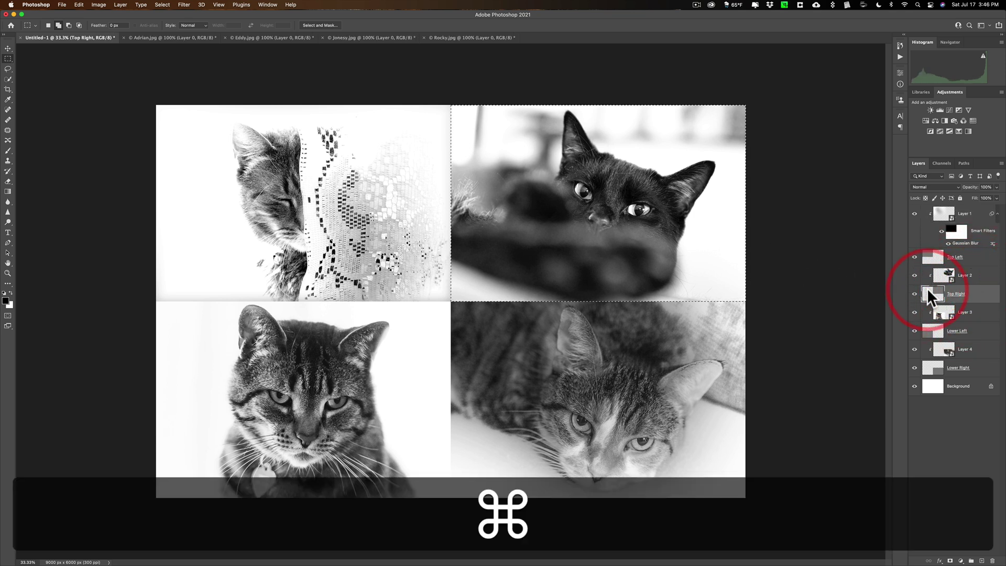
left_click(991, 275)
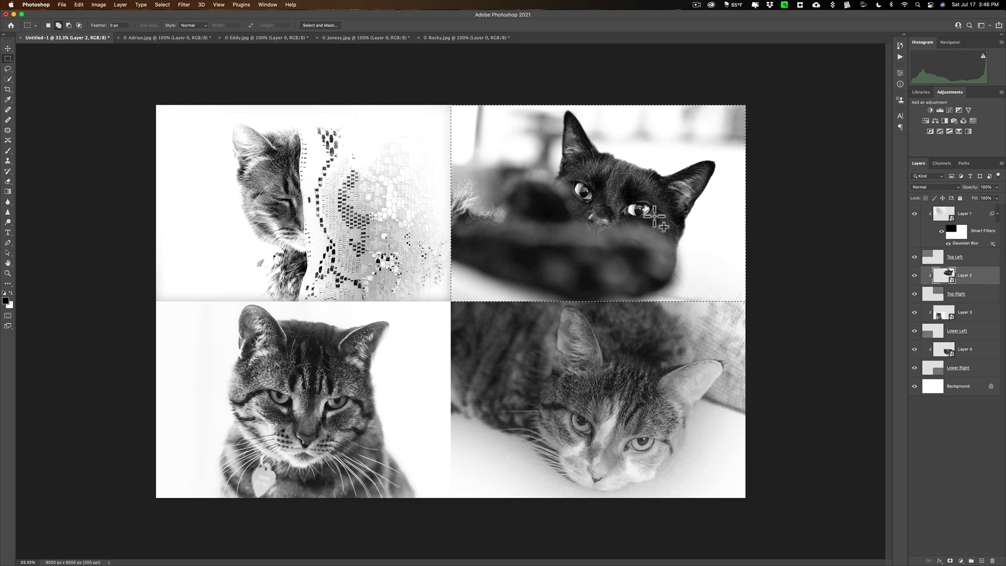
Step: Feather the Top Right selection by 75 pixels with the effect applied at the canvas bounds
left_click(160, 5)
mouse_move(206, 120)
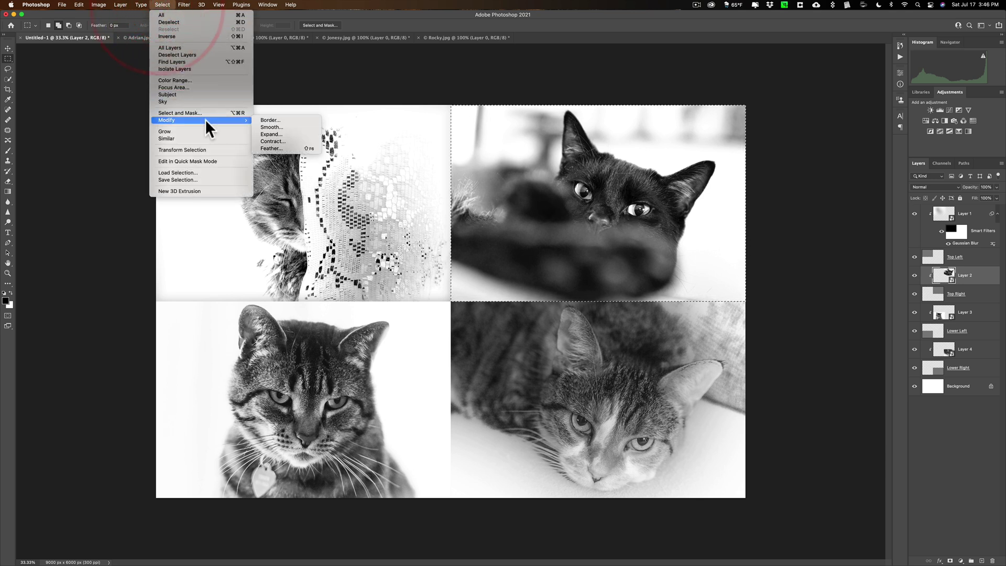
left_click(269, 147)
left_click(545, 280)
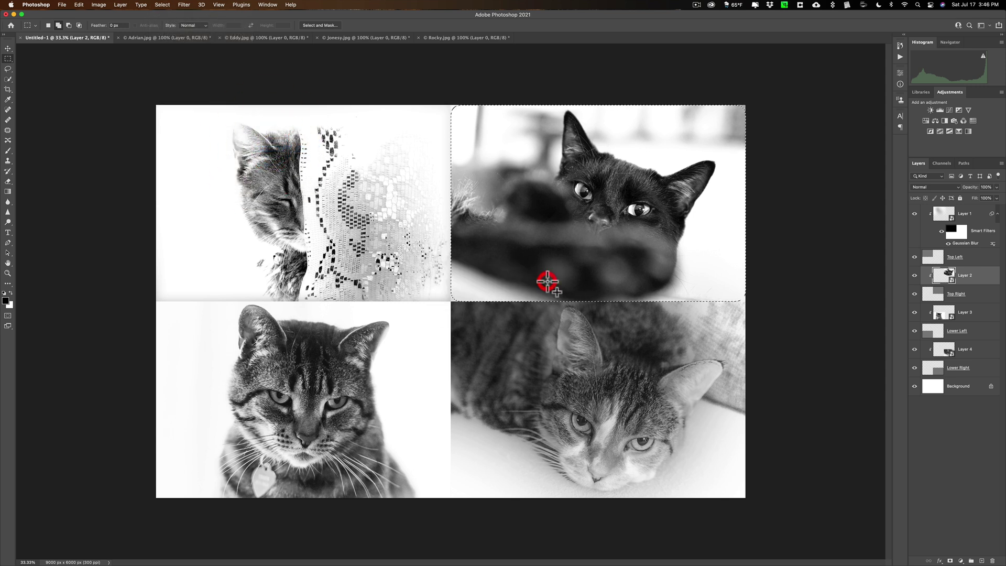
Step: Invert the feathered Top Right selection and apply a Gaussian Blur with a radius of 576.7 pixels to Layer 2
key("shift+super+i")
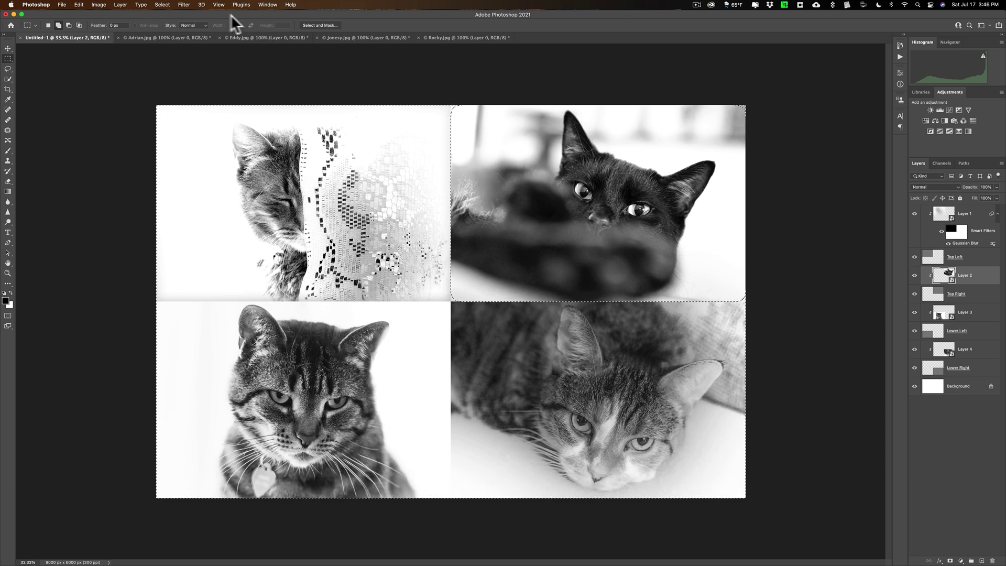
left_click(184, 4)
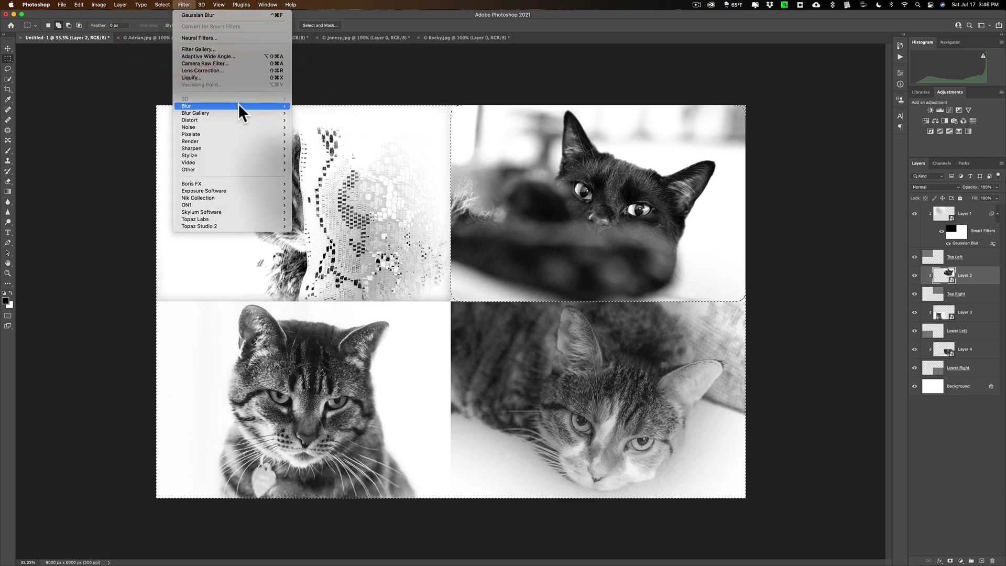
mouse_move(238, 105)
left_click(323, 134)
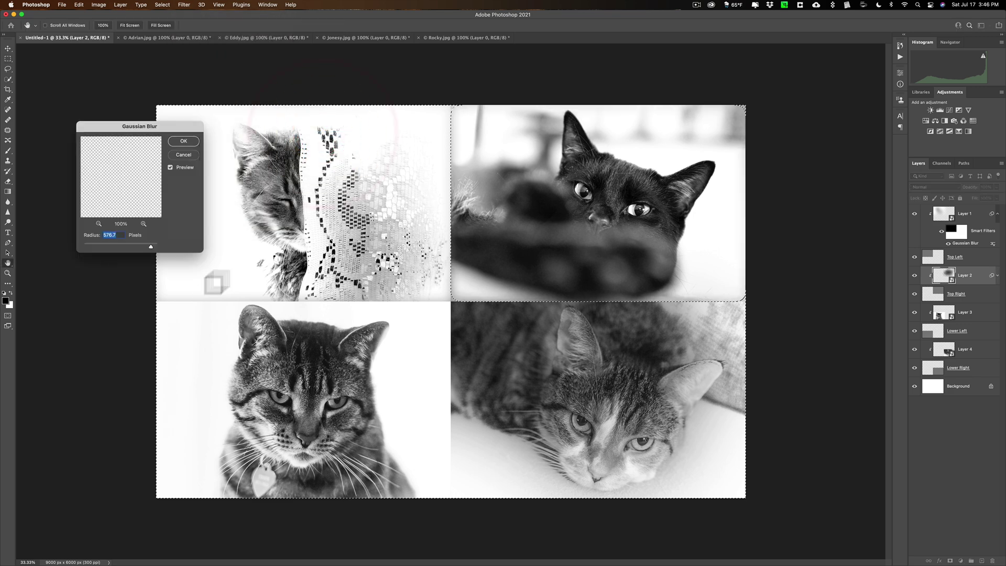
left_click(183, 142)
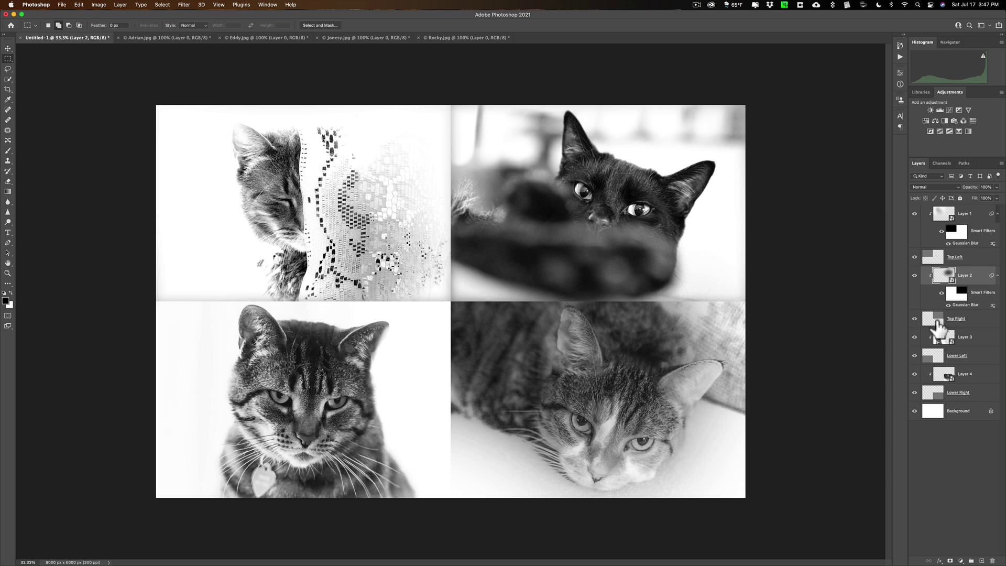
Step: Load the Lower Left quarter's shape as a selection with Layer 3 active and feather it by 75 pixels, applied at the canvas bounds
key("super")
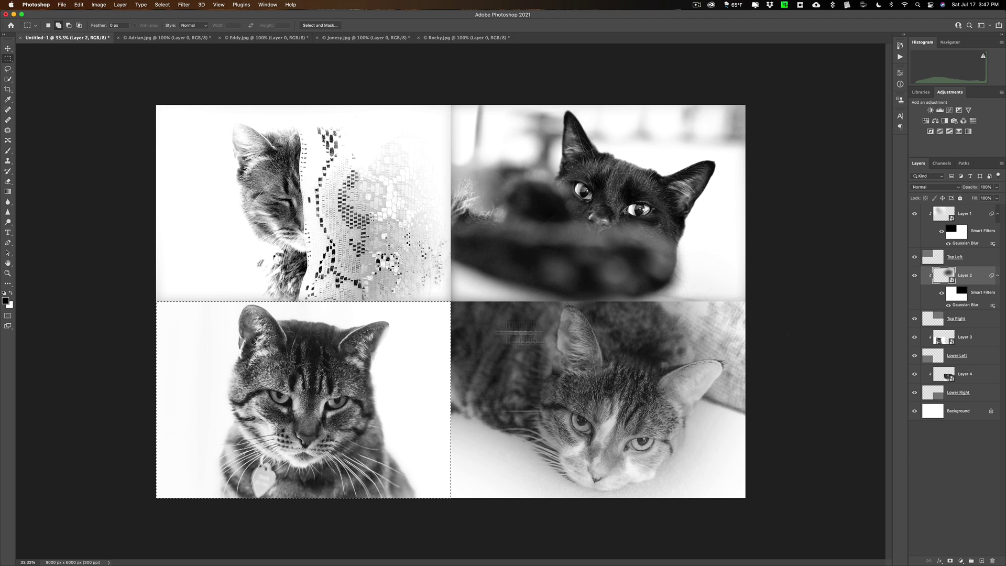
left_click(980, 338)
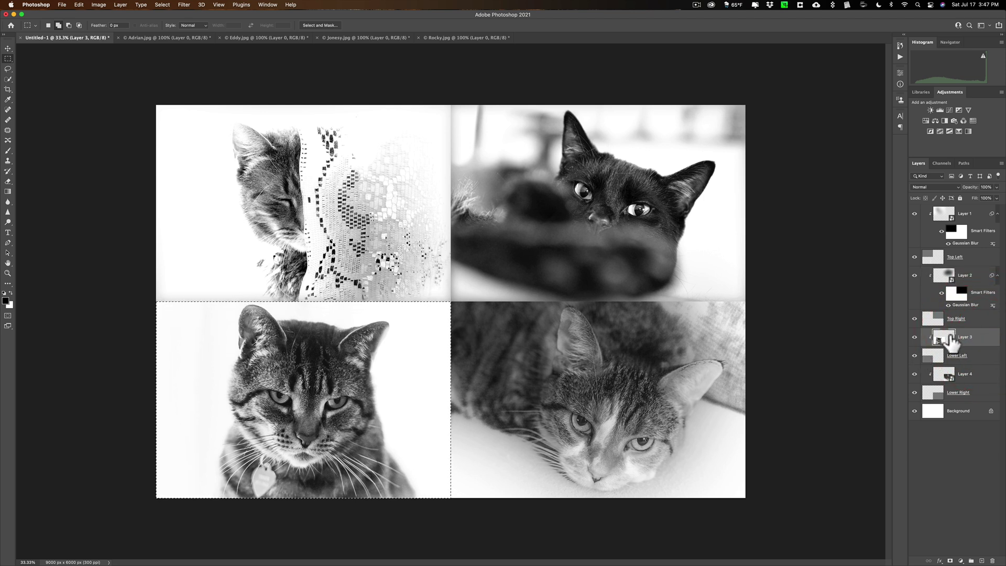
left_click(157, 4)
mouse_move(249, 121)
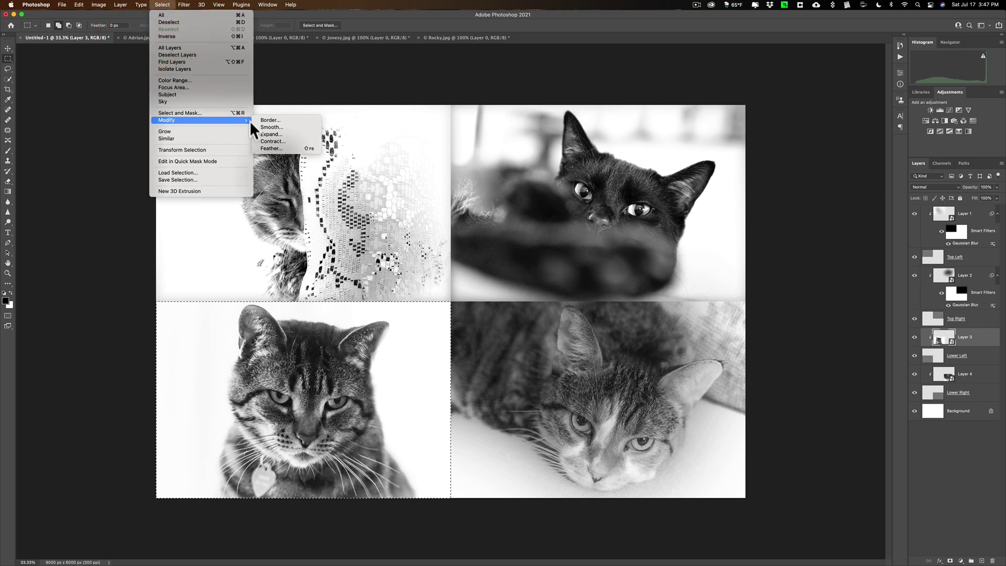
left_click(265, 149)
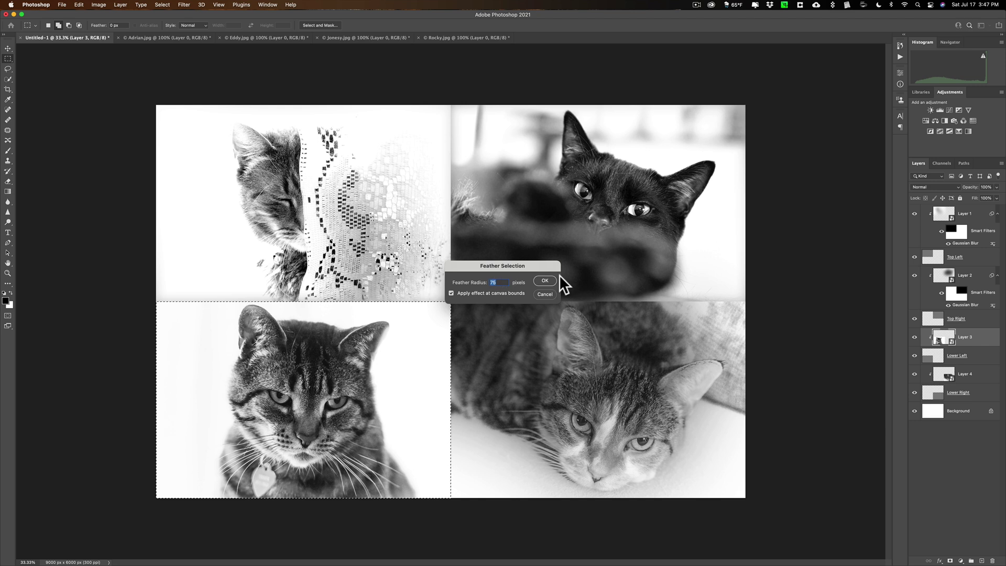
left_click(546, 281)
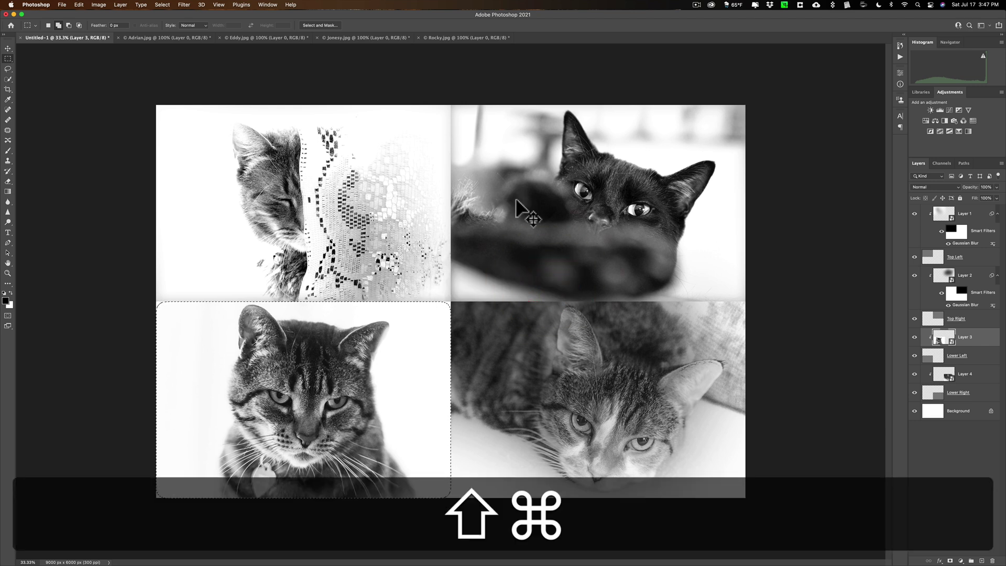
Step: Invert the feathered Lower Left selection and apply a Gaussian Blur with a radius of 576.7 pixels to Layer 3, leaving nothing selected
key("shift+super+i")
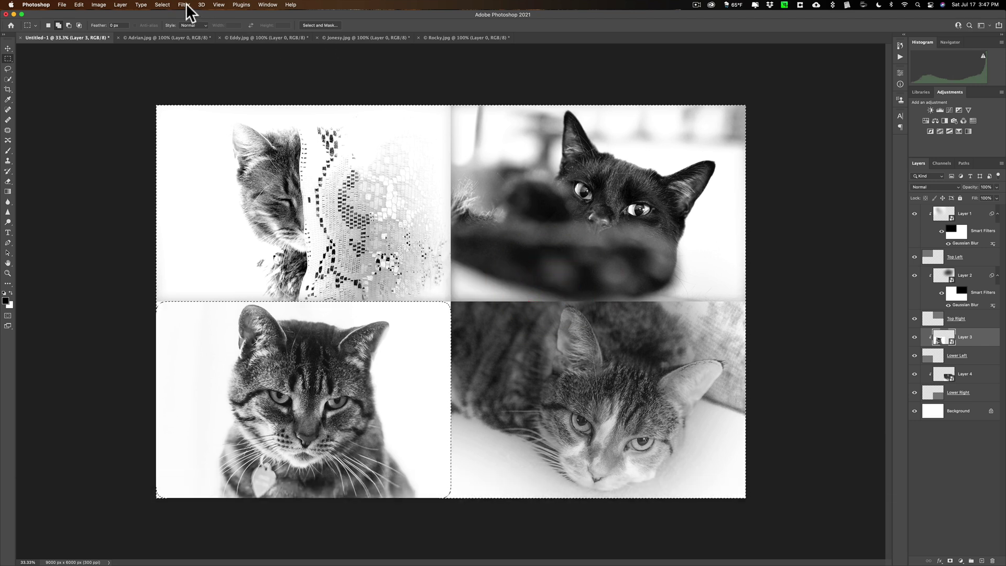
left_click(184, 5)
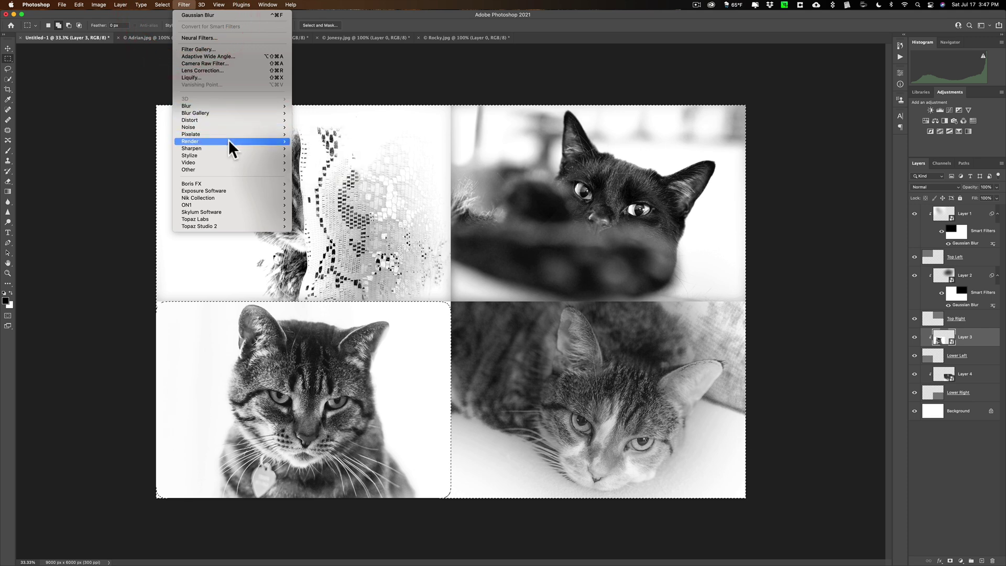
mouse_move(243, 106)
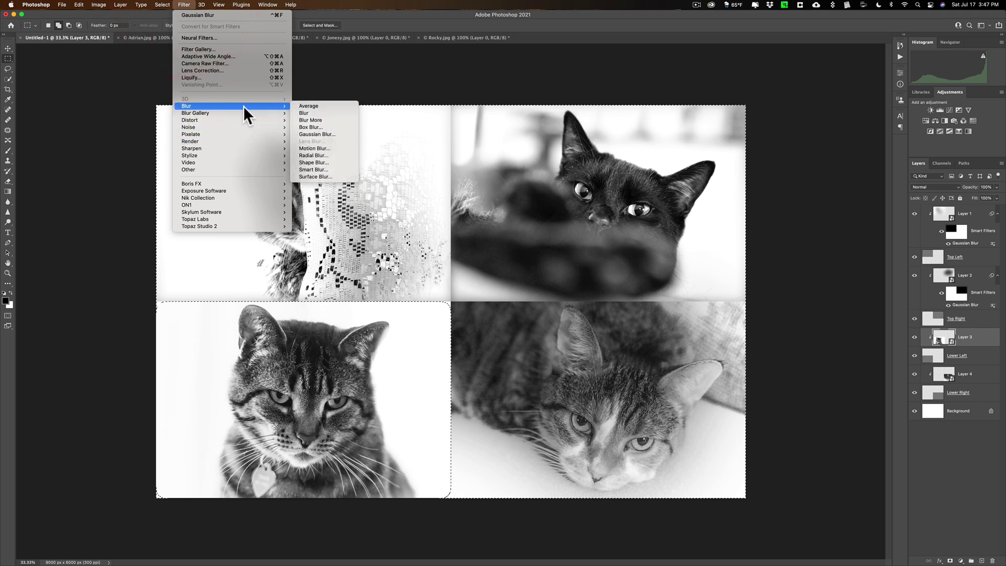
left_click(319, 131)
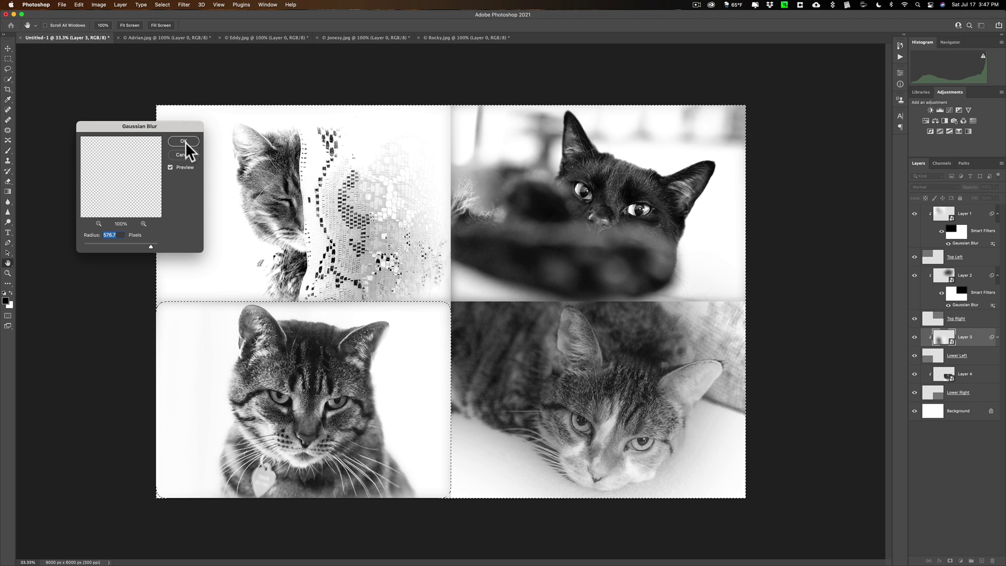
left_click(184, 141)
key("super+d")
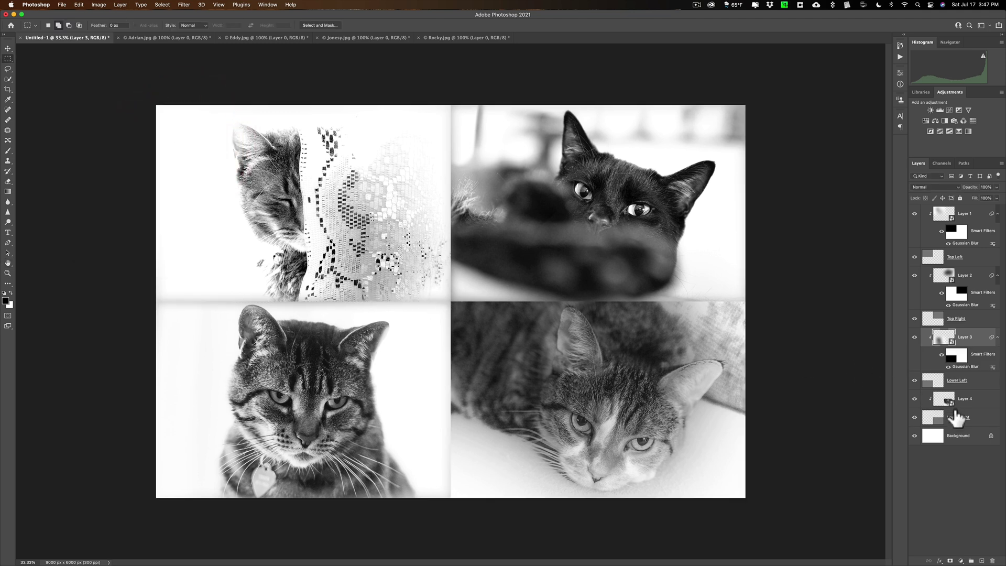
Step: Load the Lower Right quarter's shape as a selection with Layer 4 active and feather it by 75 pixels, applied at the canvas bounds
left_click(936, 418, "super")
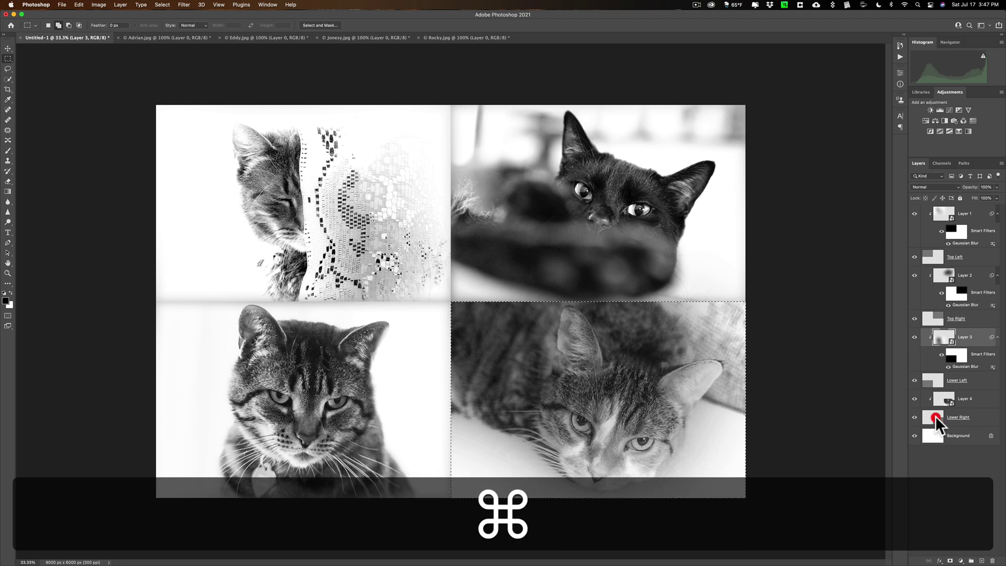
left_click(982, 398)
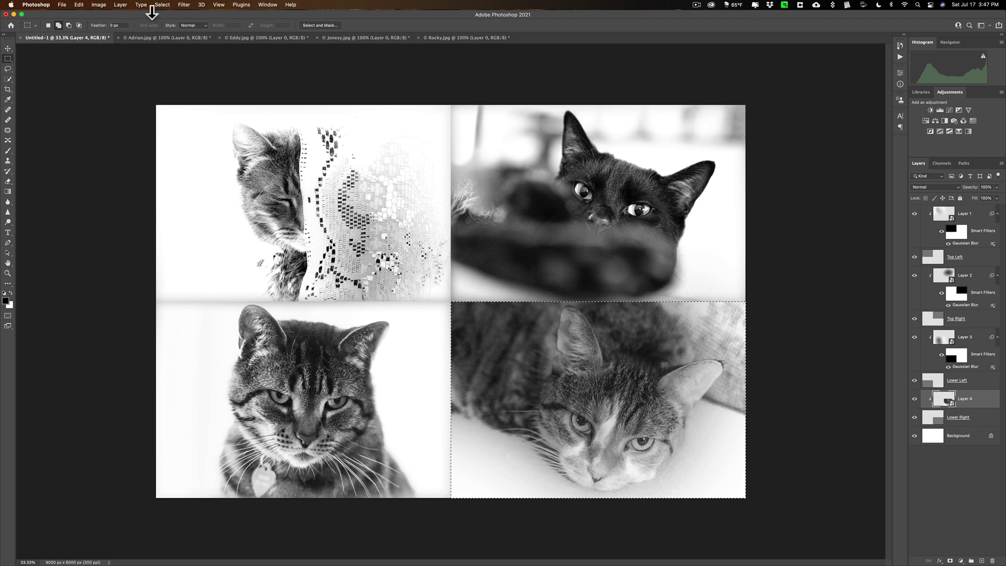
left_click(162, 5)
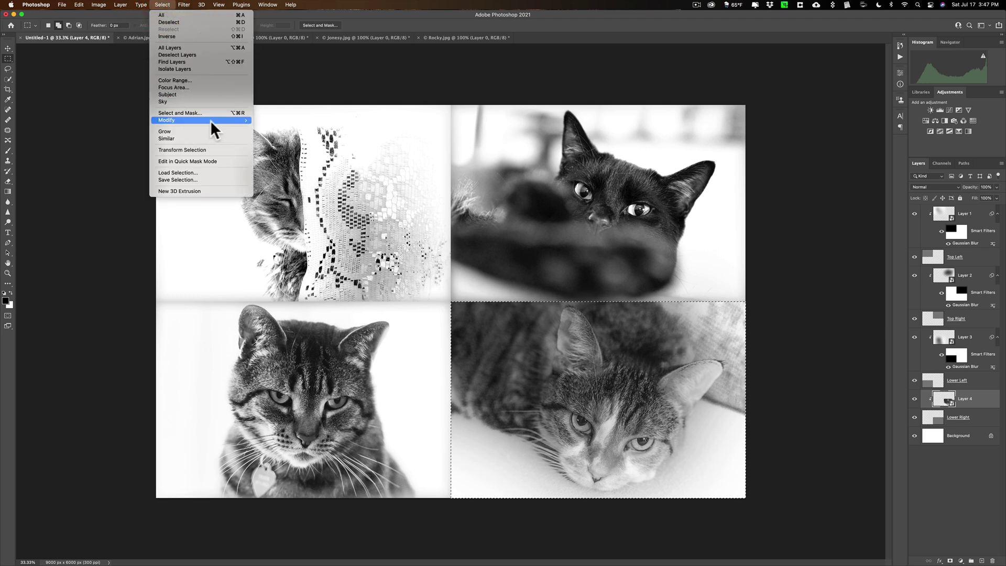
mouse_move(210, 121)
left_click(265, 147)
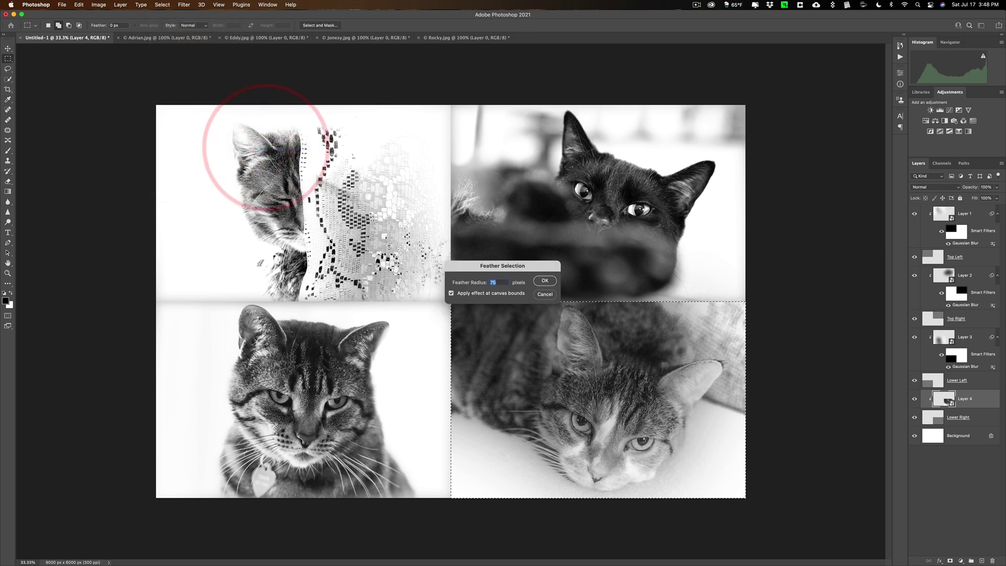
left_click(546, 283)
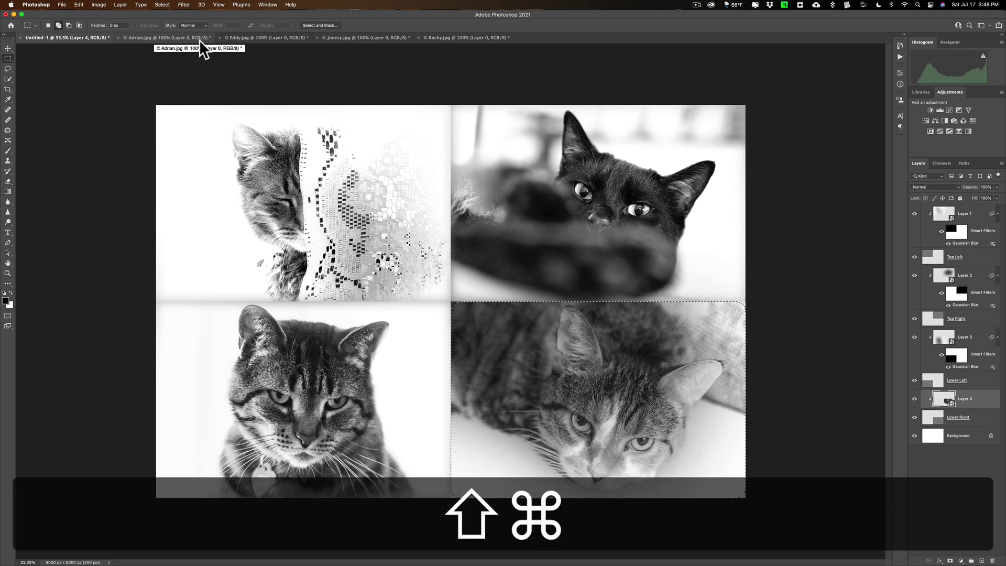
Step: Invert the feathered Lower Right selection and apply a Gaussian Blur with a radius of 576.7 pixels to Layer 4
key("super+shift+i")
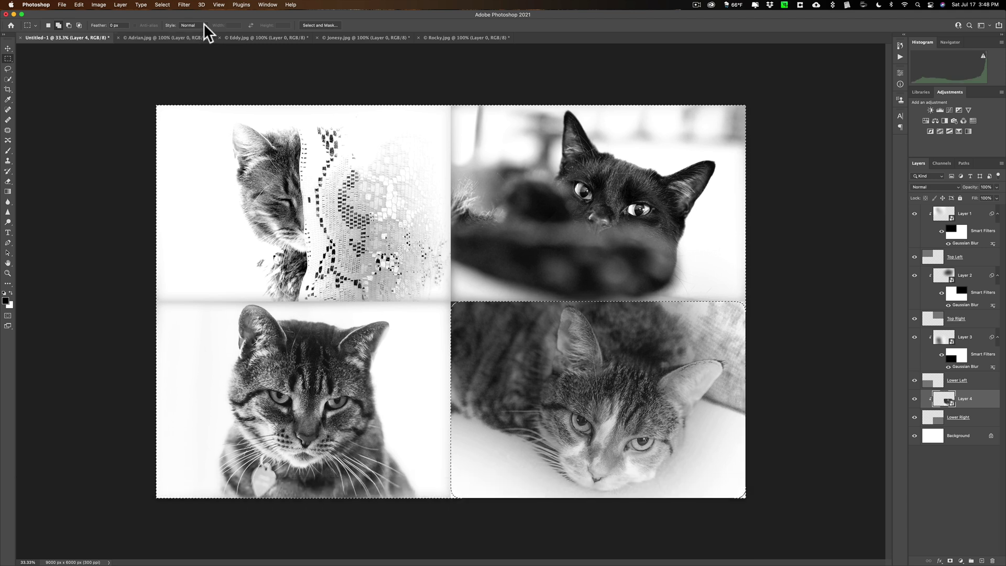
left_click(187, 3)
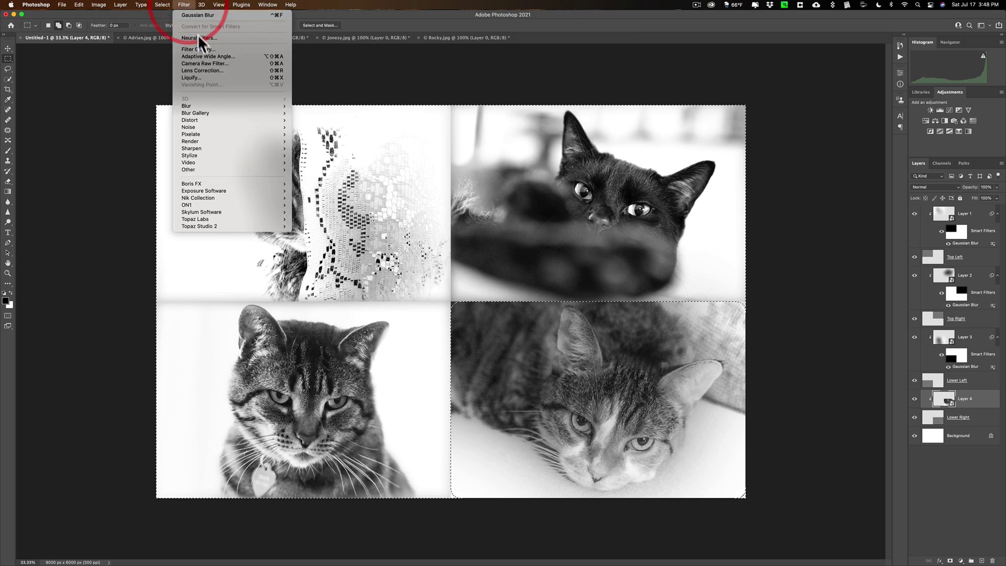
mouse_move(196, 113)
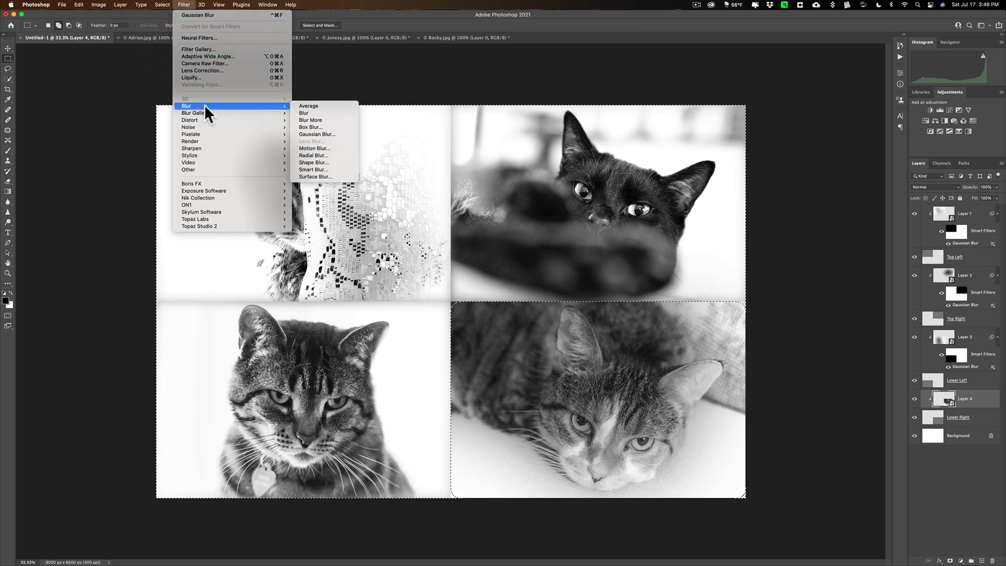
left_click(317, 135)
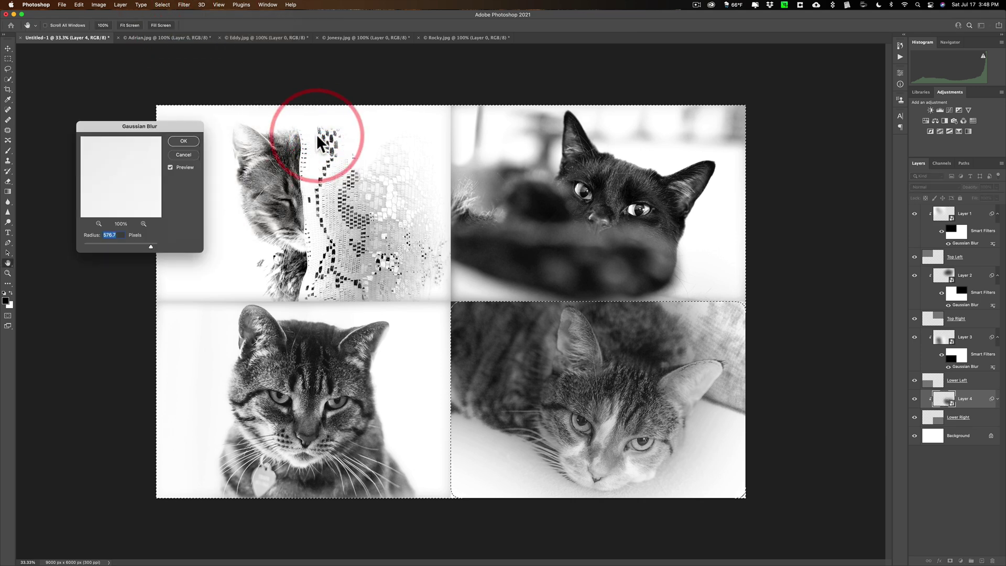
left_click(177, 141)
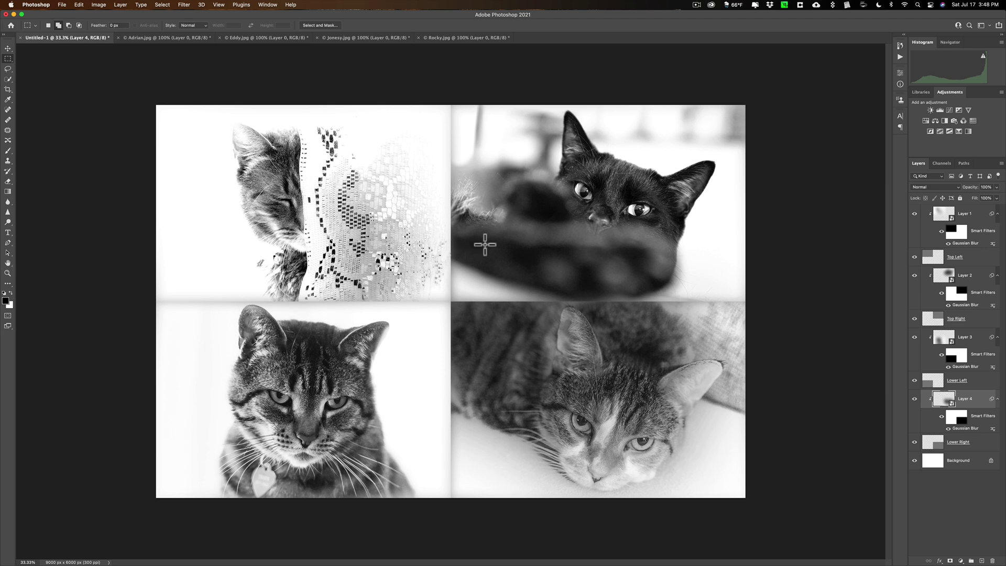
left_click(980, 215)
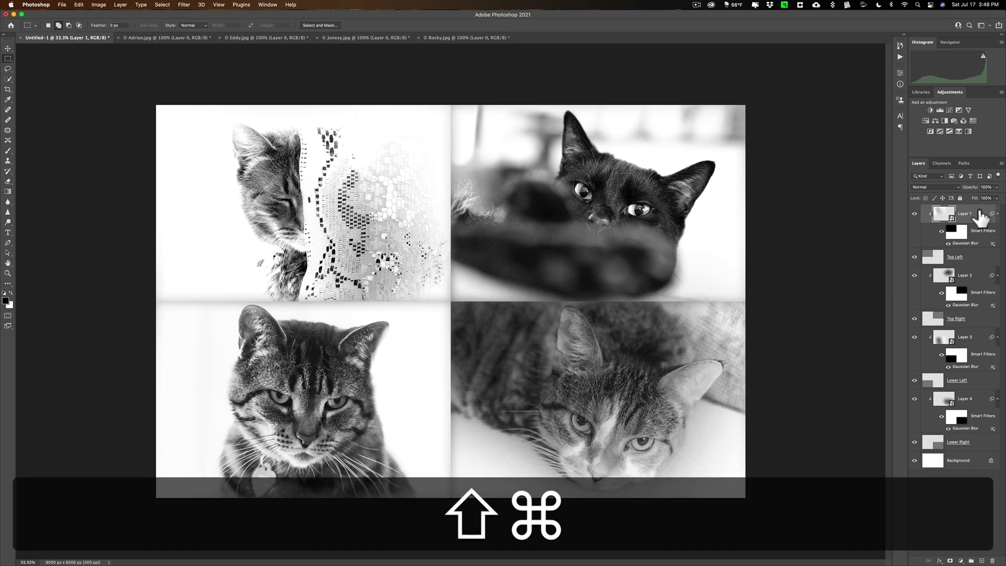
key("shift+super+s")
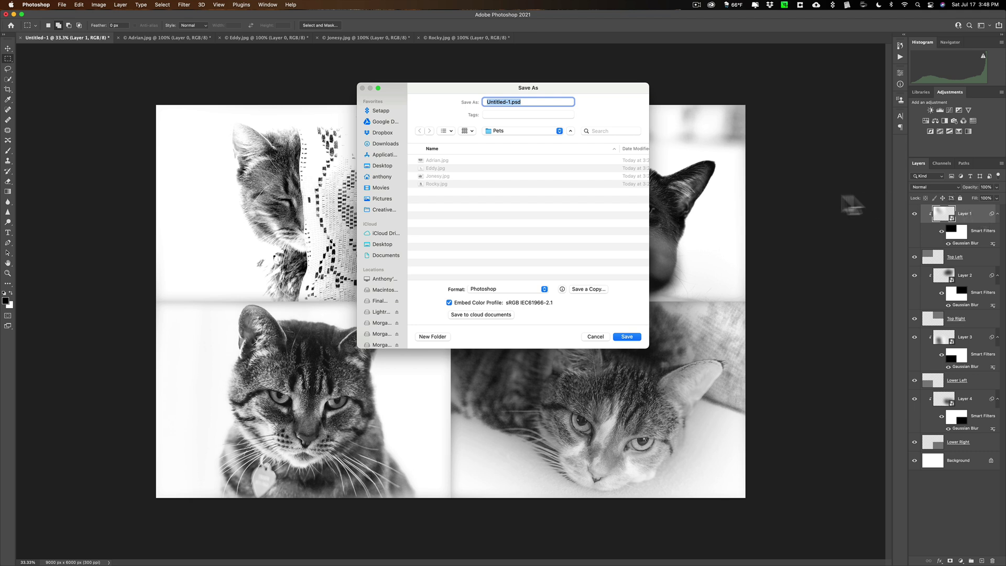
left_click(506, 289)
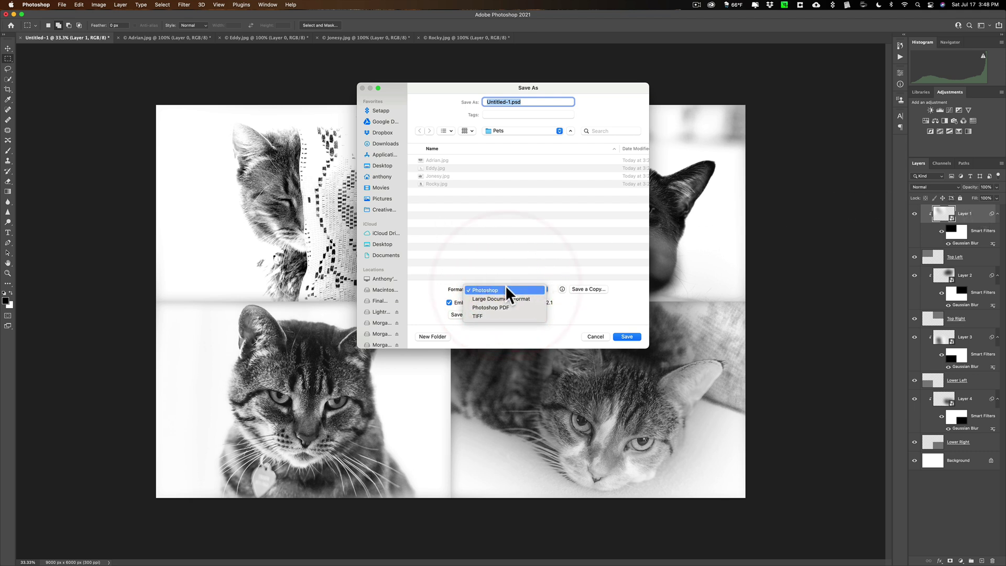
left_click(525, 256)
left_click(525, 256)
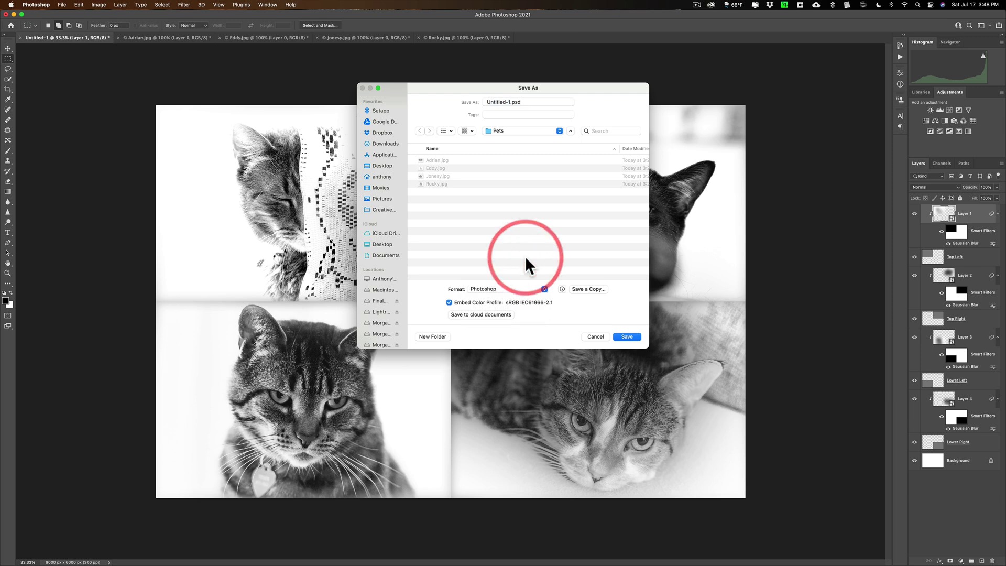
left_click(593, 336)
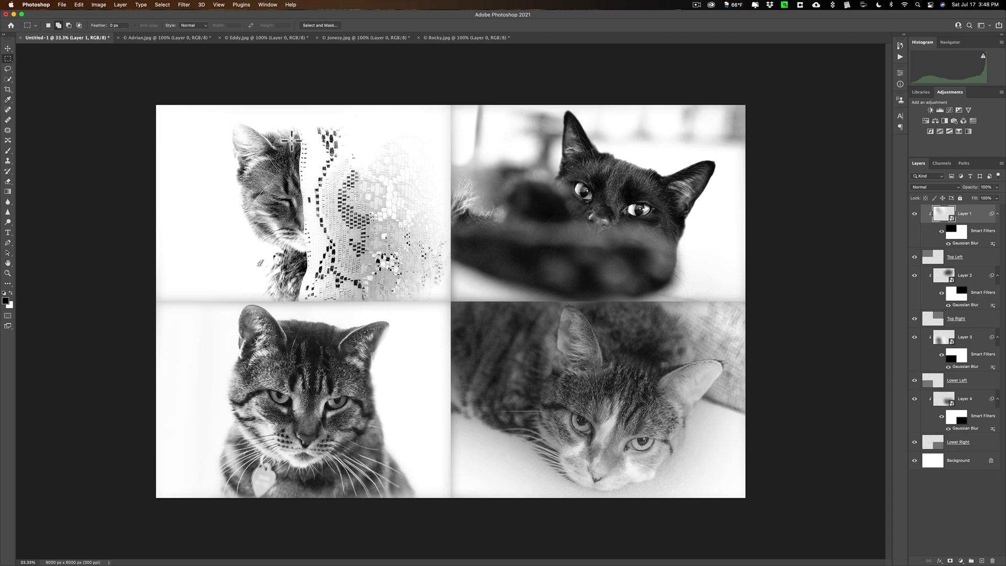
Step: Export the montage as a 9000 x 6000 px JPG at 100% quality, named Kitty Photo Montage, to the iCloud Desktop
left_click(61, 5)
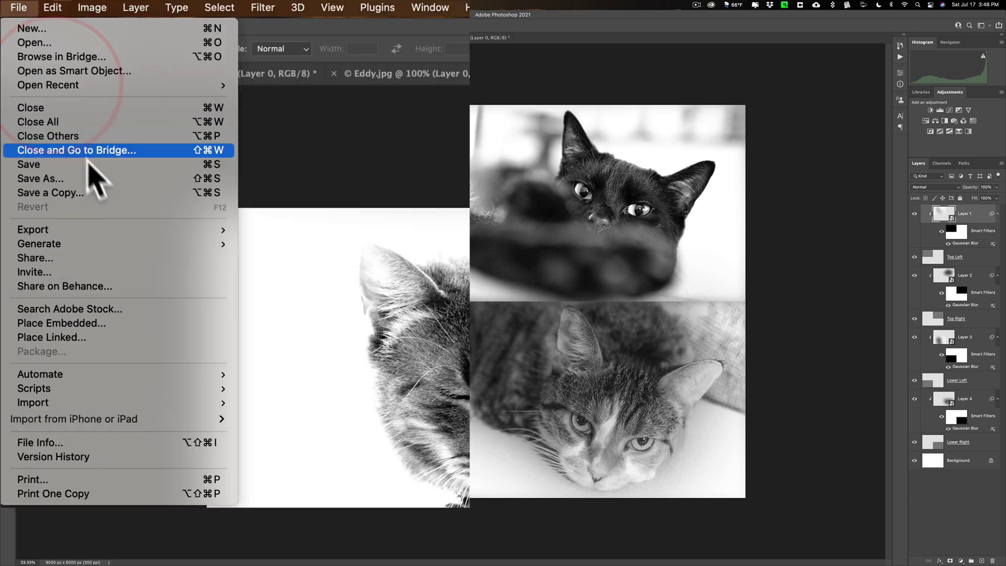
mouse_move(131, 230)
left_click(283, 248)
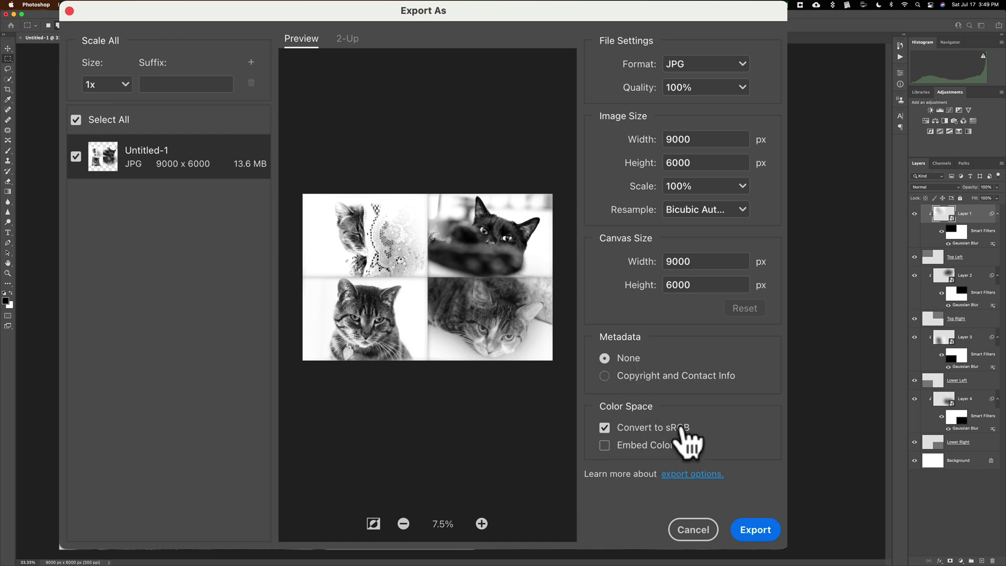
left_click(753, 528)
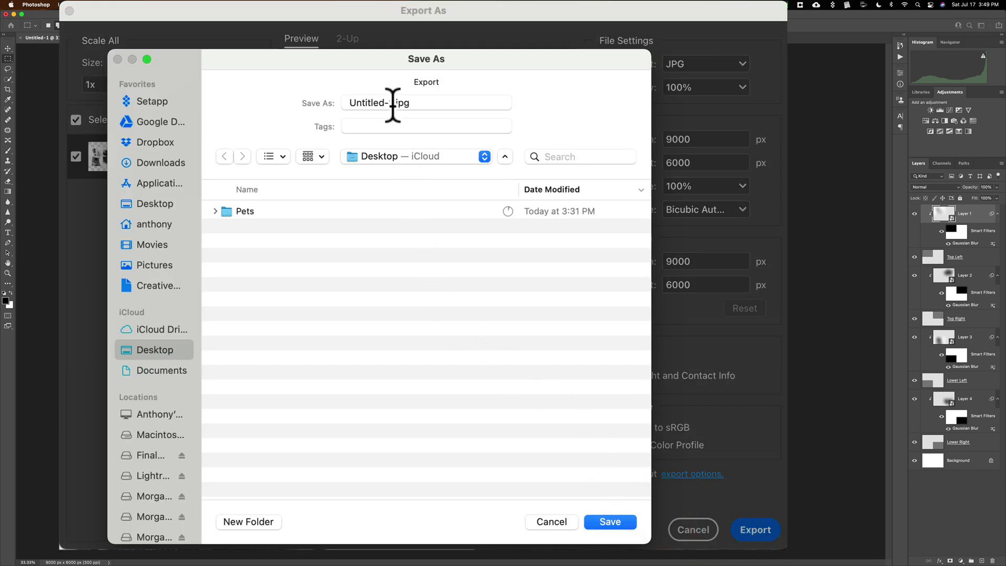
left_click(305, 100)
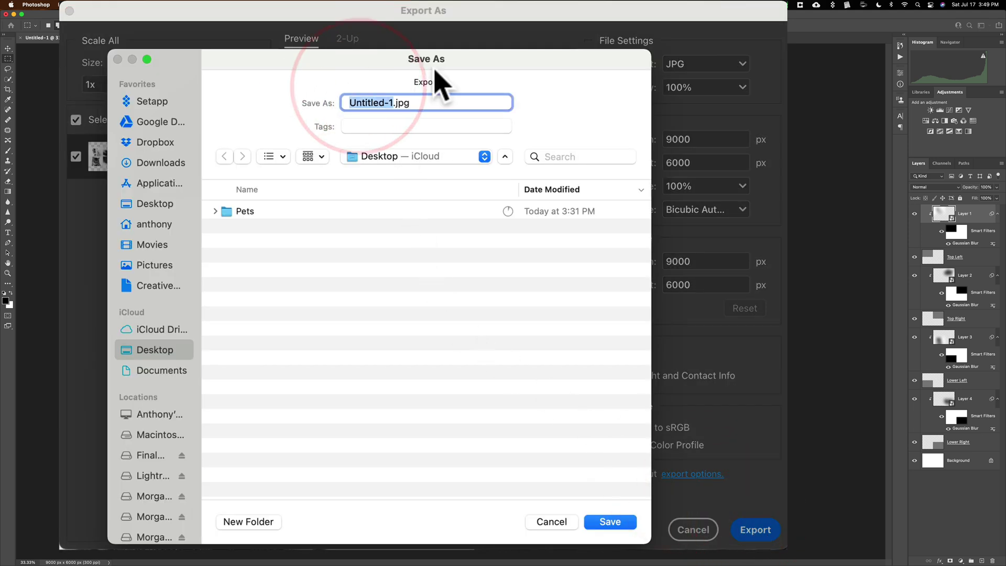
key("BackSpace")
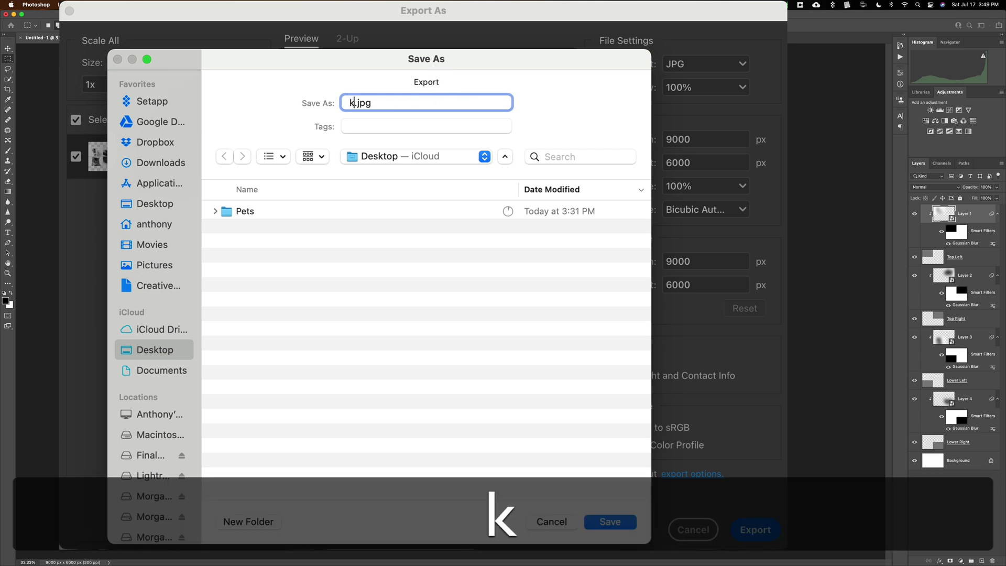
type("Kitty ")
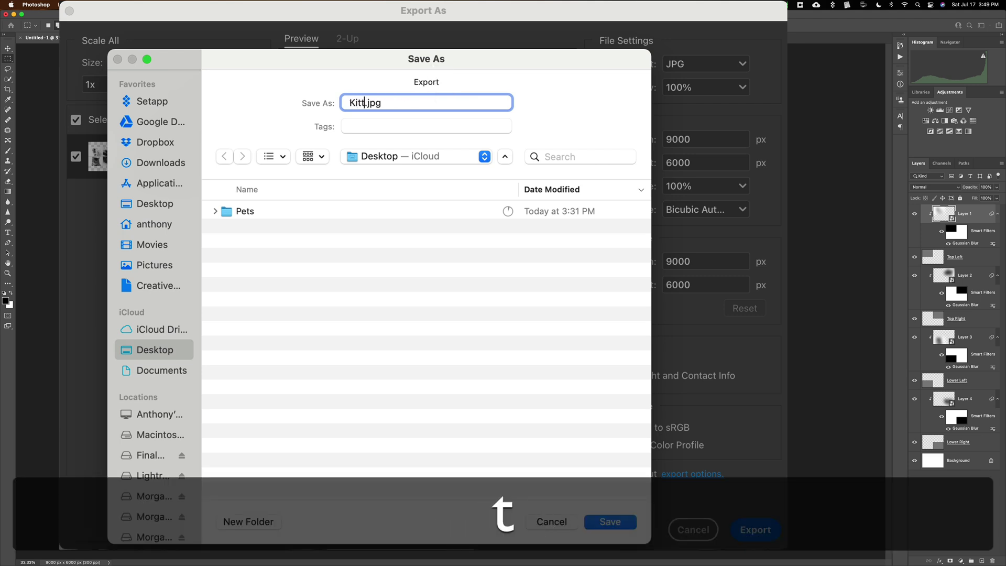
type("Photo Mon")
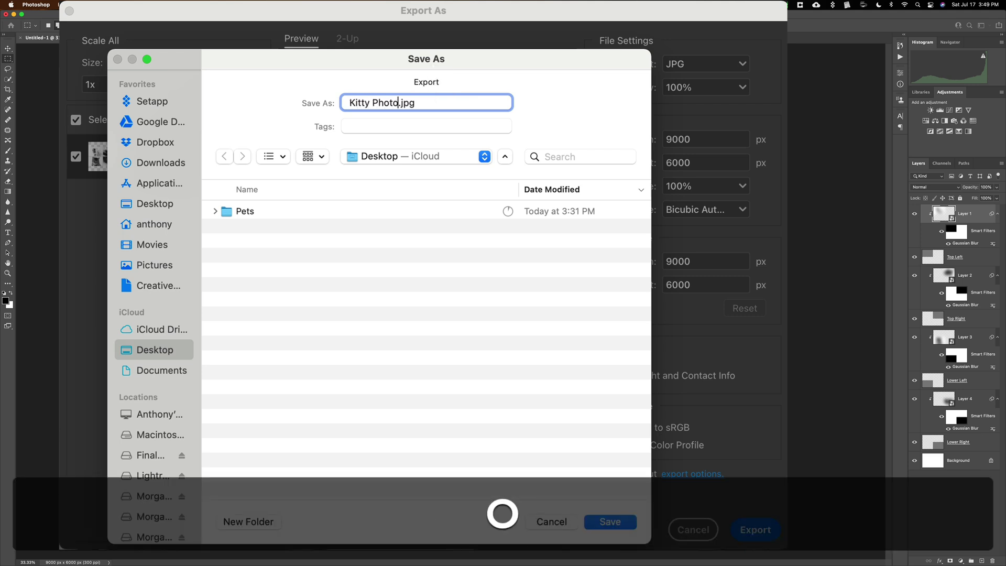
type("tage")
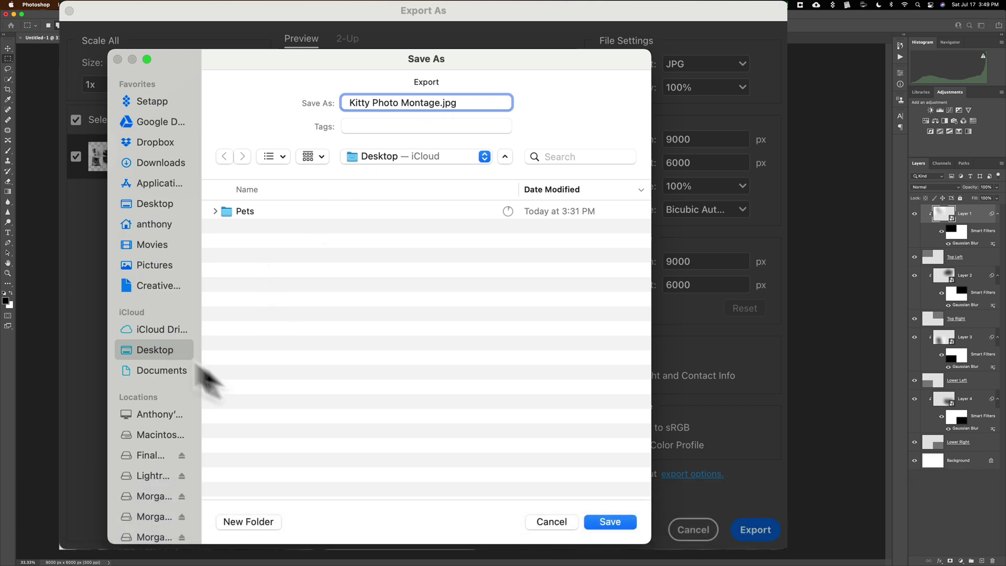
left_click(602, 519)
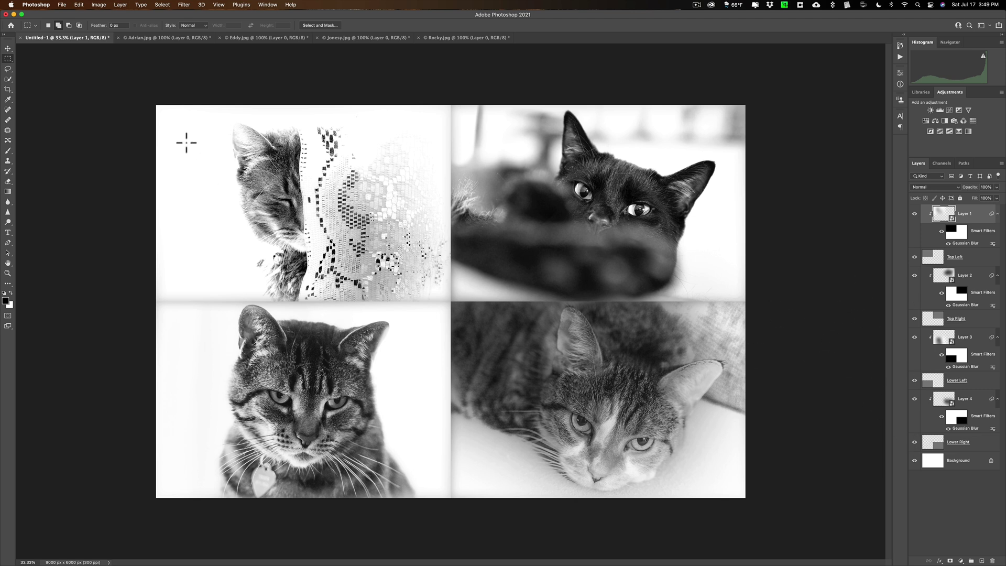
Step: Save the layered montage in Photoshop format as Kitty Photo Montage.psd on the iCloud Desktop
left_click(62, 4)
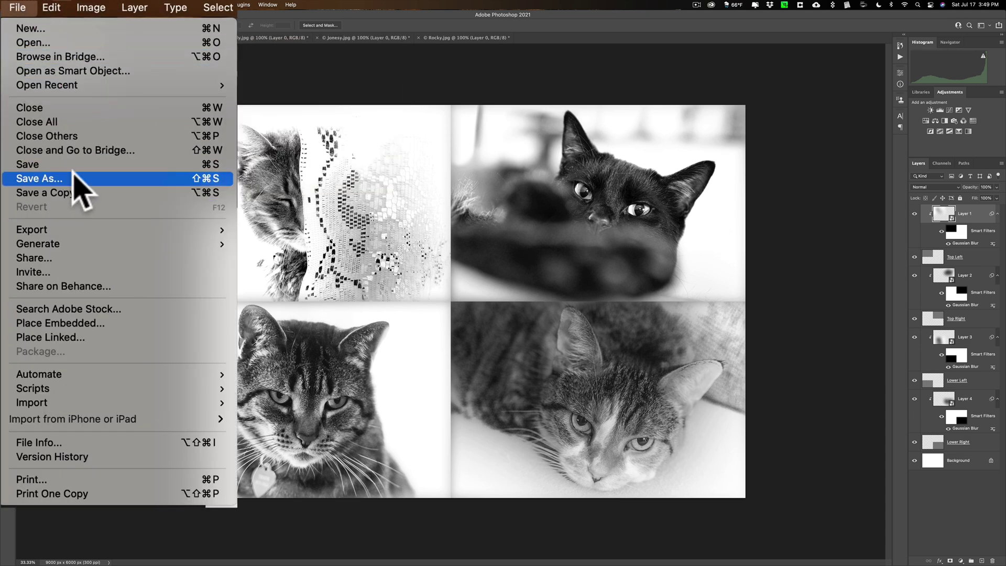
left_click(124, 134)
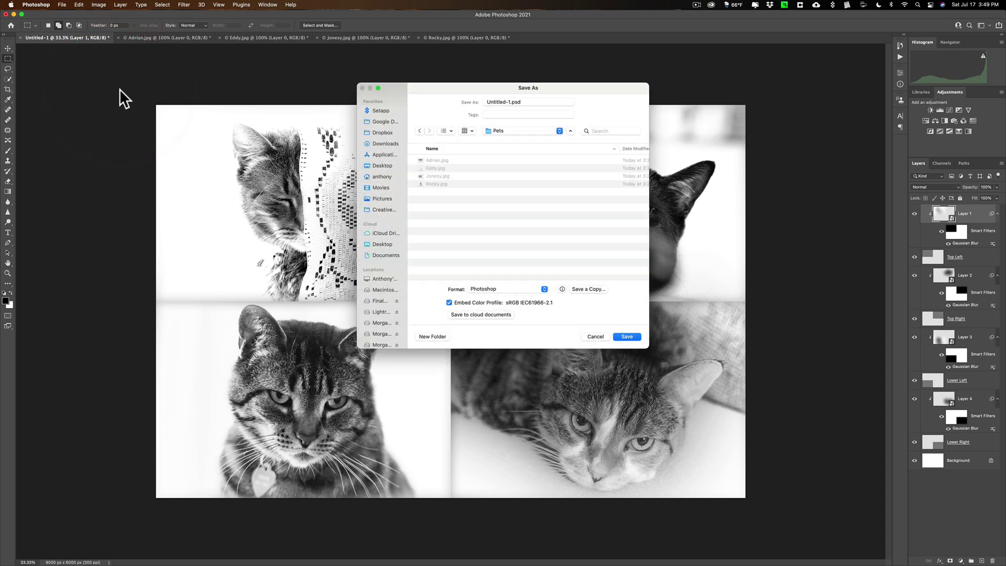
left_click(374, 243)
left_click(451, 159)
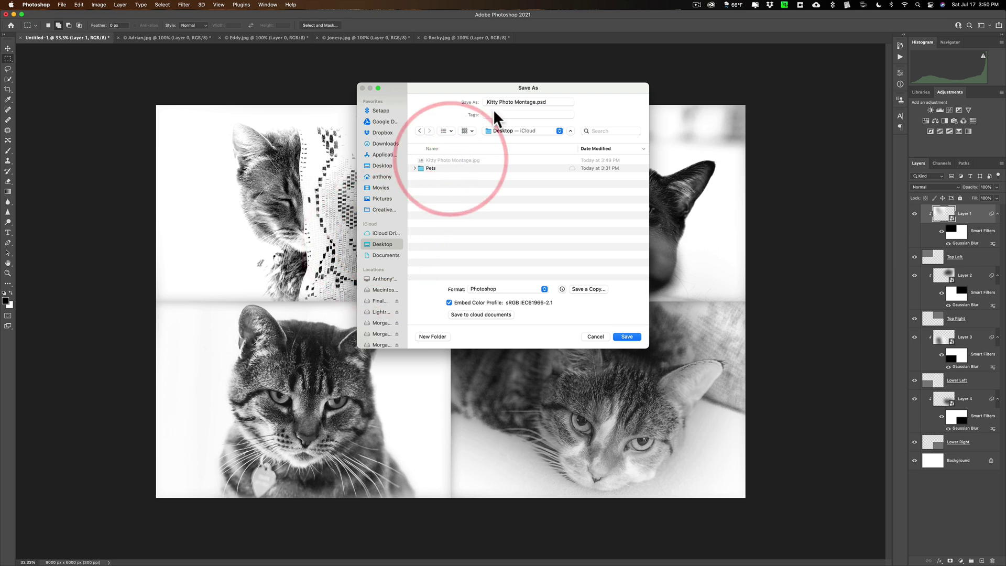
left_click(624, 336)
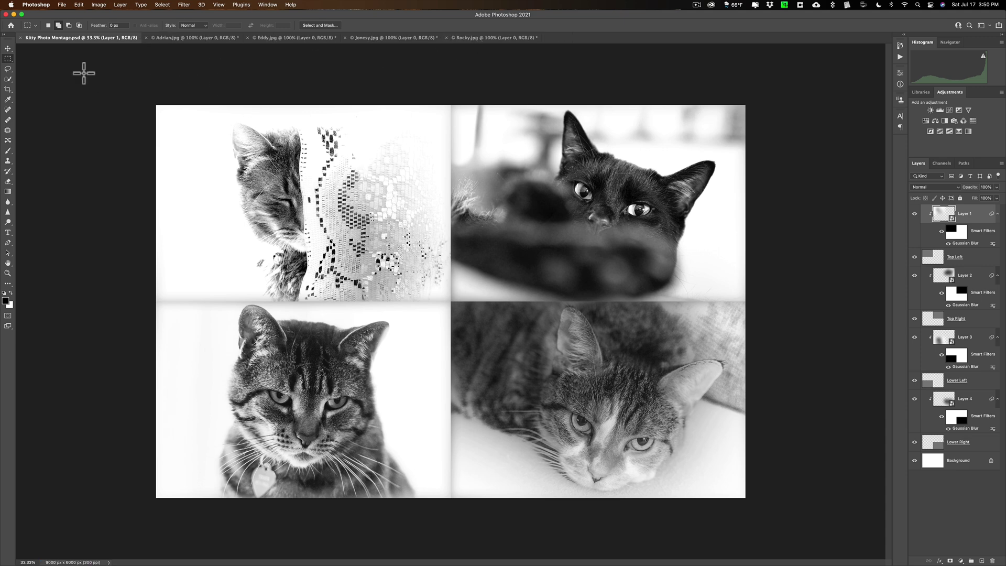
Step: Close the montage and the four source pet photos, discarding the photos' changes, and quit Photoshop
left_click(20, 37)
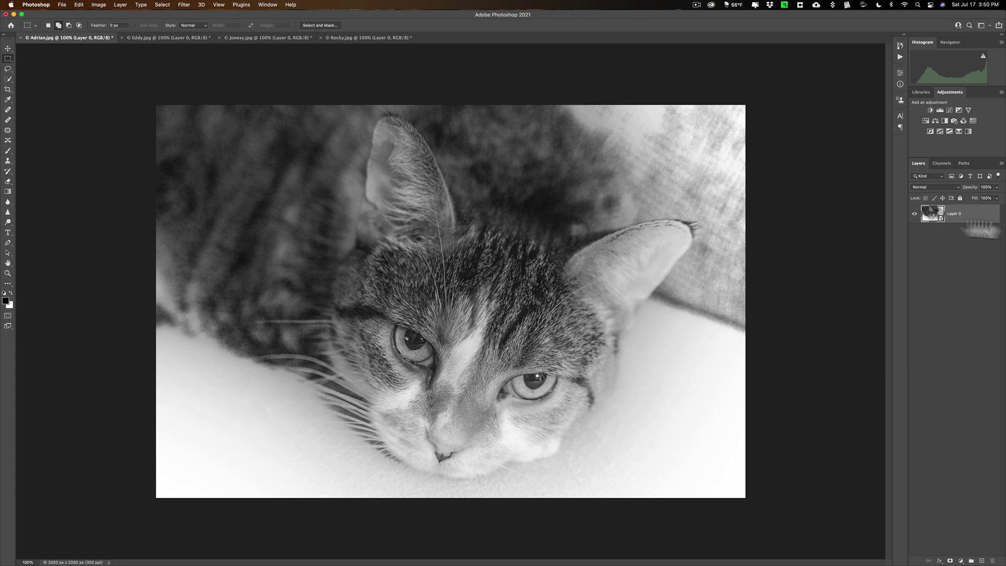
left_click(21, 37)
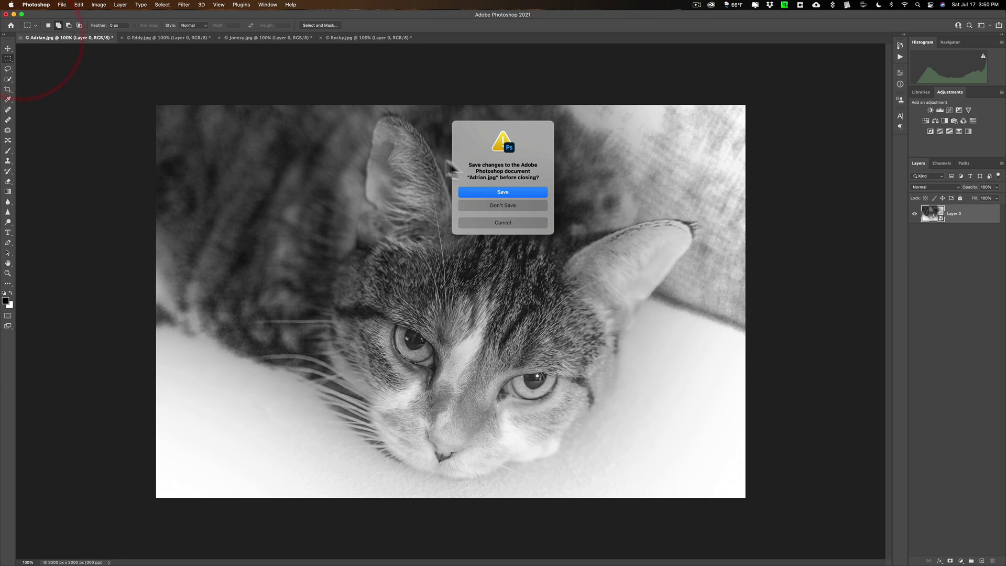
left_click(499, 203)
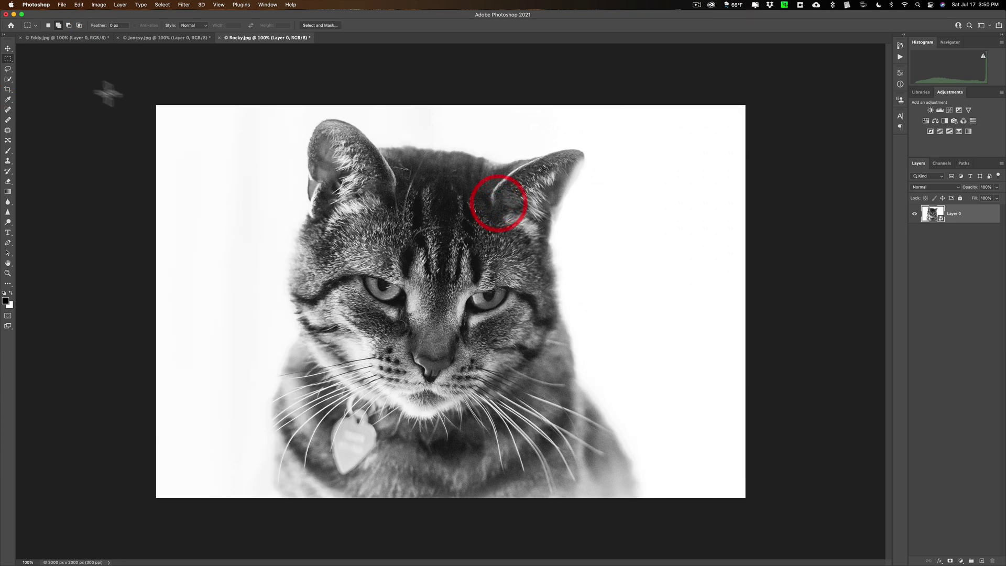
left_click(21, 37)
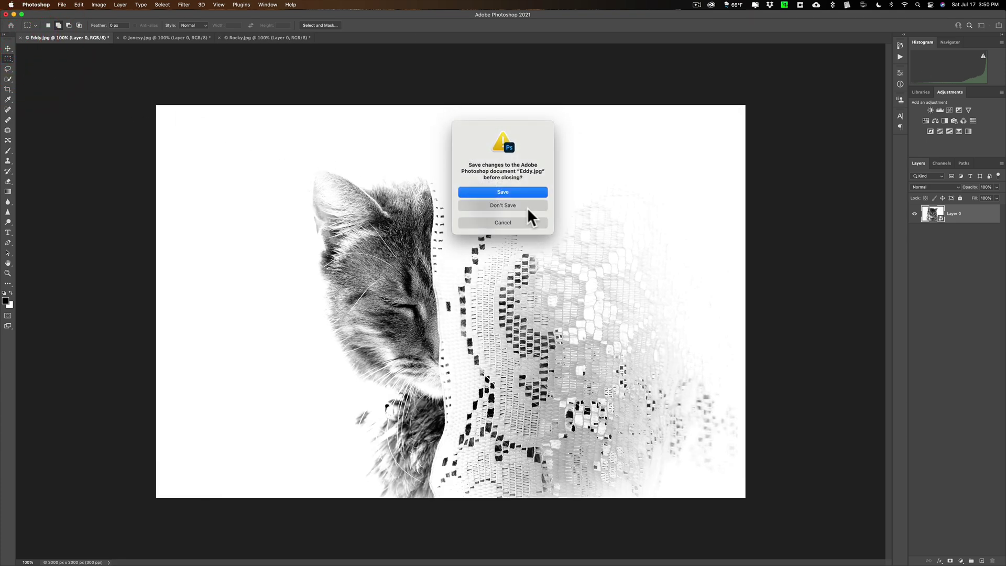
left_click(523, 206)
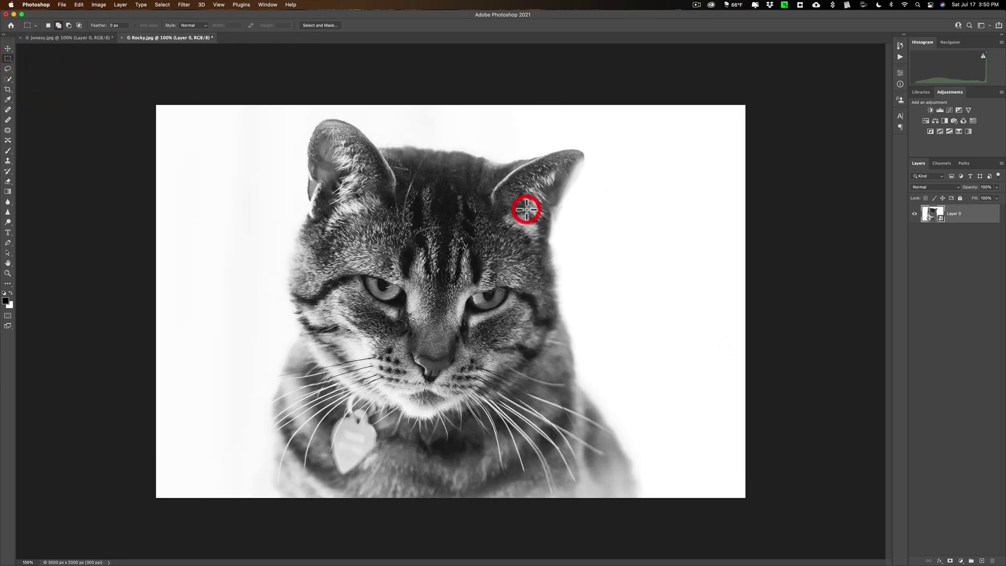
left_click(22, 37)
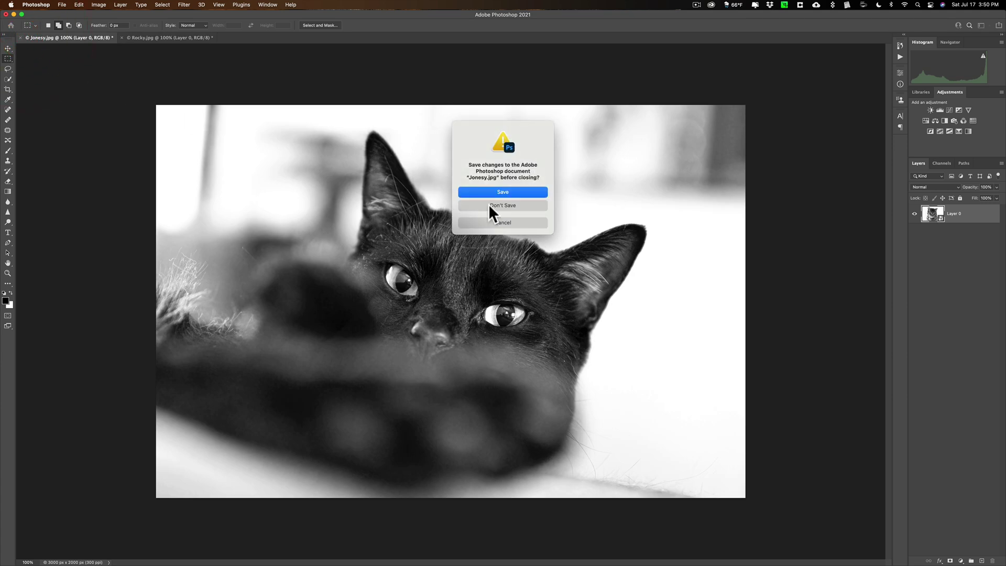
left_click(489, 205)
left_click(22, 37)
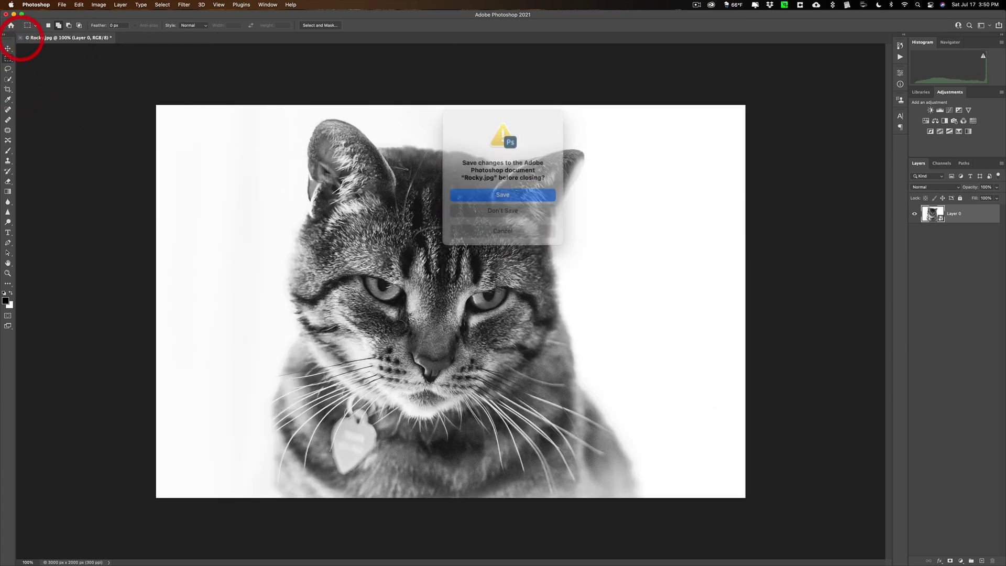
left_click(495, 204)
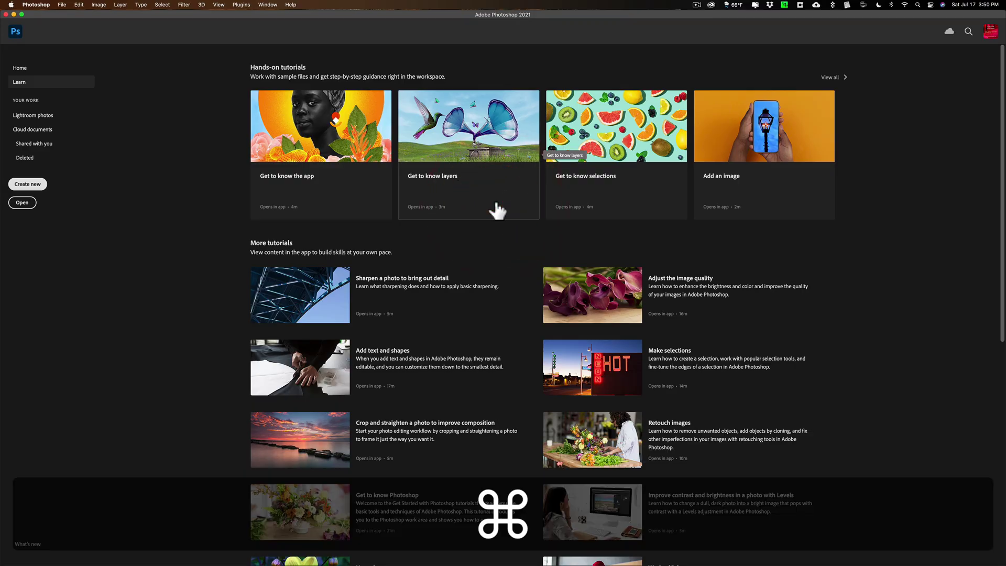
key("super+q")
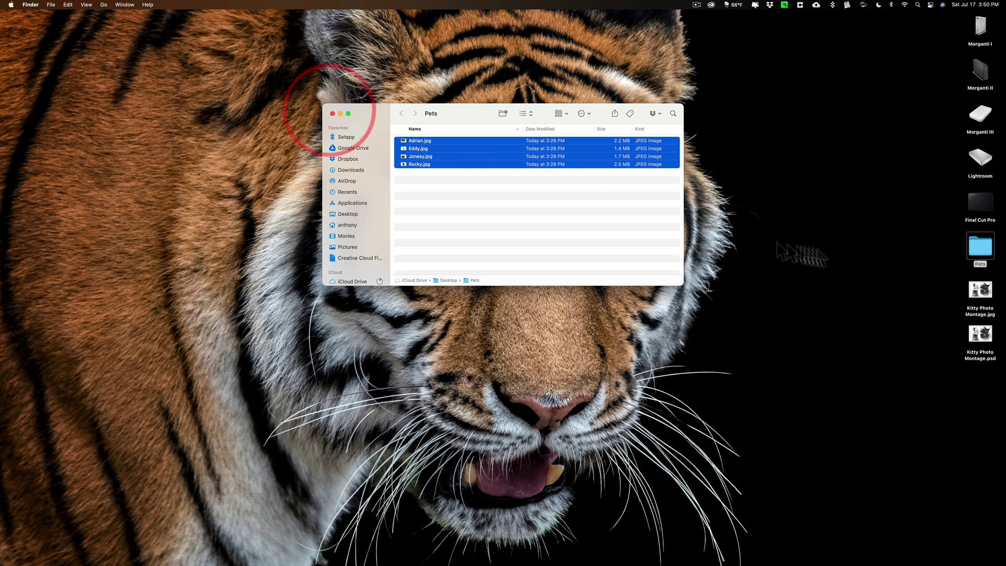
Step: Close the Pets folder window in Finder and view the exported Kitty Photo Montage.jpg from the desktop in Preview, closing it when done
left_click(332, 114)
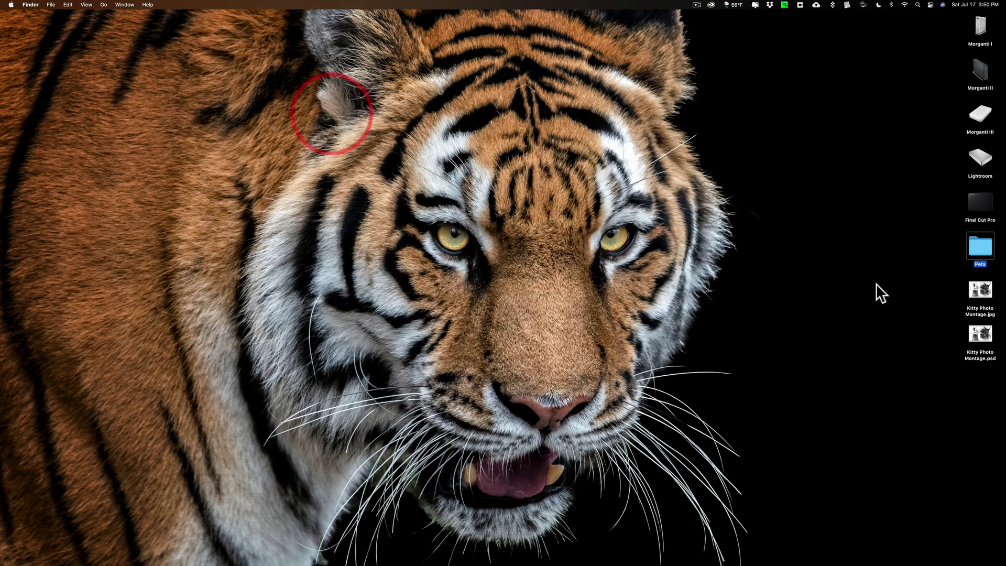
left_click_drag(980, 290, 693, 200)
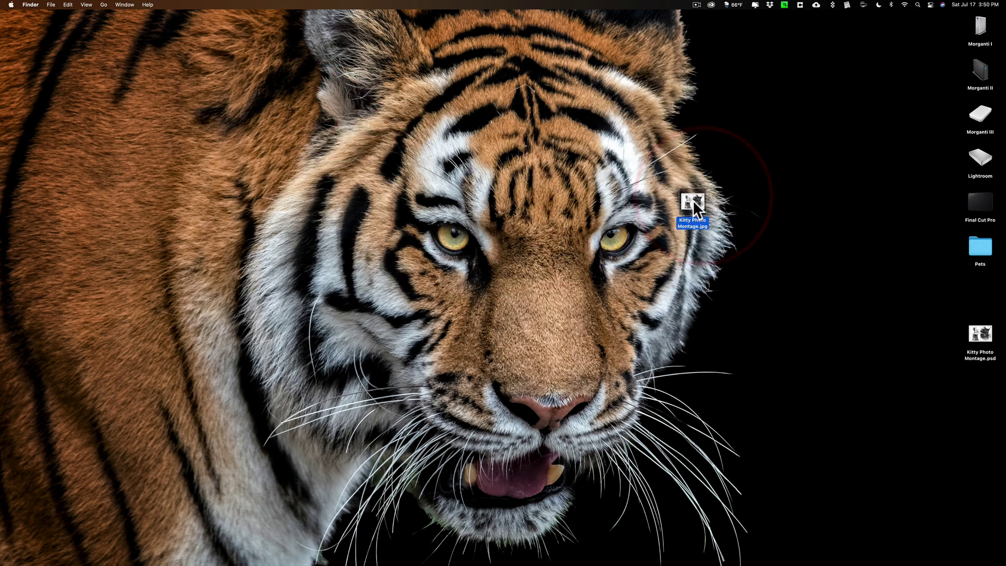
double_click(693, 200)
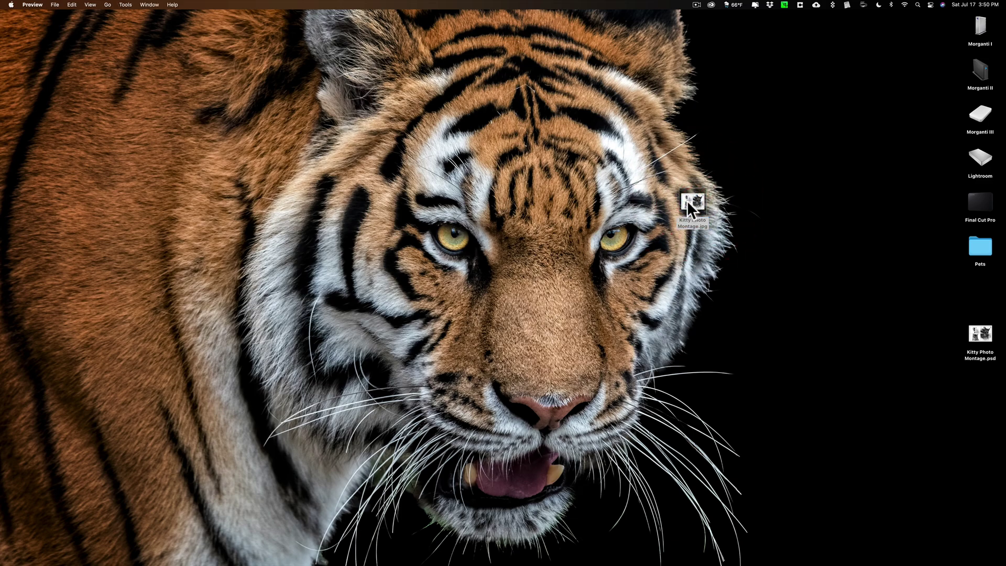
key("super+w")
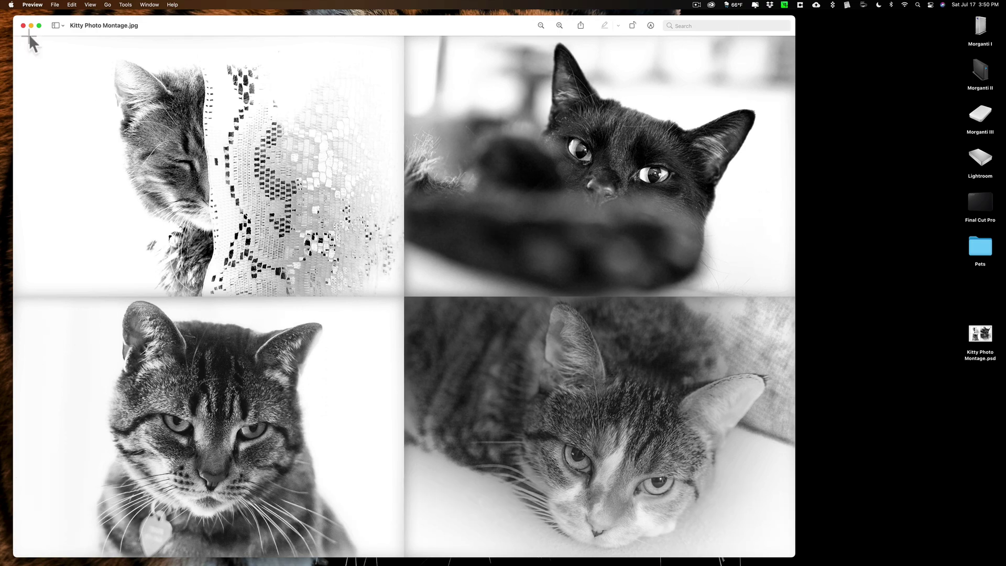
left_click(23, 26)
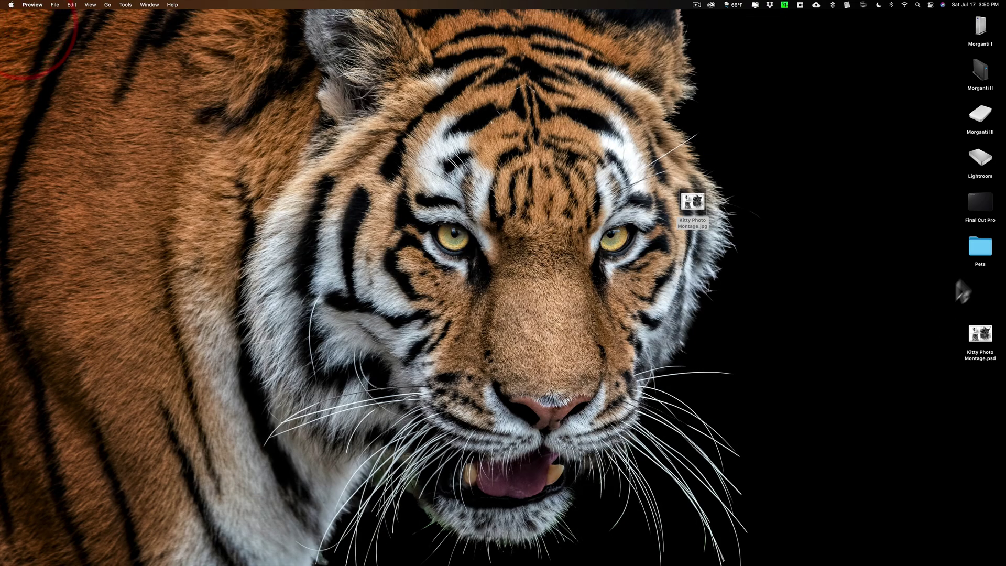
Step: Move Kitty Photo Montage.psd beside the JPG on the desktop and open it
left_click_drag(987, 344, 748, 167)
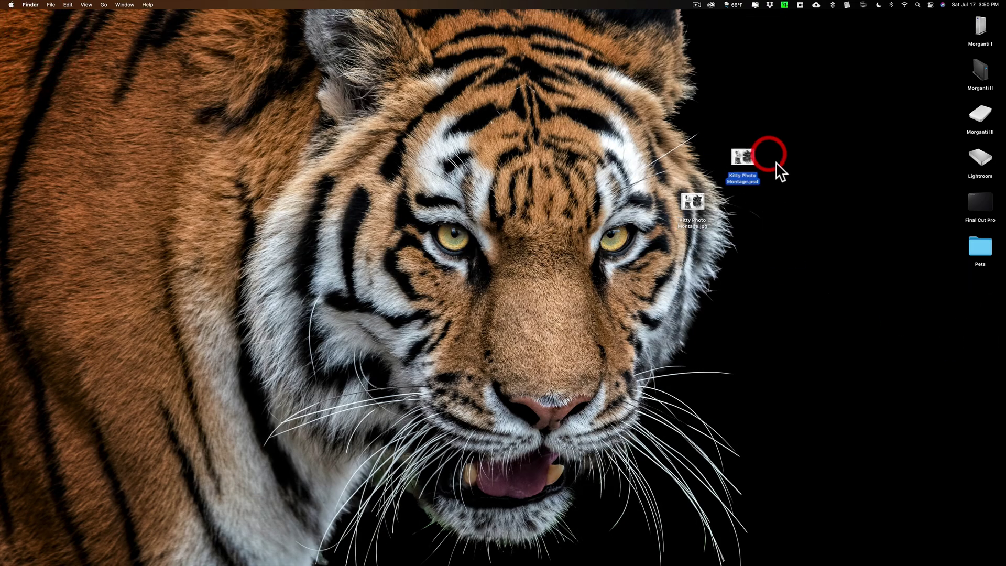
double_click(742, 160)
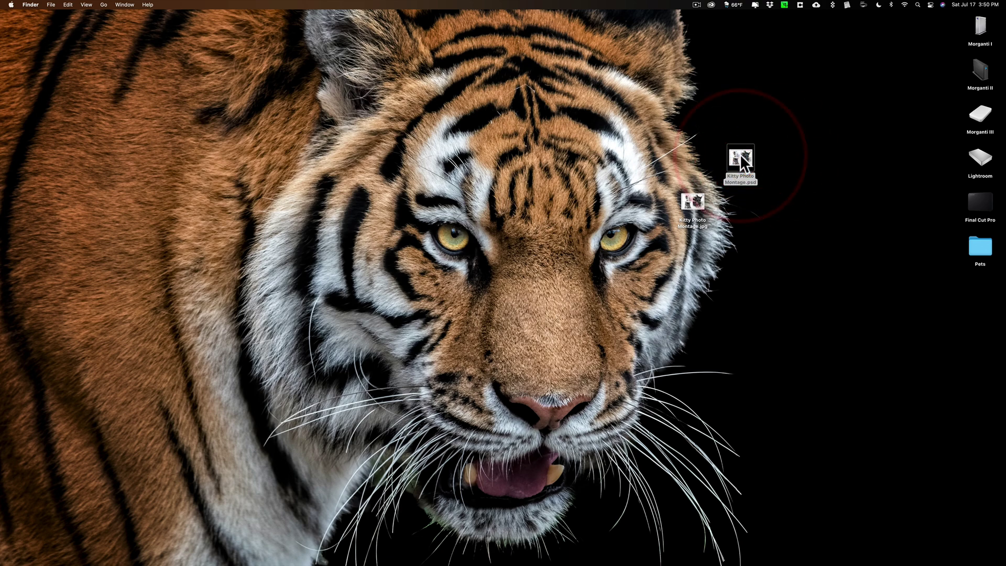